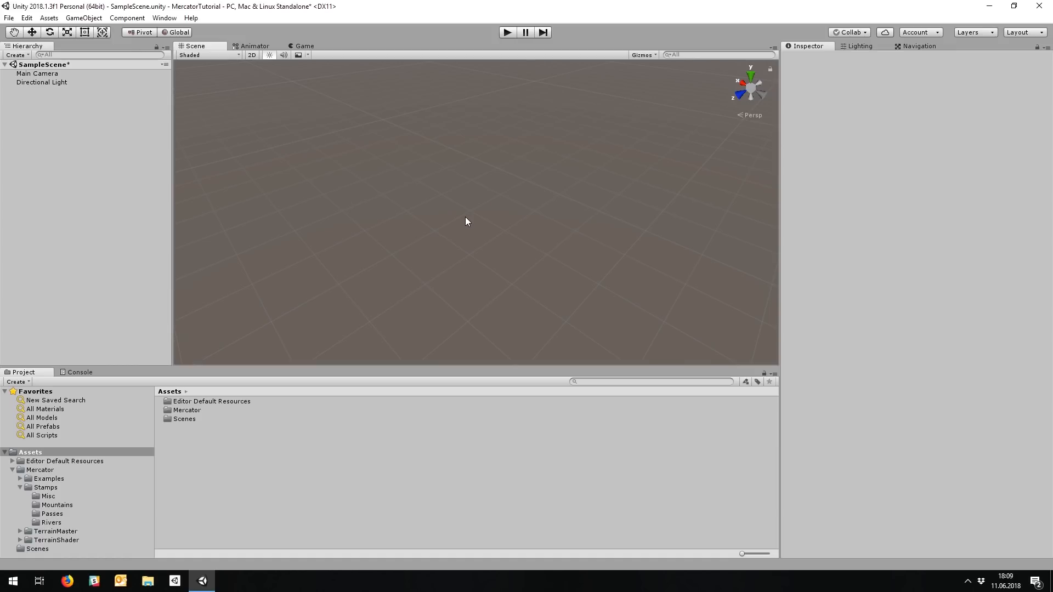
Open the project's Player settings and check the Color Space and Allow 'unsafe' Code options
left_click(26, 18)
mouse_move(84, 290)
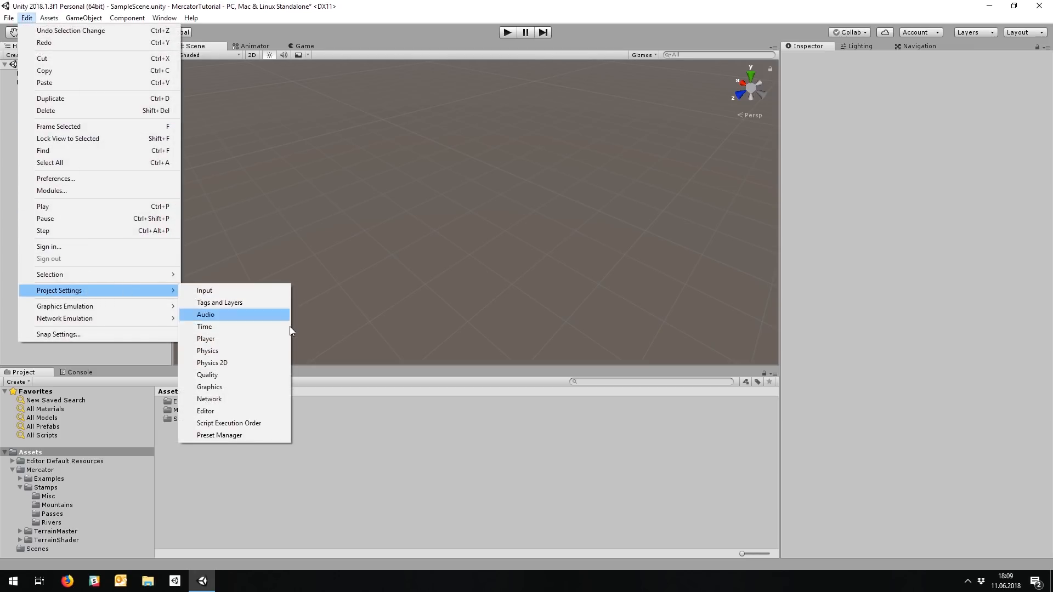
left_click(262, 337)
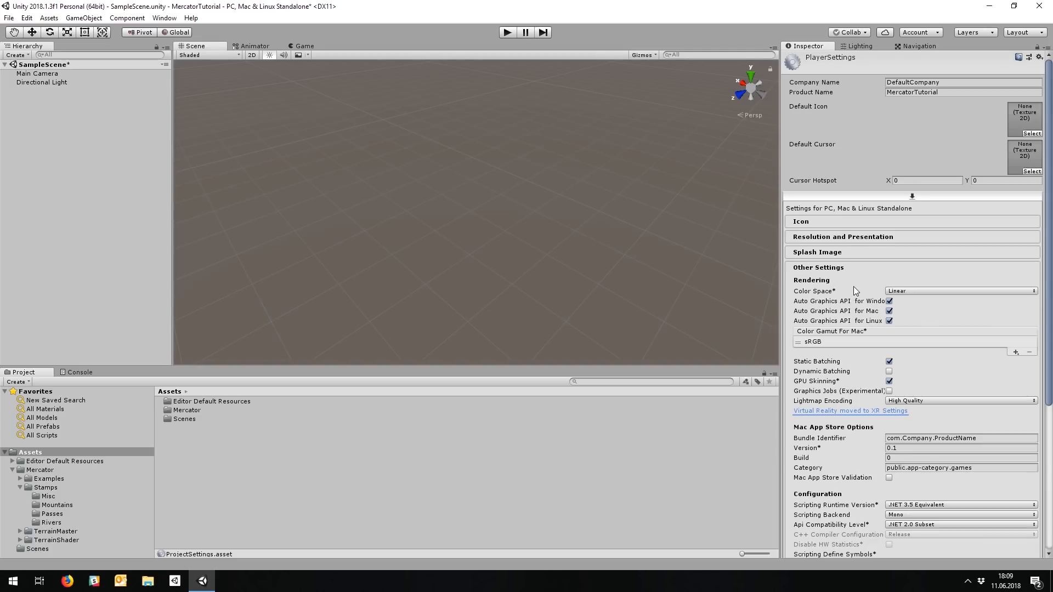
scroll(853, 286, "down", 5)
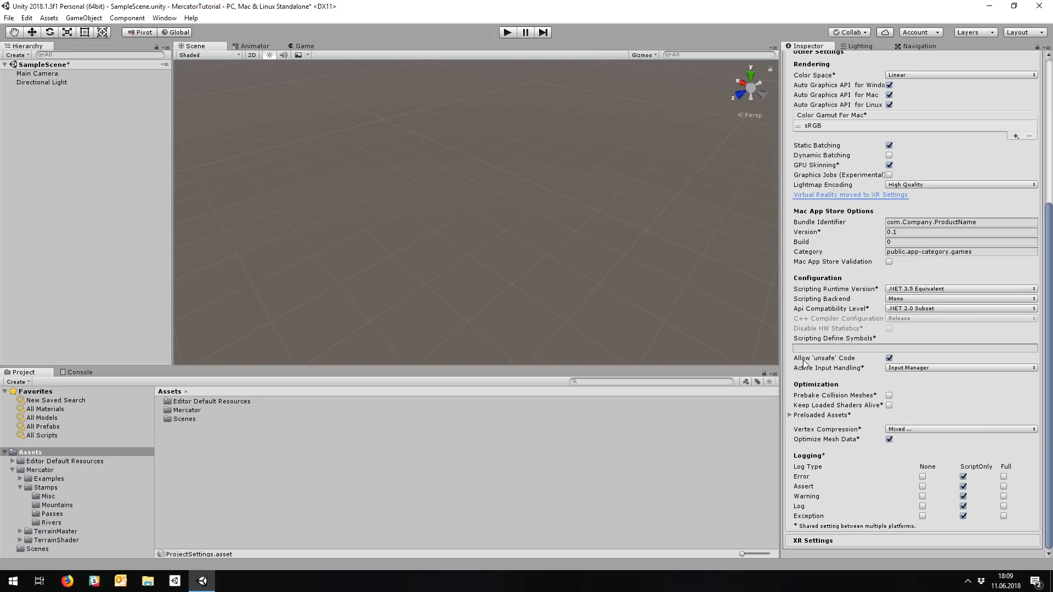
mouse_move(859, 364)
Open the scene's Lighting settings and check the Realtime and Baked Global Illumination options
left_click(859, 47)
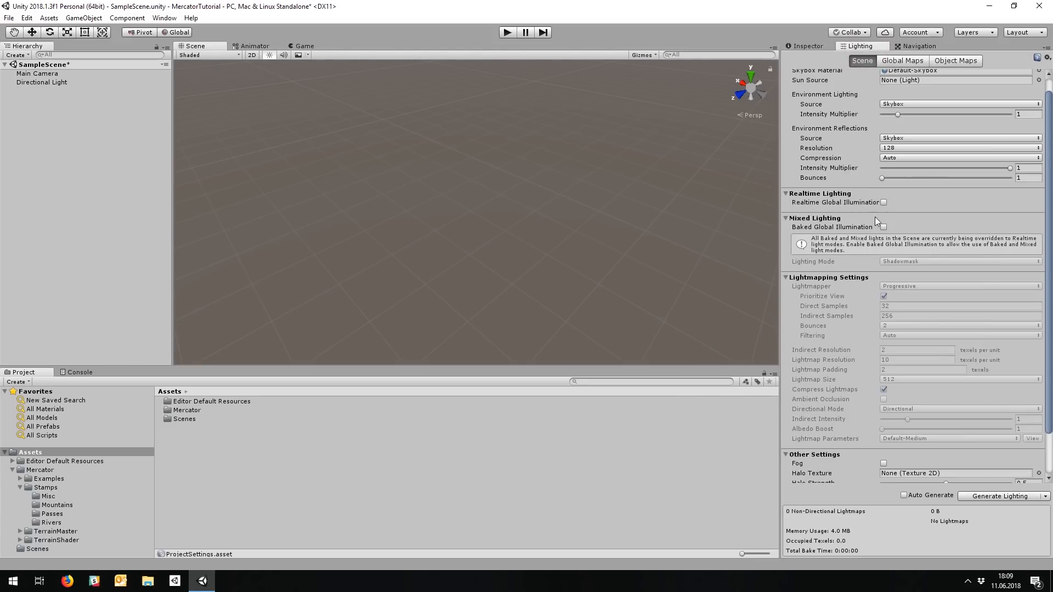
left_click(164, 18)
mouse_move(220, 335)
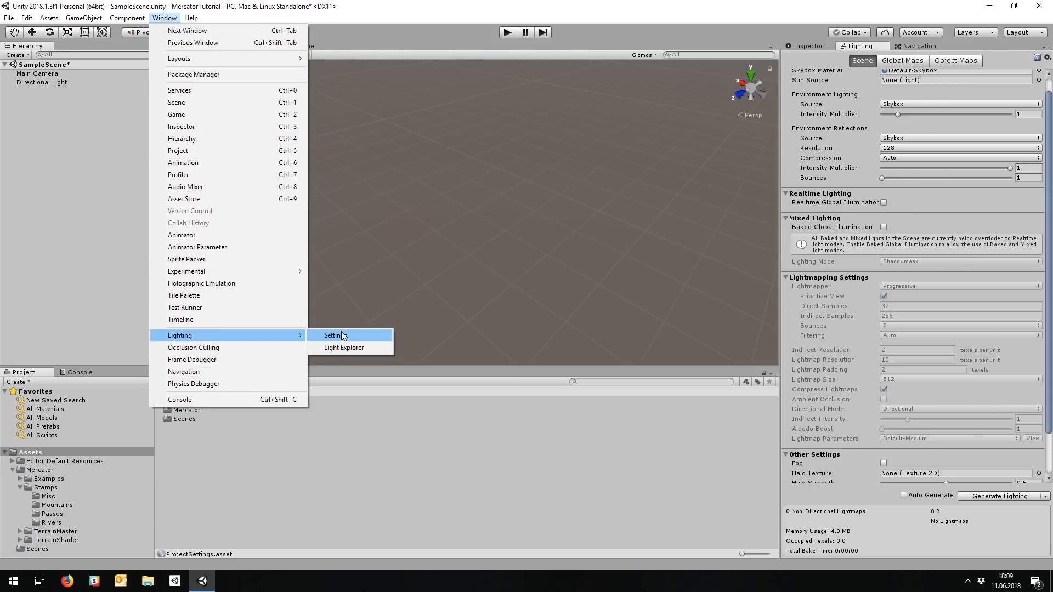
left_click(344, 335)
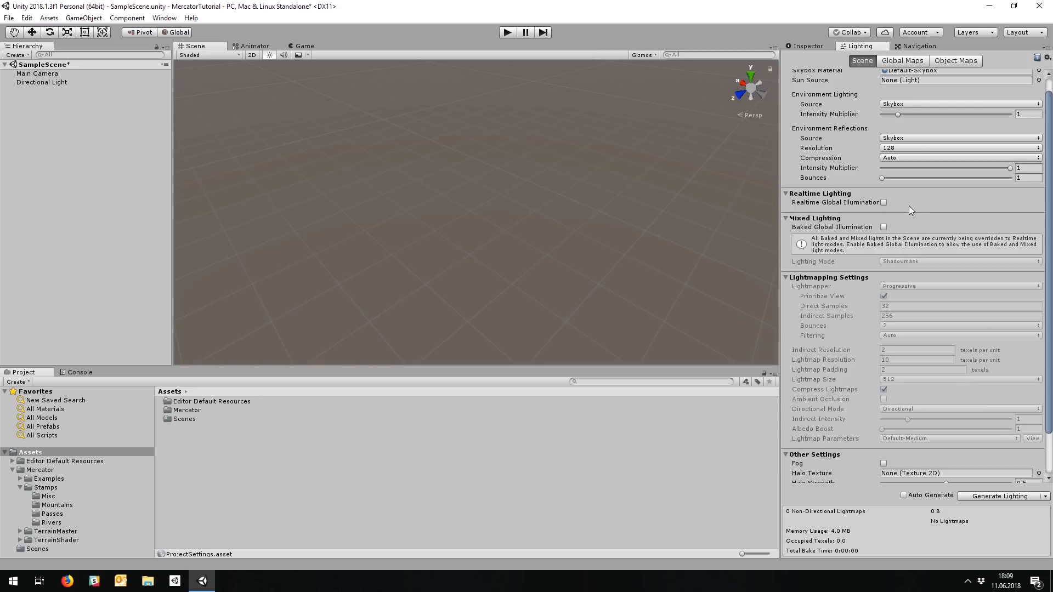
Create a 3D Terrain object in the scene and open its terrain settings
left_click(83, 18)
mouse_move(91, 57)
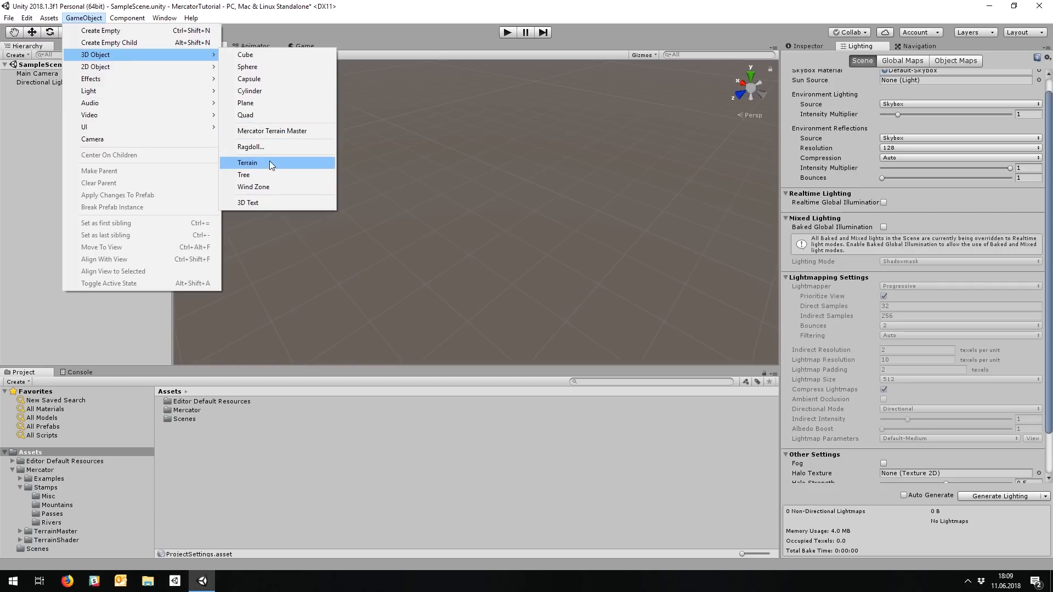
left_click(271, 162)
left_click(799, 46)
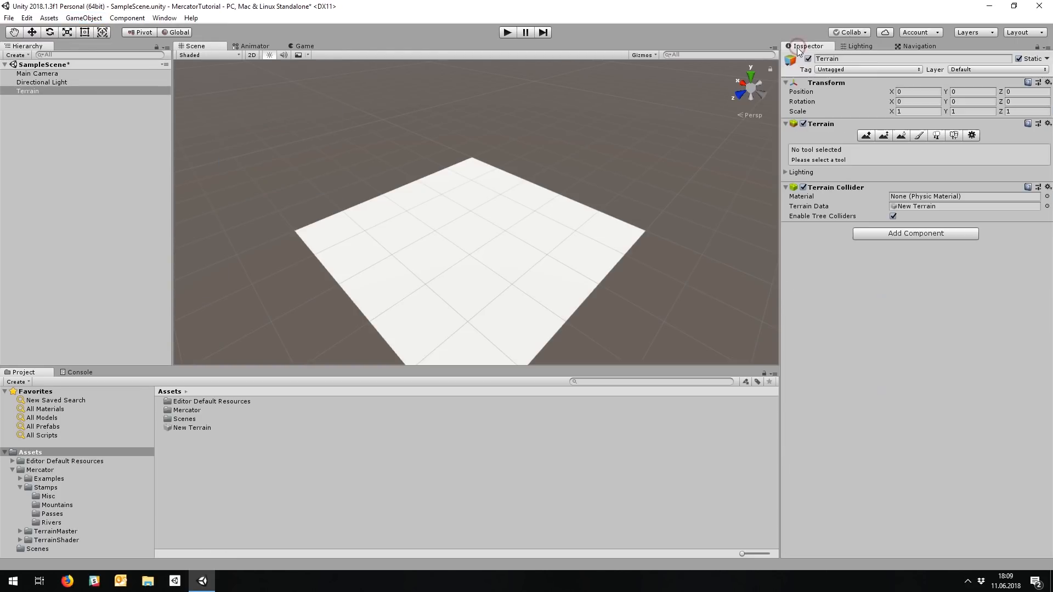
left_click(974, 136)
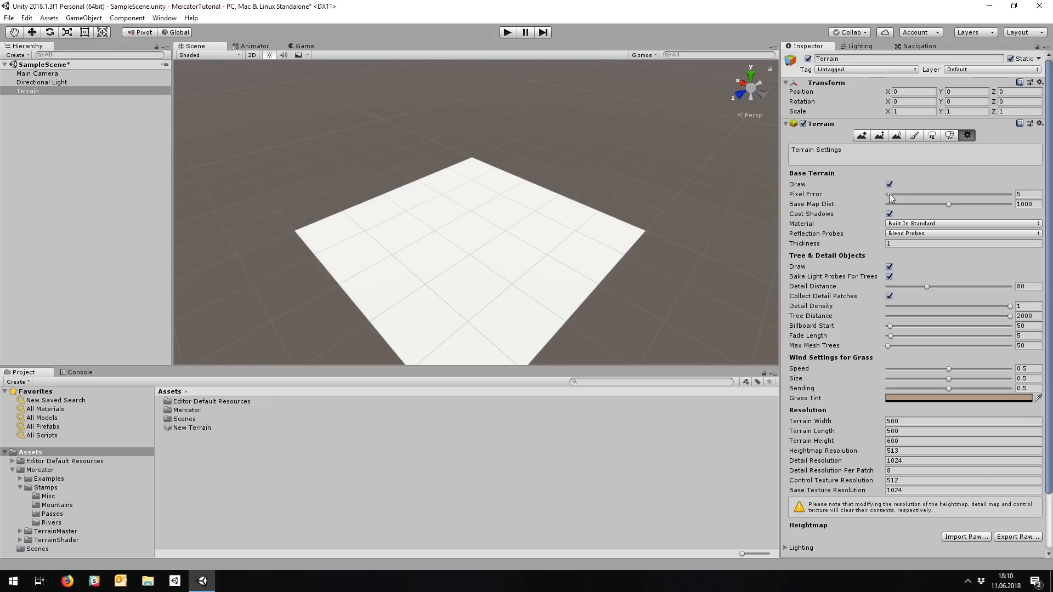
Set the terrain's Pixel Error to 1 and its Base Map Dist. to 2000
left_click_drag(889, 195, 878, 195)
mouse_move(821, 207)
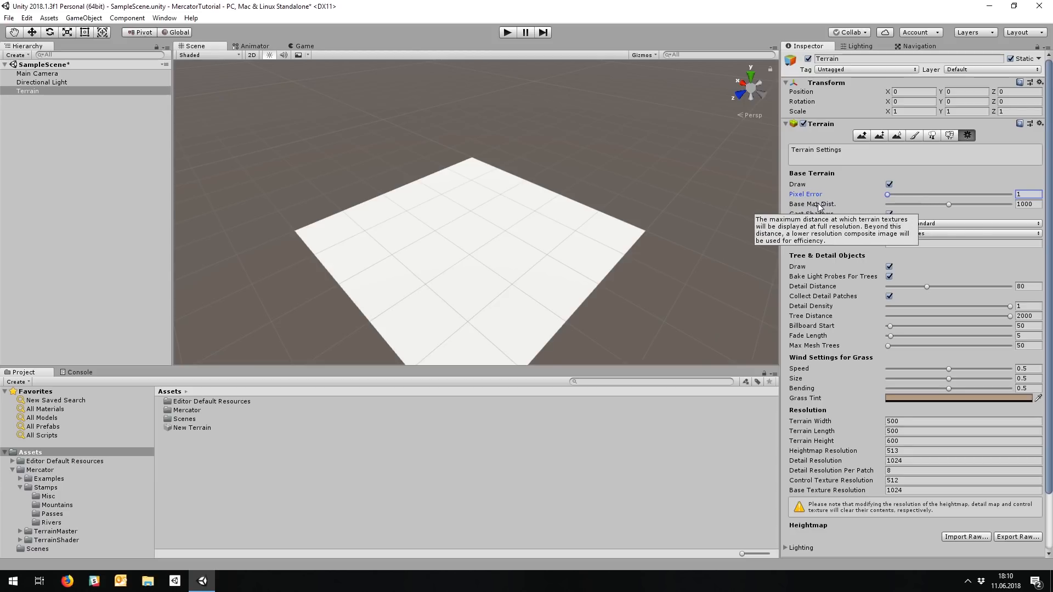
left_click_drag(950, 204, 1038, 208)
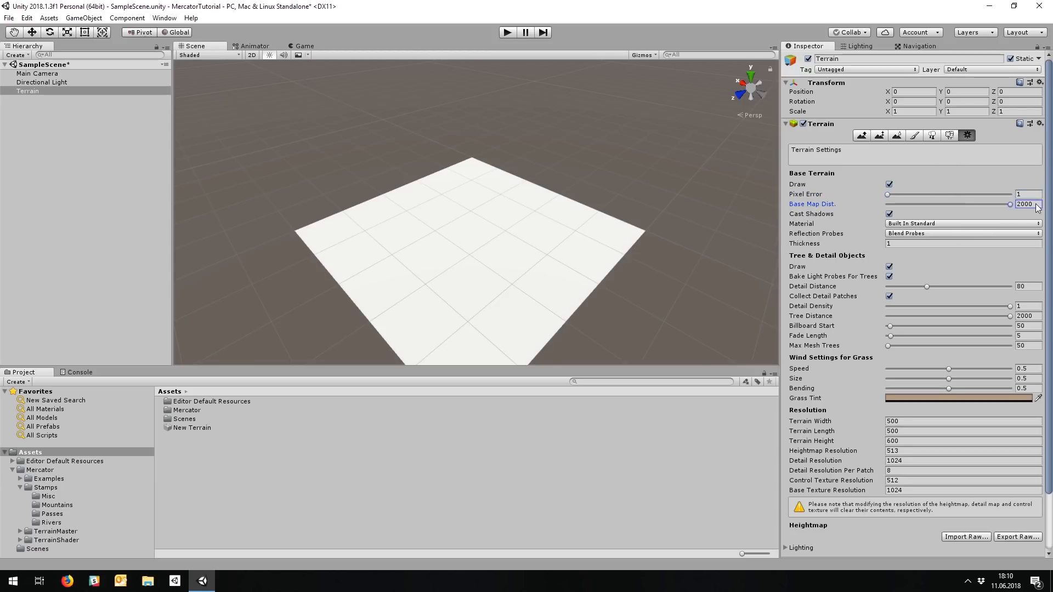
Switch the terrain's material type to Custom and assign Mercator-Aztec as the custom material
left_click(911, 225)
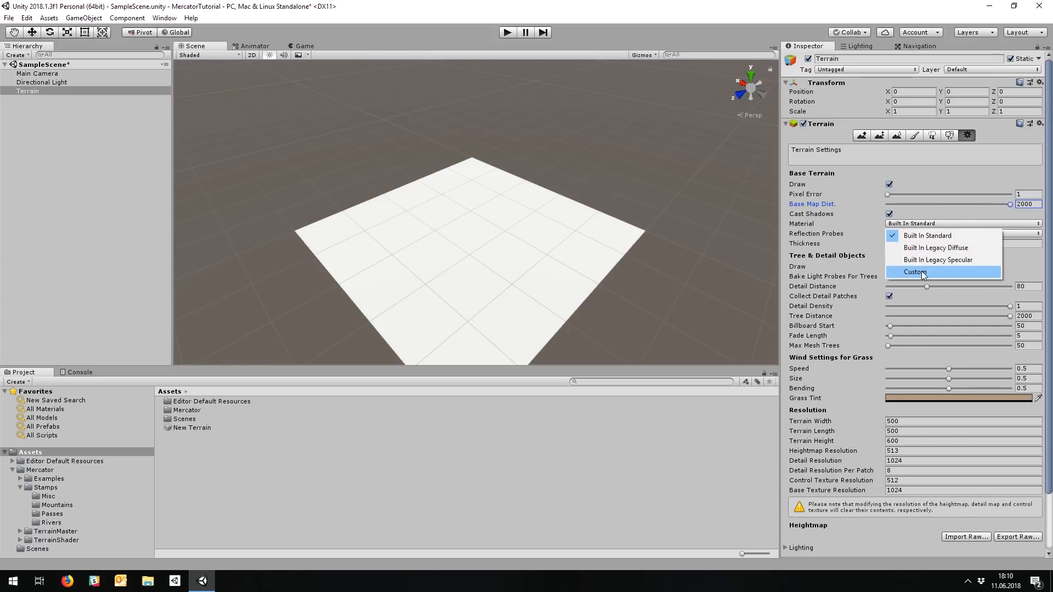
left_click(921, 270)
left_click(1038, 234)
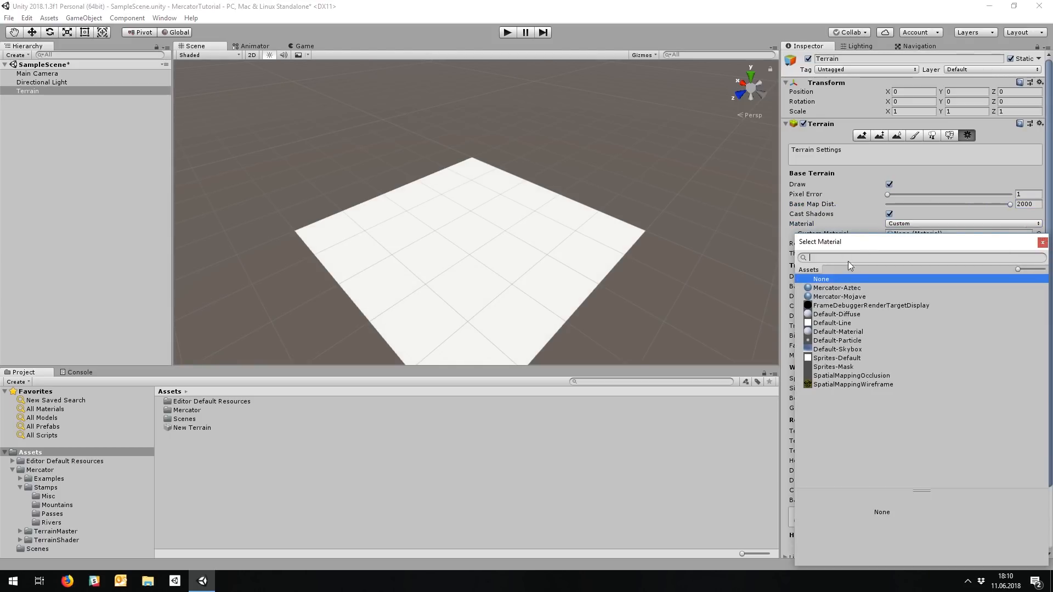
left_click(857, 288)
left_click(1042, 242)
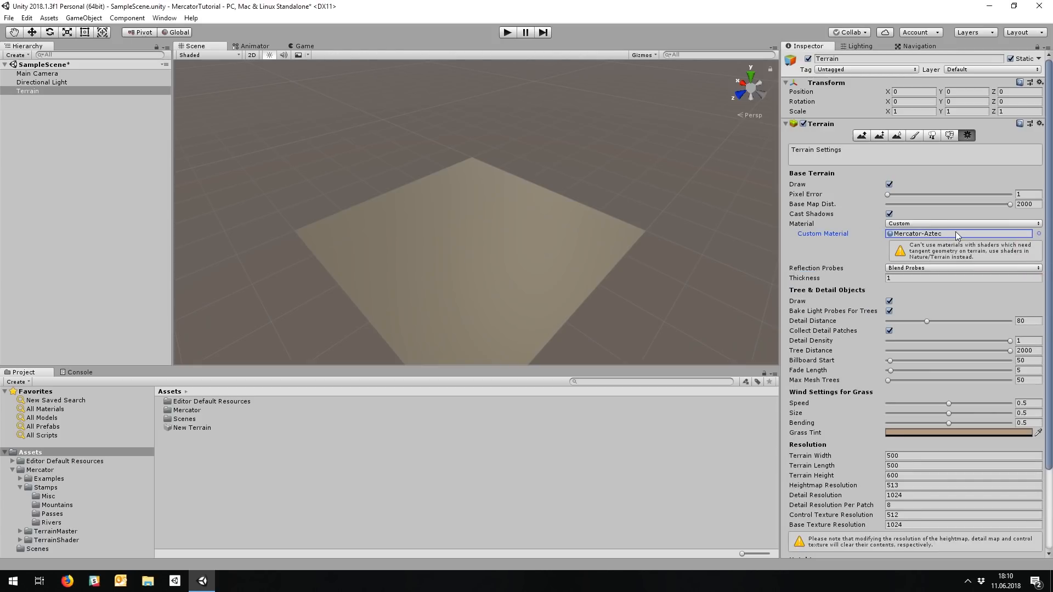
Set the Terrain Height in the resolution settings to 200
scroll(827, 410, "down", 3)
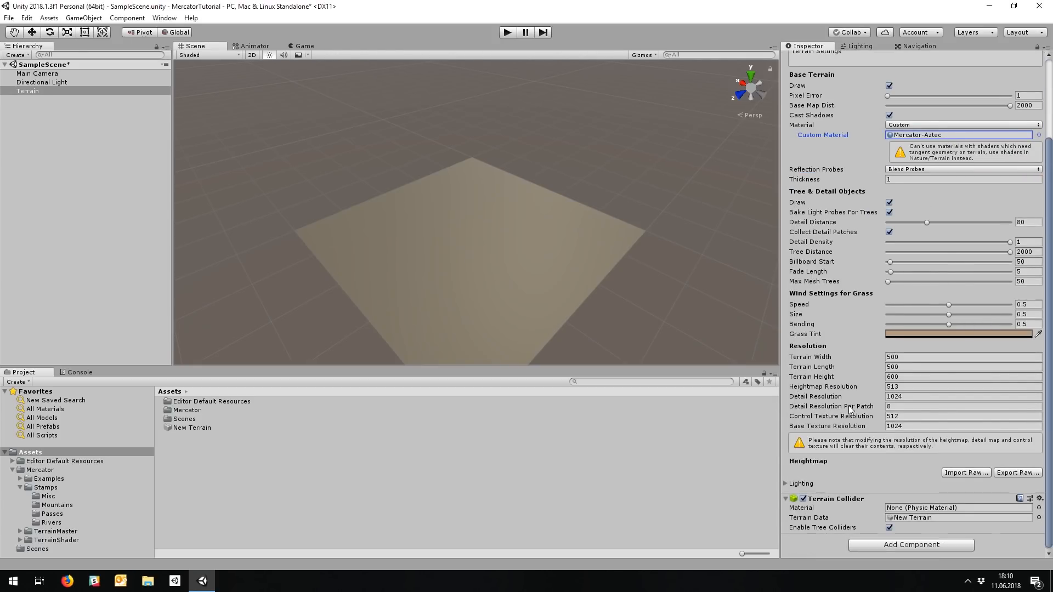
left_click(903, 376)
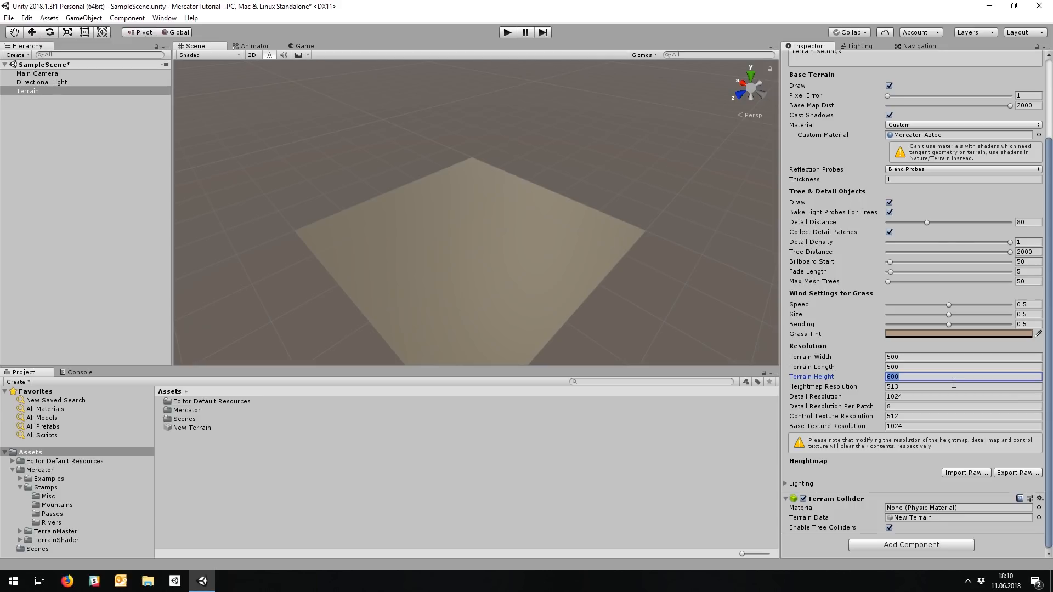
type("200")
key("Return")
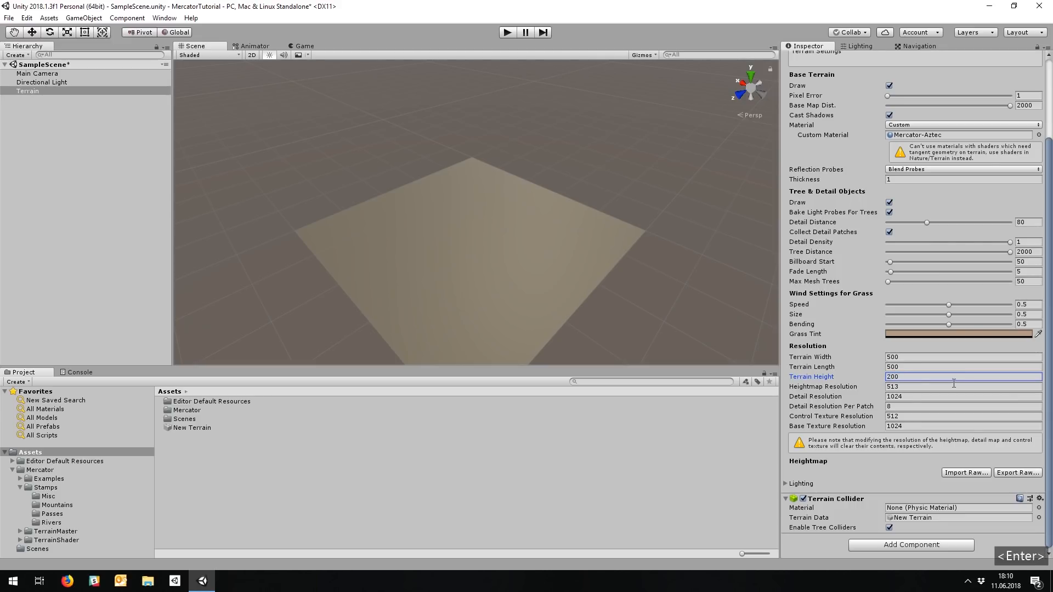
Add a Mercator Terrain Master object to the scene and assign the Terrain object as its terrain
left_click(84, 17)
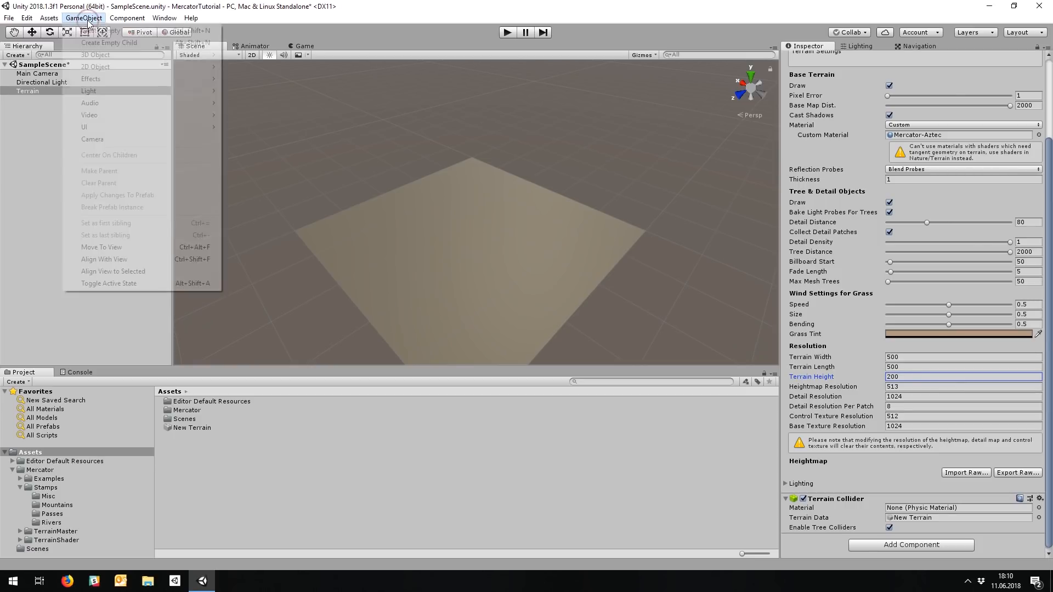
mouse_move(107, 54)
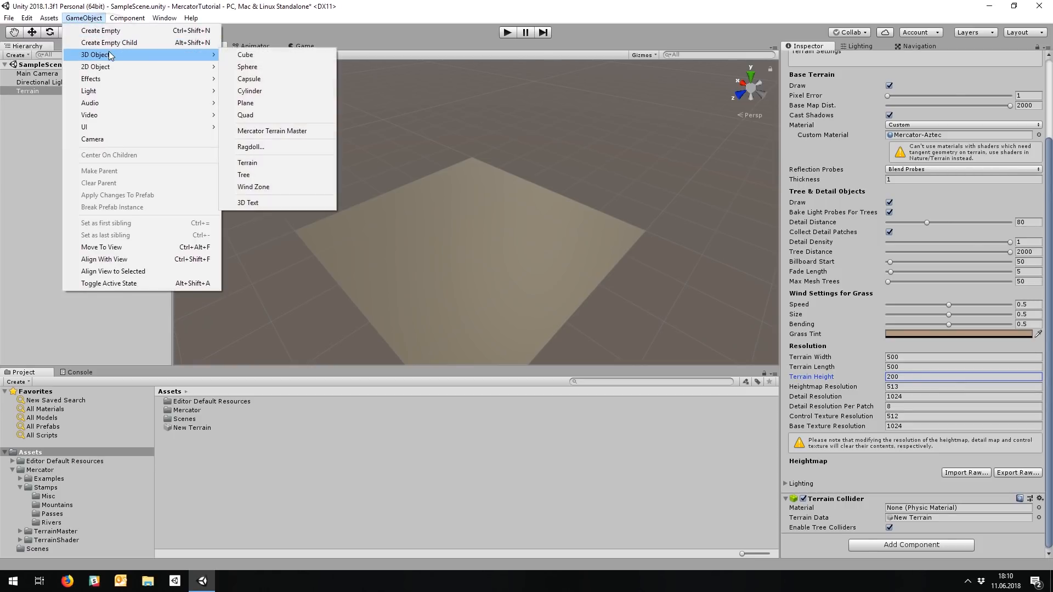
left_click(295, 133)
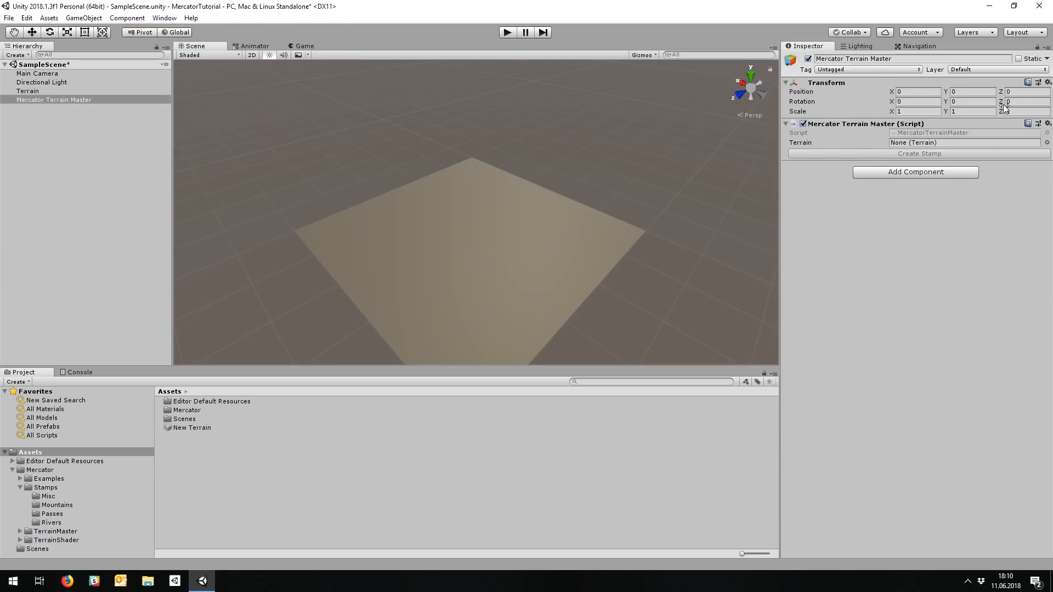
left_click_drag(28, 91, 963, 145)
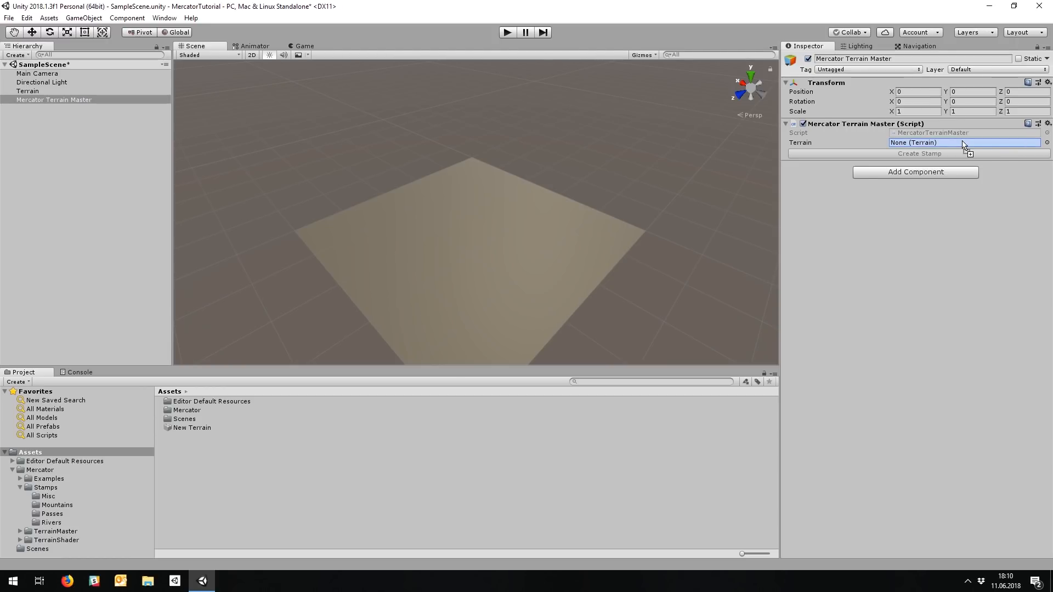
left_click_drag(963, 144, 963, 143)
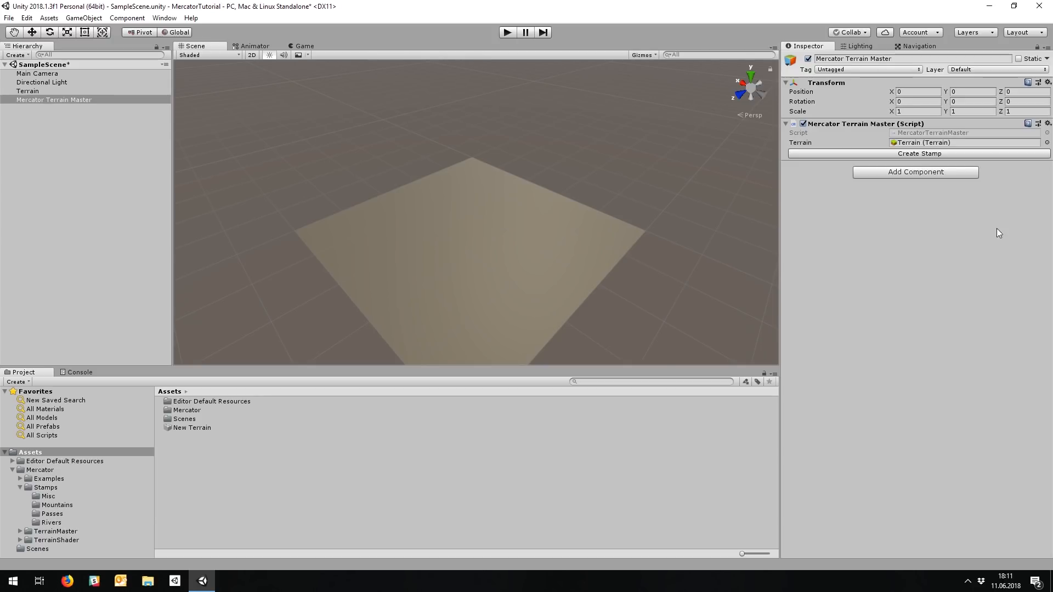
Create a stamp from the Mercator Terrain Master and check its Height Texture and Mask Texture references
left_click(920, 153)
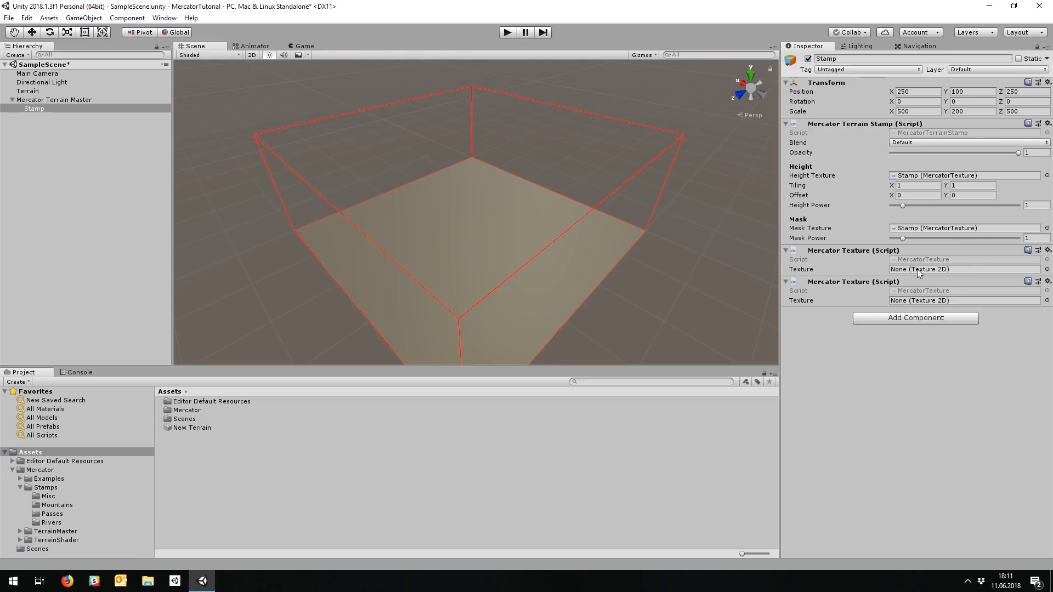
left_click(820, 176)
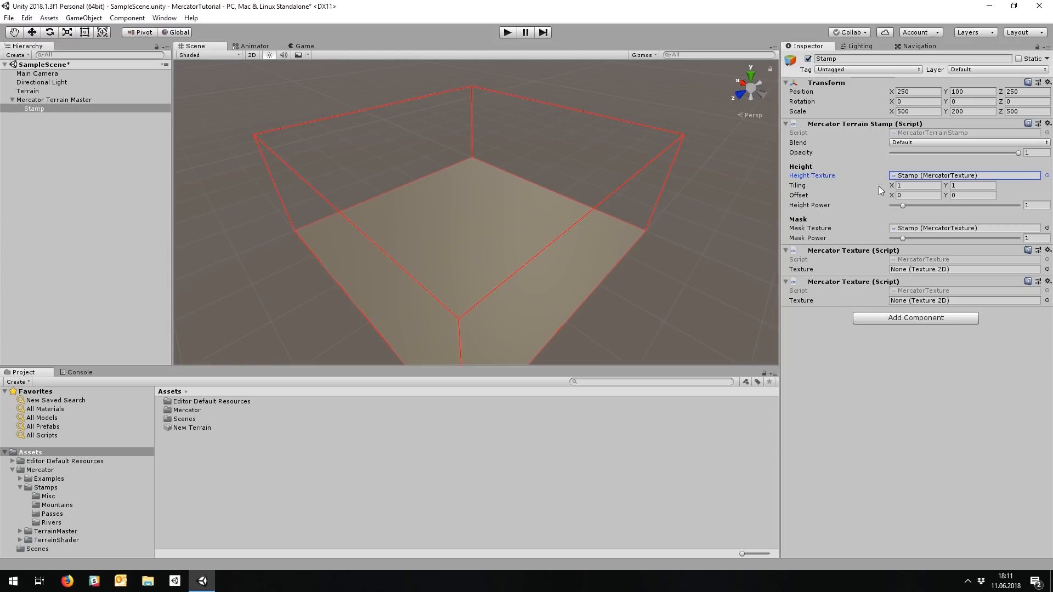
left_click(821, 227)
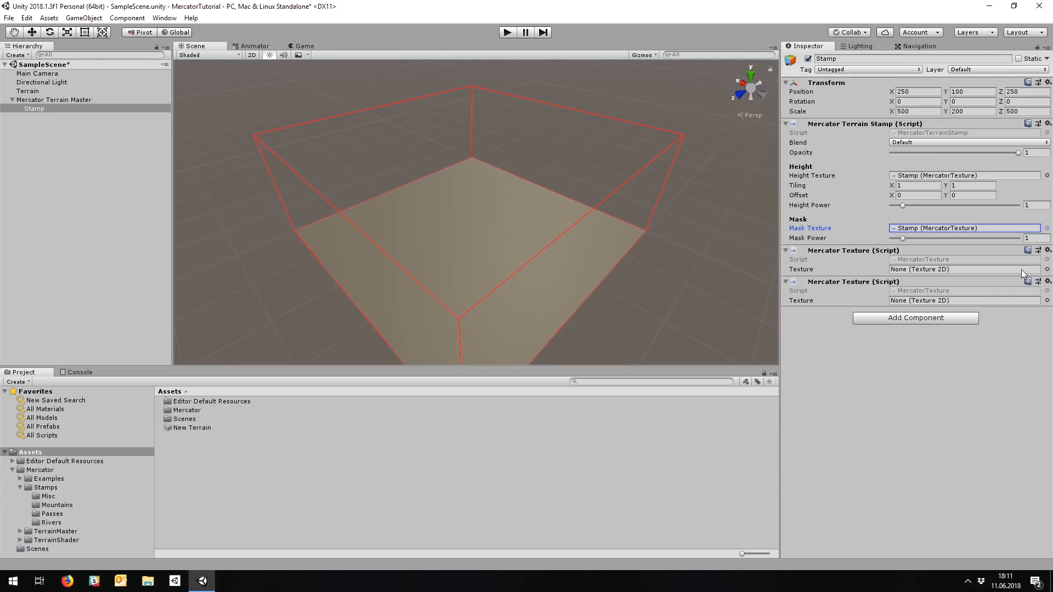
Search the textures for "merca" and assign Mercator-Clouds1 to the stamp's first Mercator Texture script
left_click(1047, 270)
type("mer")
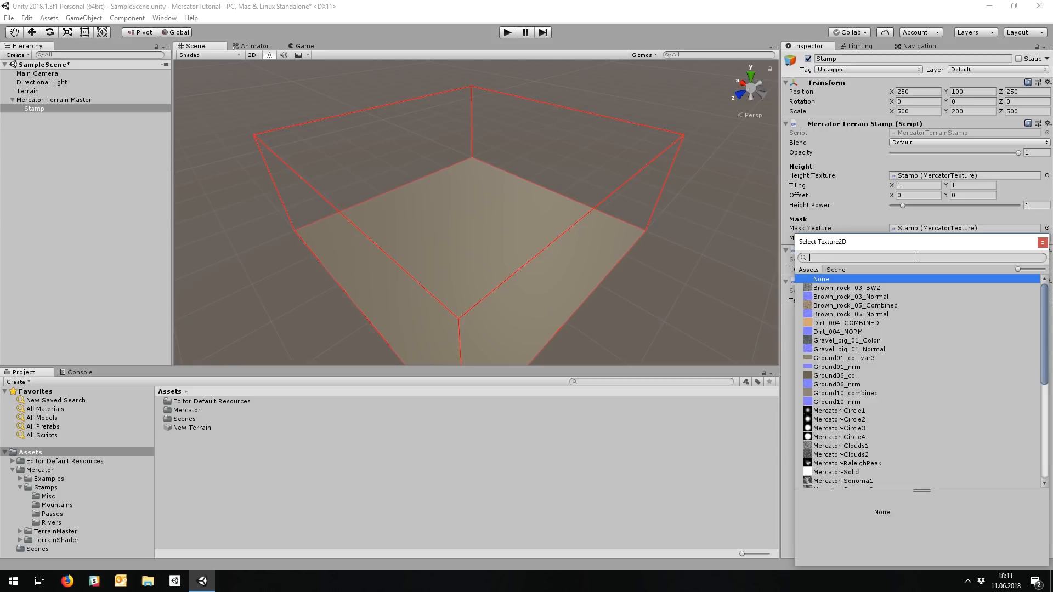
type("ca")
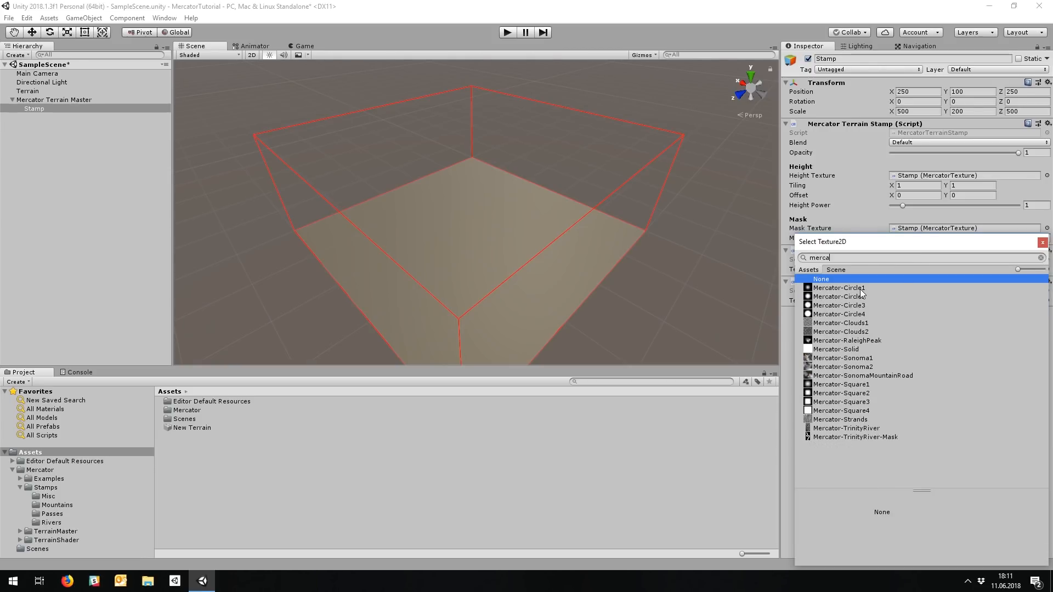
left_click(865, 323)
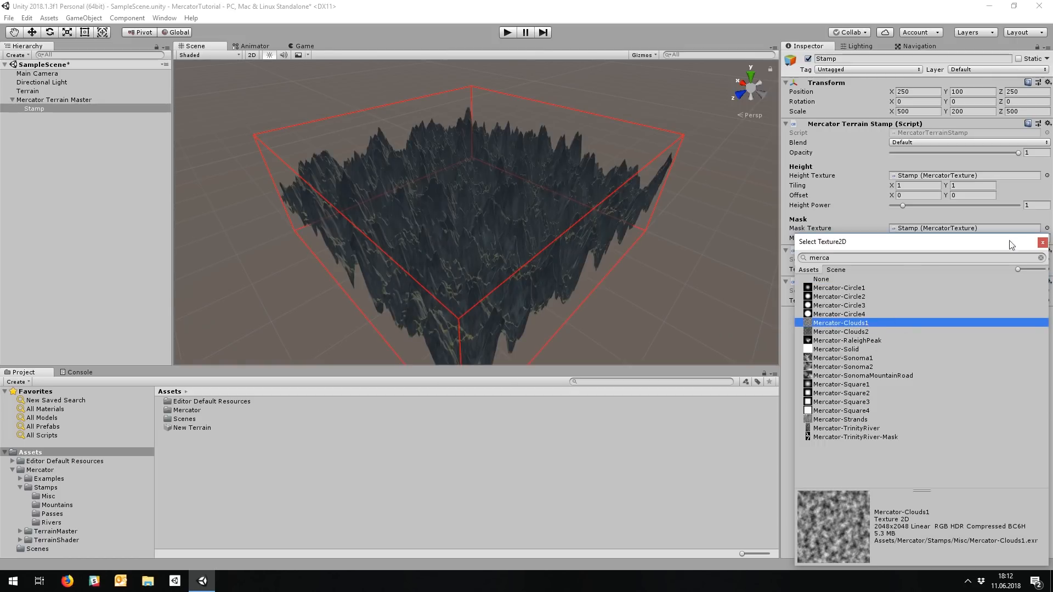
left_click(1041, 243)
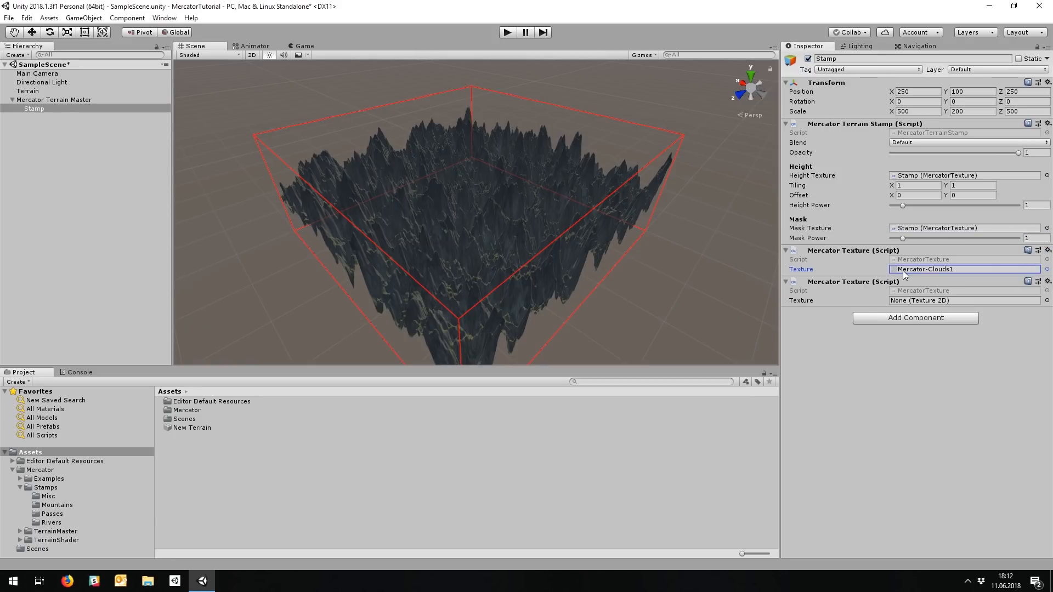
Move the stamp to 343, 63, 192, scale it to about 874 × 86 × 804, and rotate it to about -3, 37, 2 degrees
left_click_drag(535, 240, 519, 223, "alt")
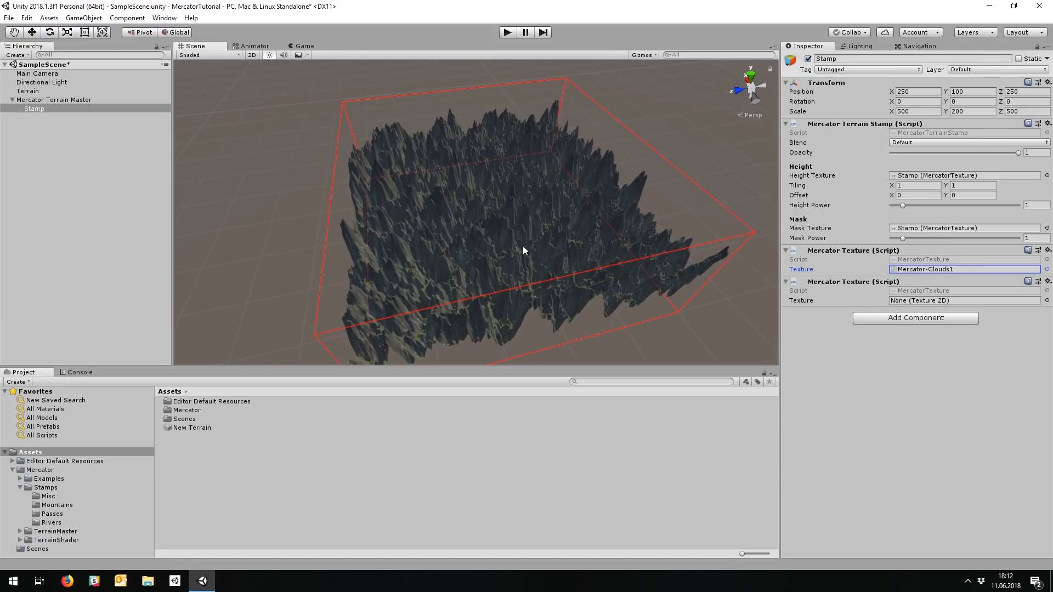
left_click_drag(498, 240, 501, 243, "alt")
key("w")
left_click_drag(485, 205, 489, 135)
key("r")
left_click_drag(500, 181, 471, 107)
left_click_drag(506, 138, 496, 170)
key("e")
left_click_drag(491, 176, 489, 173)
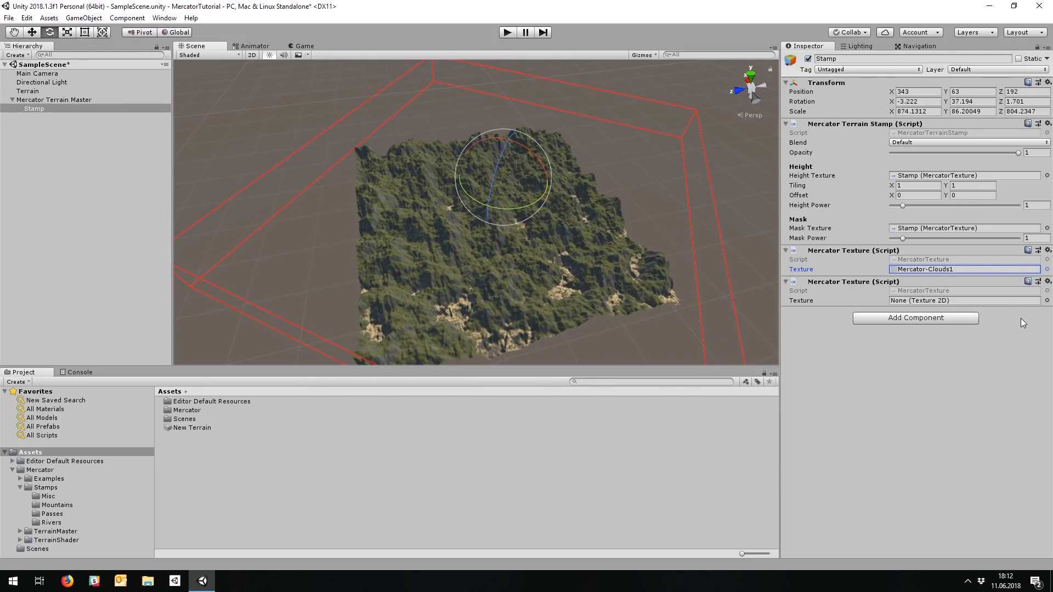
Search the textures for "merc" and assign Mercator-Circle1 to the stamp's second Mercator Texture script
left_click(916, 294)
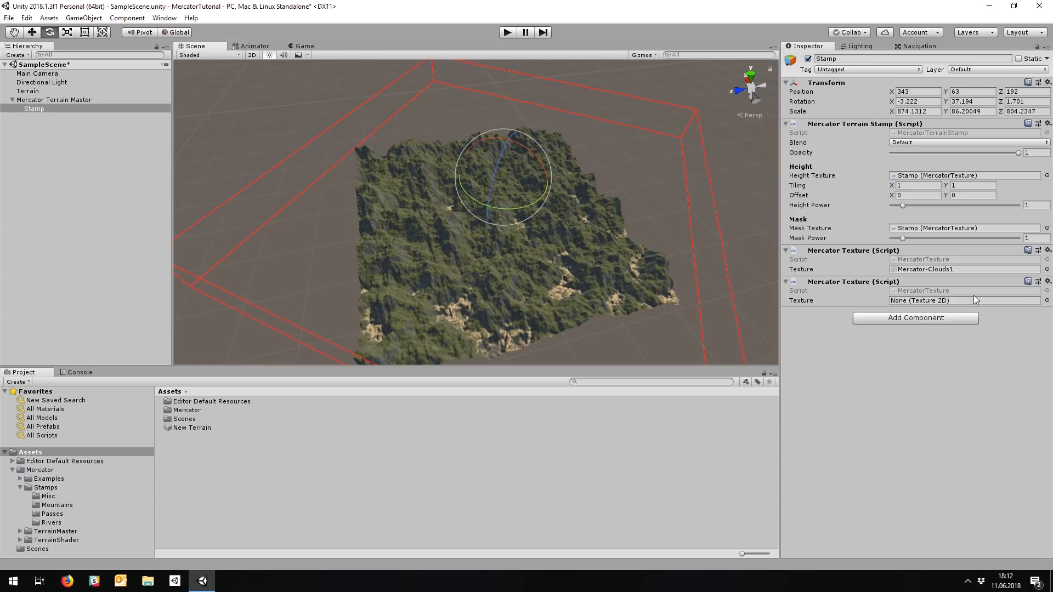
left_click(1046, 301)
type("mercv")
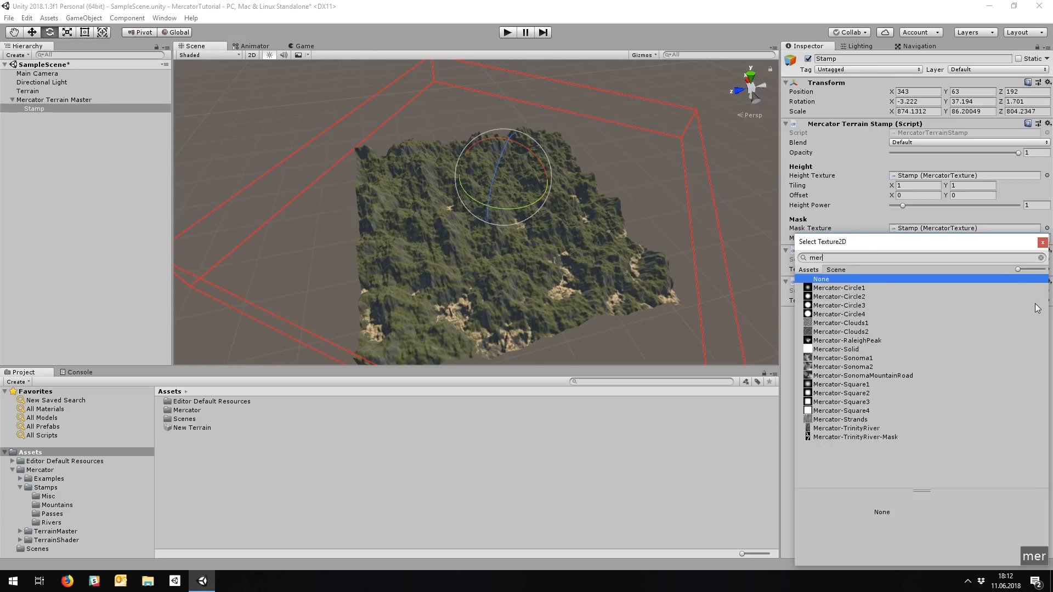
key("BackSpace")
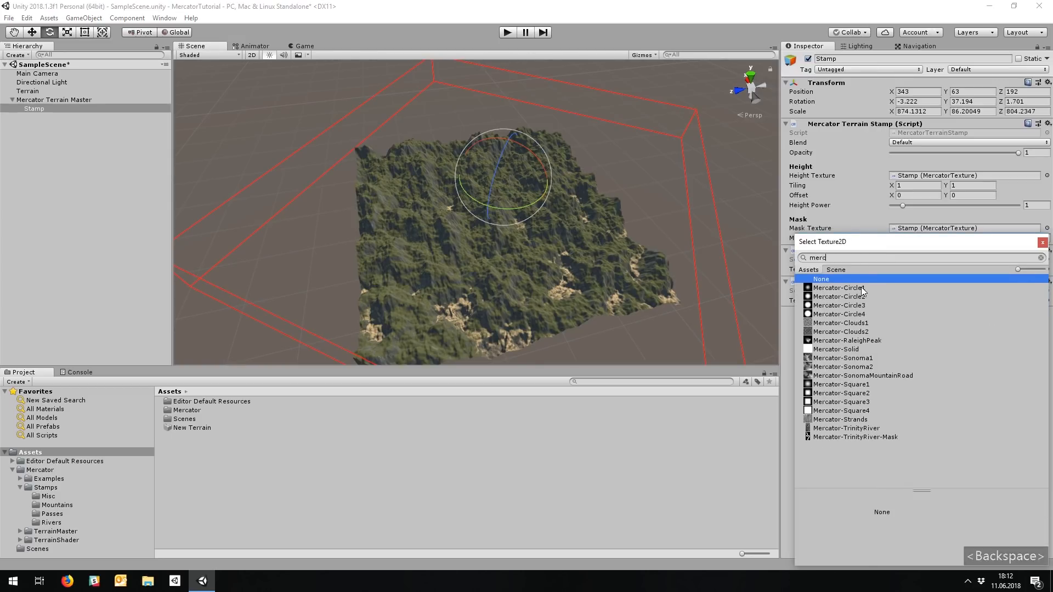
left_click(853, 287)
left_click(544, 238)
Move the stamp to X 259, Z 248, scale it to about 626 × 62 × 576, and locate its Mercator-Circle1 texture in the project
left_click_drag(544, 238, 545, 247, "alt")
key("w")
left_click_drag(502, 206, 478, 231)
key("r")
left_click(894, 301)
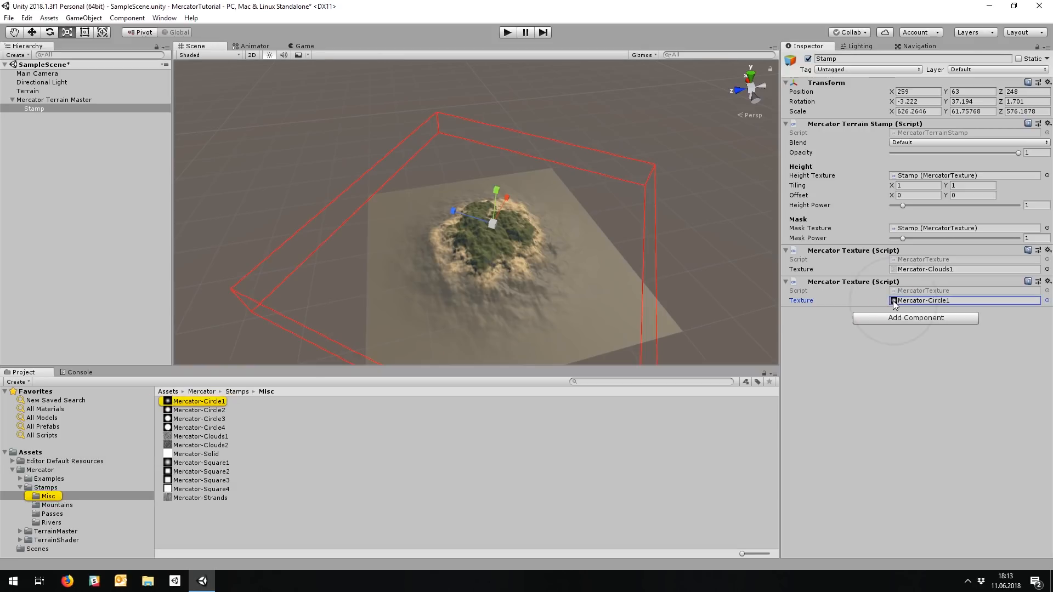
Preview the Mercator-Circle1 texture and replace the existing stamp with a new one created from the Mercator Terrain Master
left_click(193, 402)
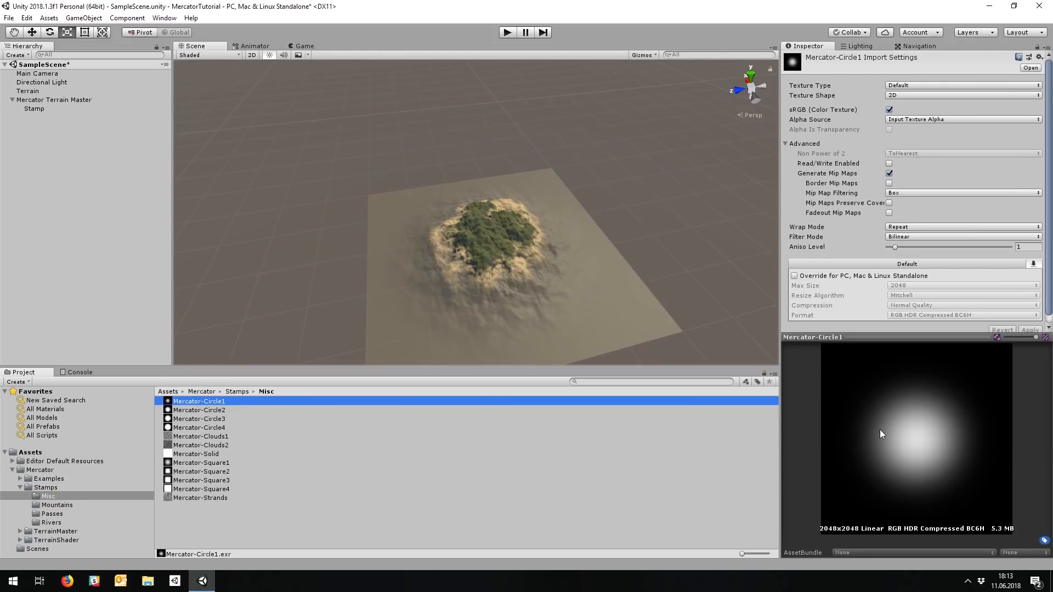
left_click(32, 109)
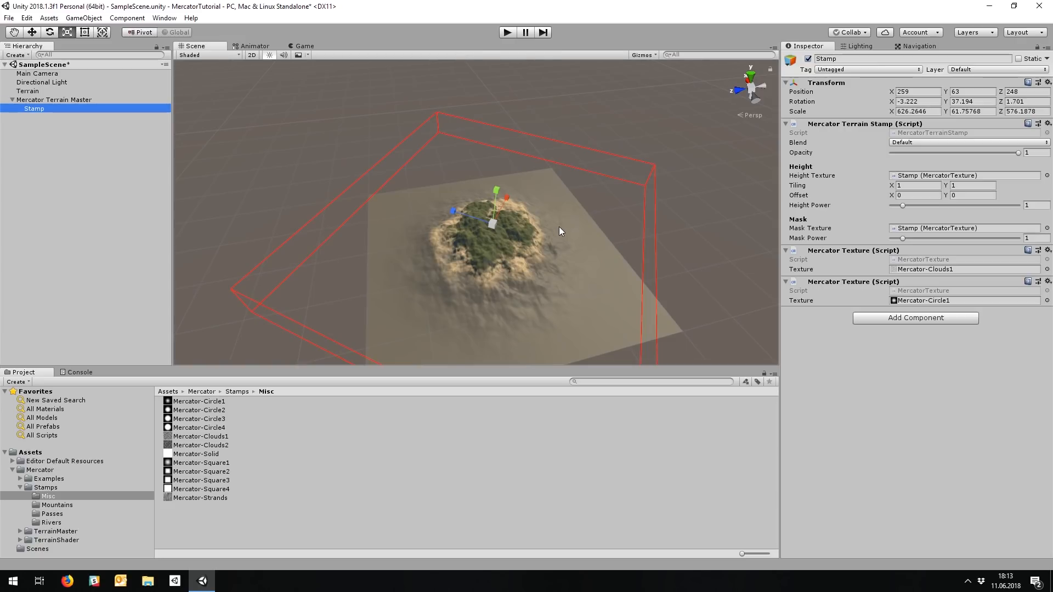
key("Delete")
left_click(120, 99)
left_click(972, 154)
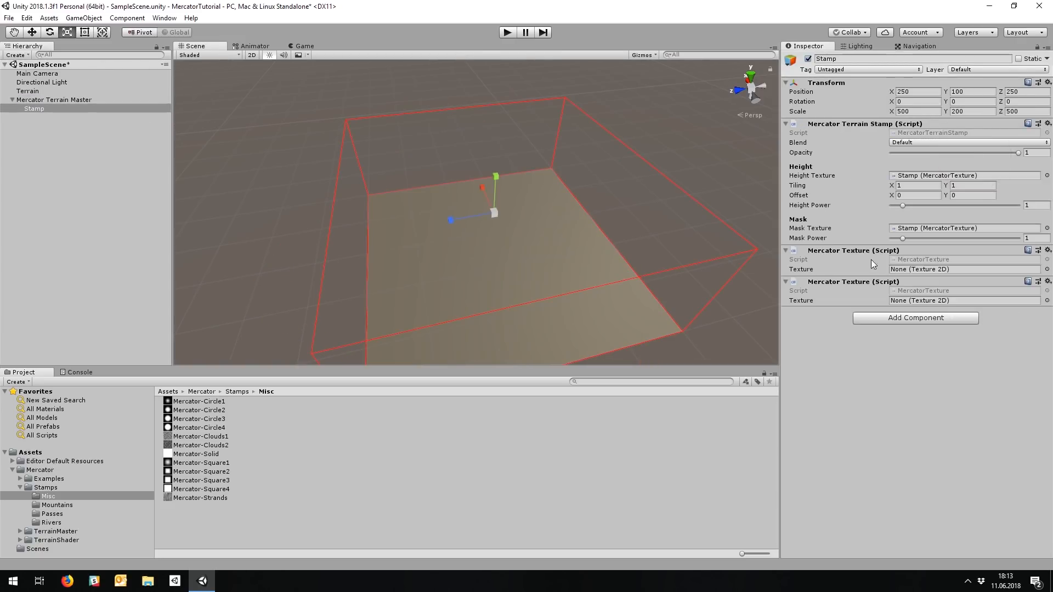
Search the textures for "clouds" and assign Mercator-Clouds1 to the new stamp's first Mercator Texture script
left_click(1047, 269)
type("clouds")
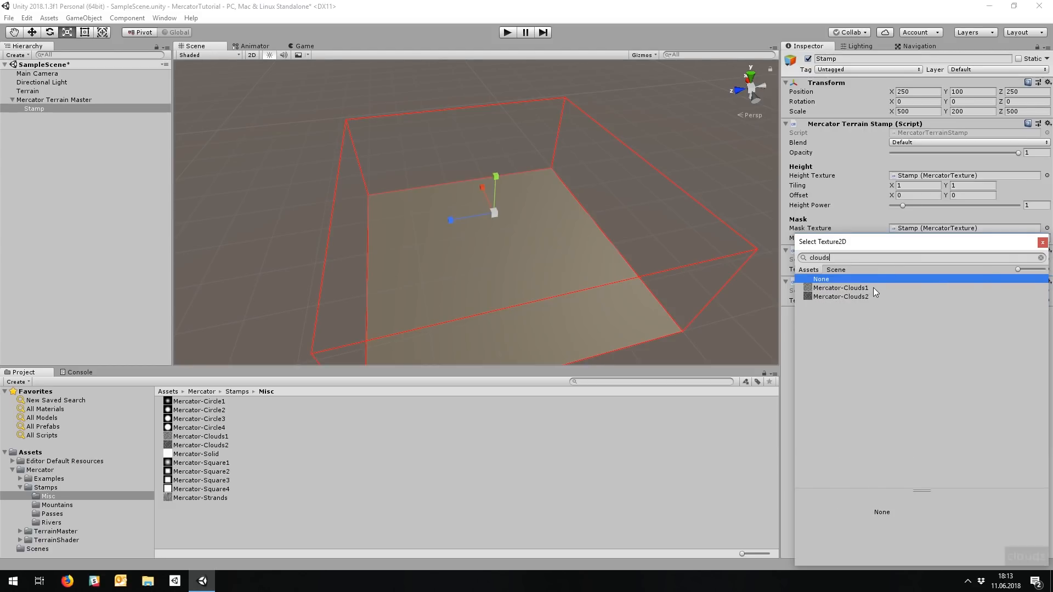
left_click(873, 287)
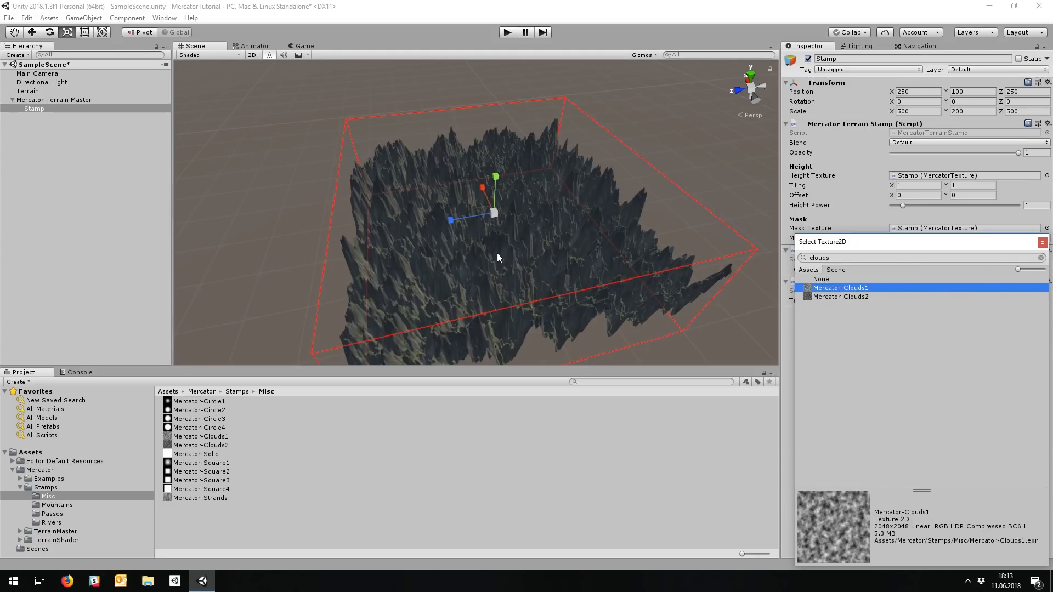
double_click(883, 288)
Lower the stamp to 250, 17, 250 and scale it to about 858 × 16 × 858 as a nearly flat floor
left_click_drag(496, 176, 499, 206)
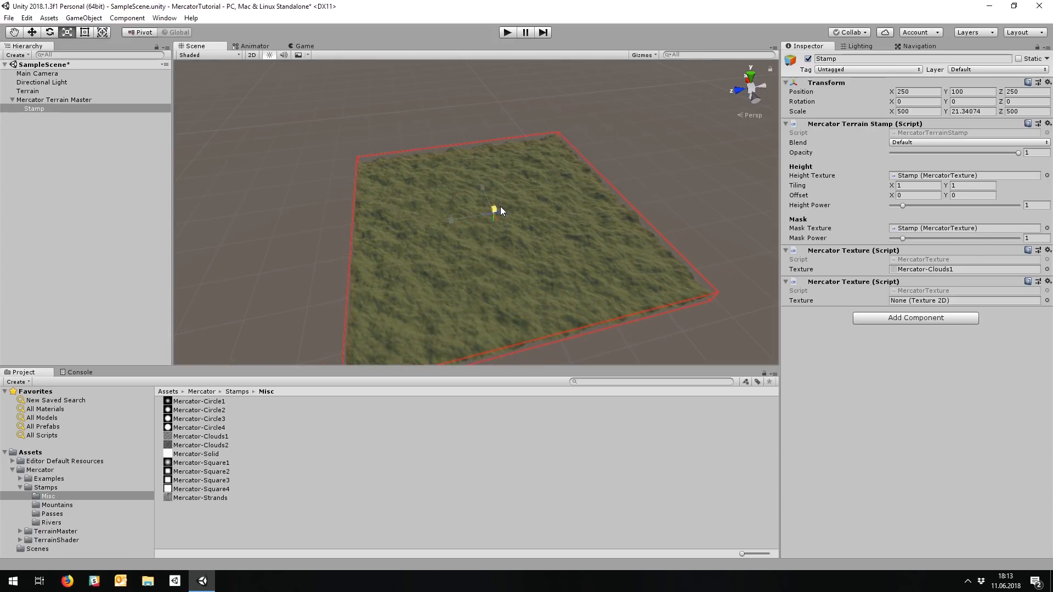
key("w")
left_click_drag(497, 183, 503, 219)
key("r")
left_click_drag(491, 130, 524, 200)
key("r")
left_click_drag(482, 161, 485, 165)
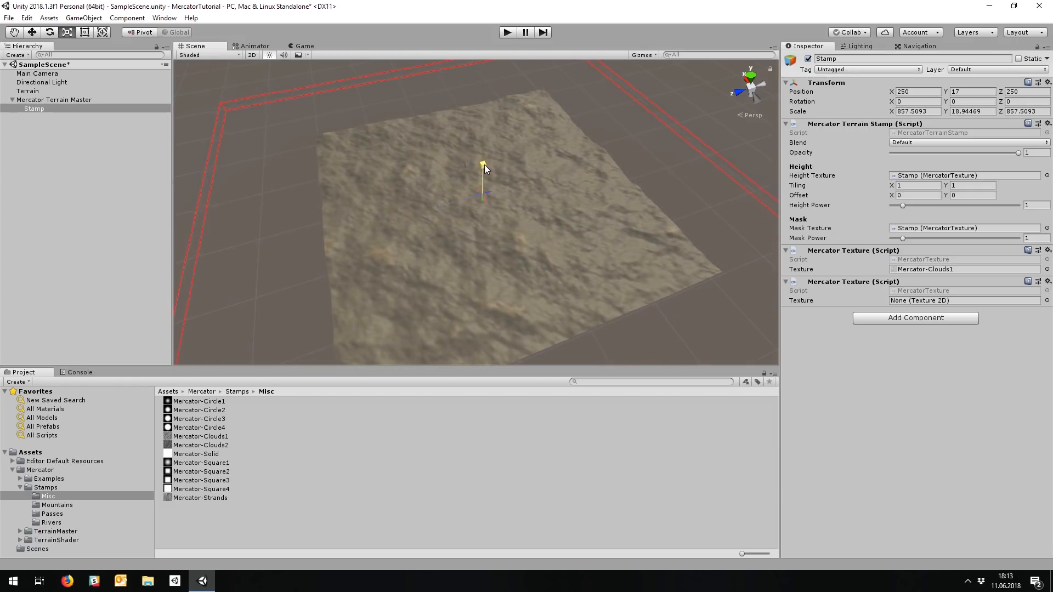
Rename the stamp as Ocean Floor
left_click(46, 108)
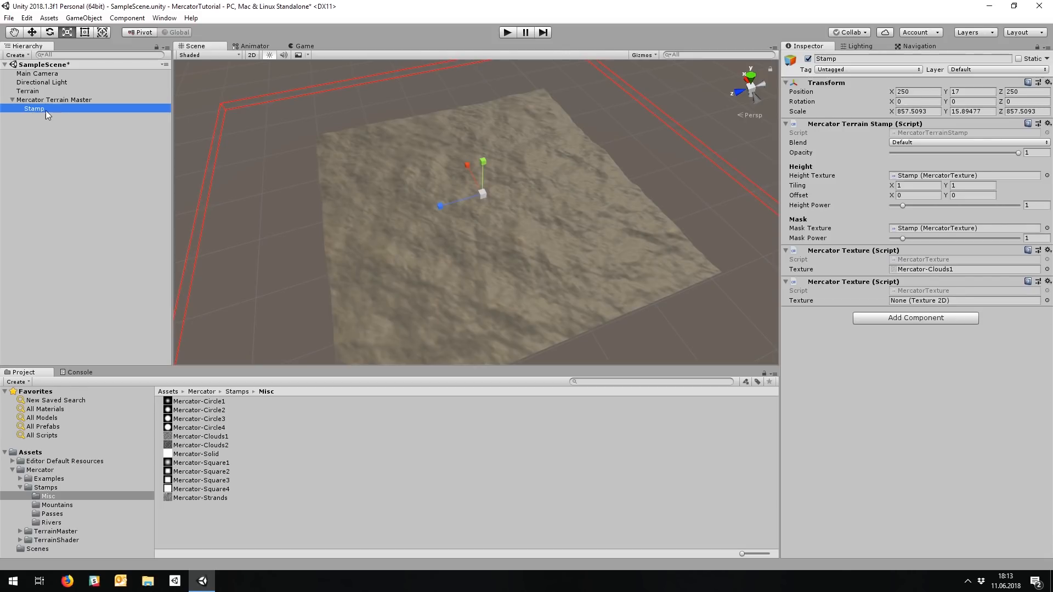
key("F2")
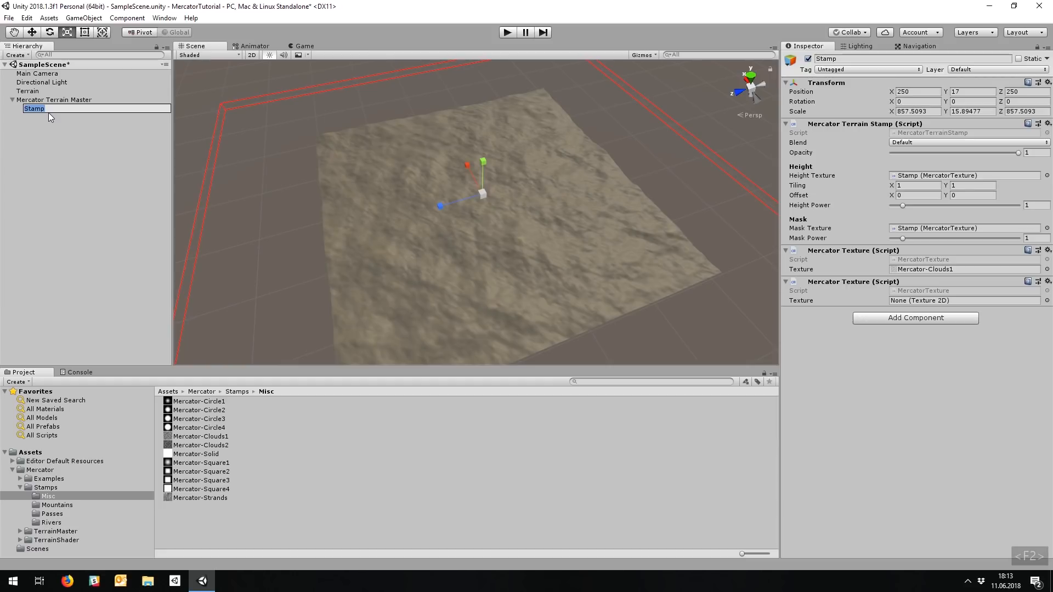
type("Ocean Floor")
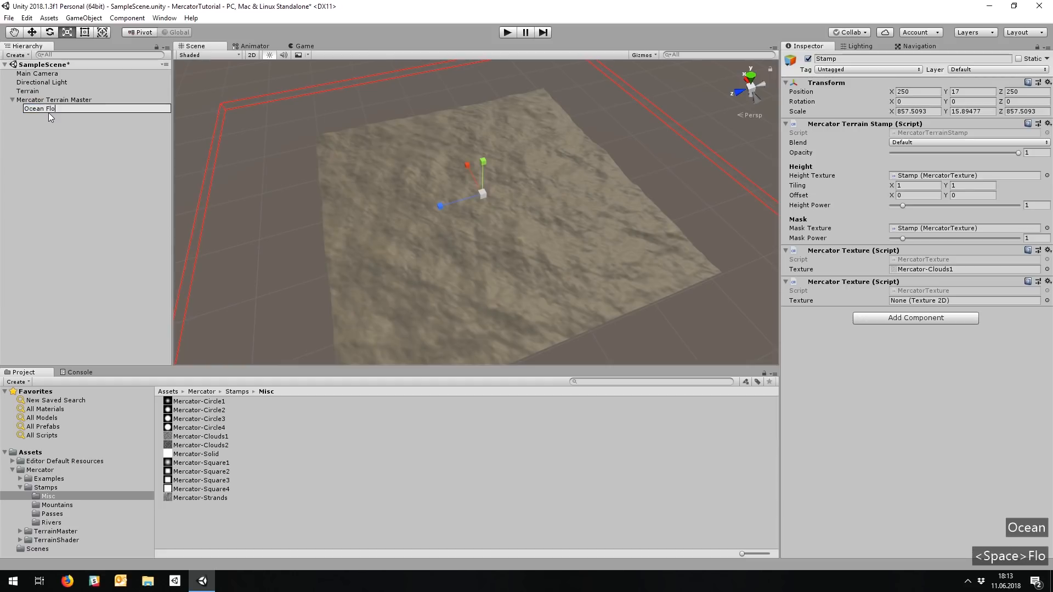
key("Return")
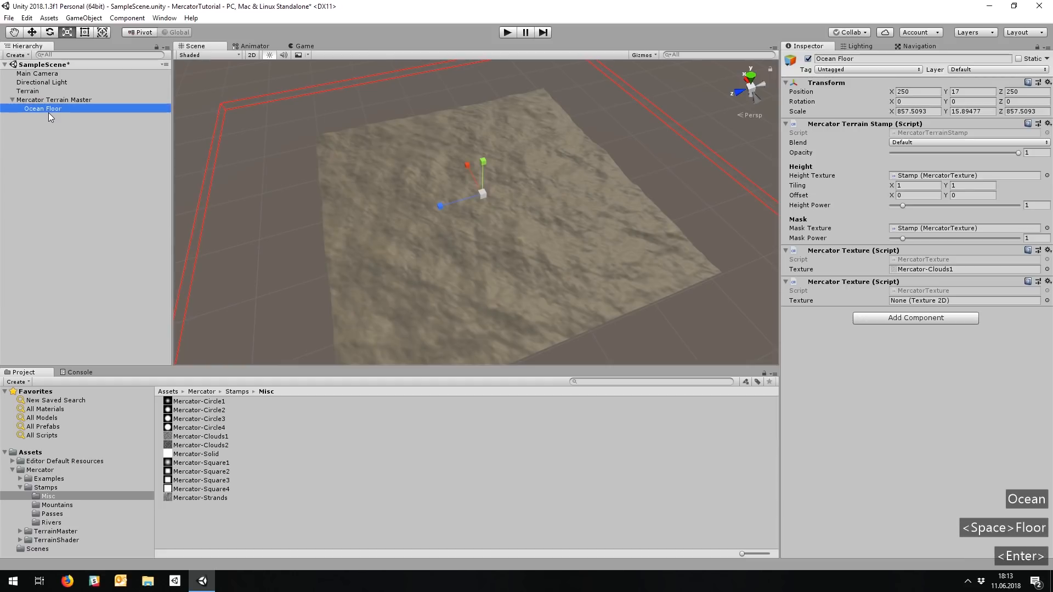
Create another stamp from the Mercator Terrain Master and assign Mercator-Clouds1 to its first Mercator Texture script
left_click(81, 97)
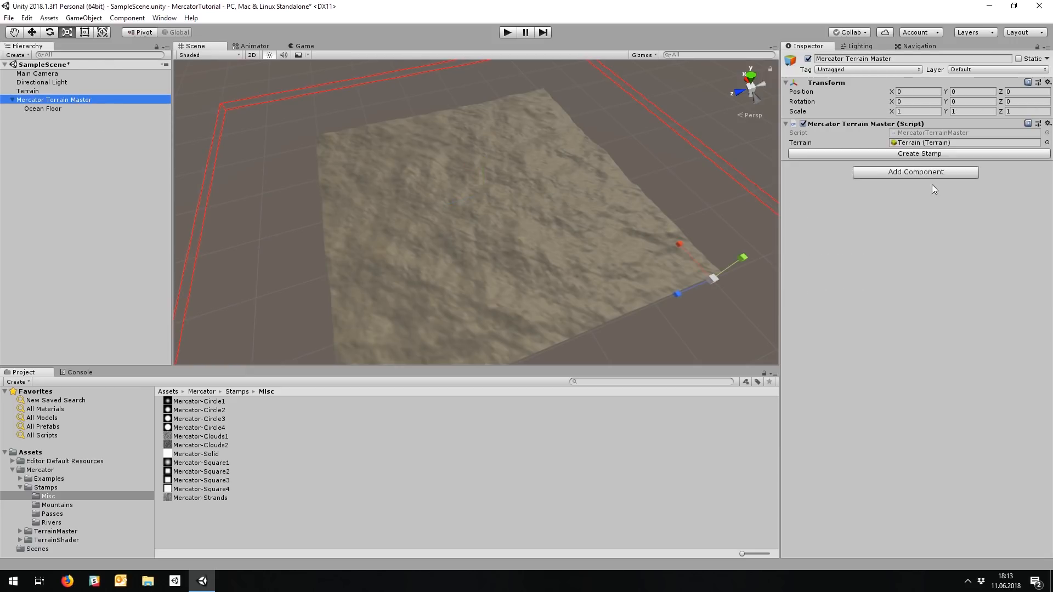
left_click(920, 153)
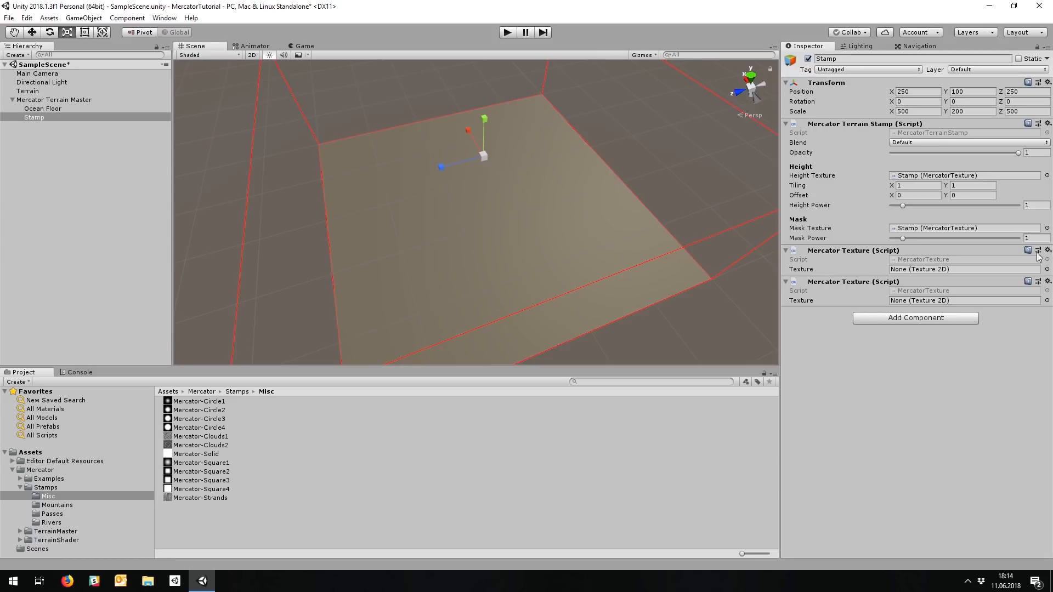
left_click(1046, 269)
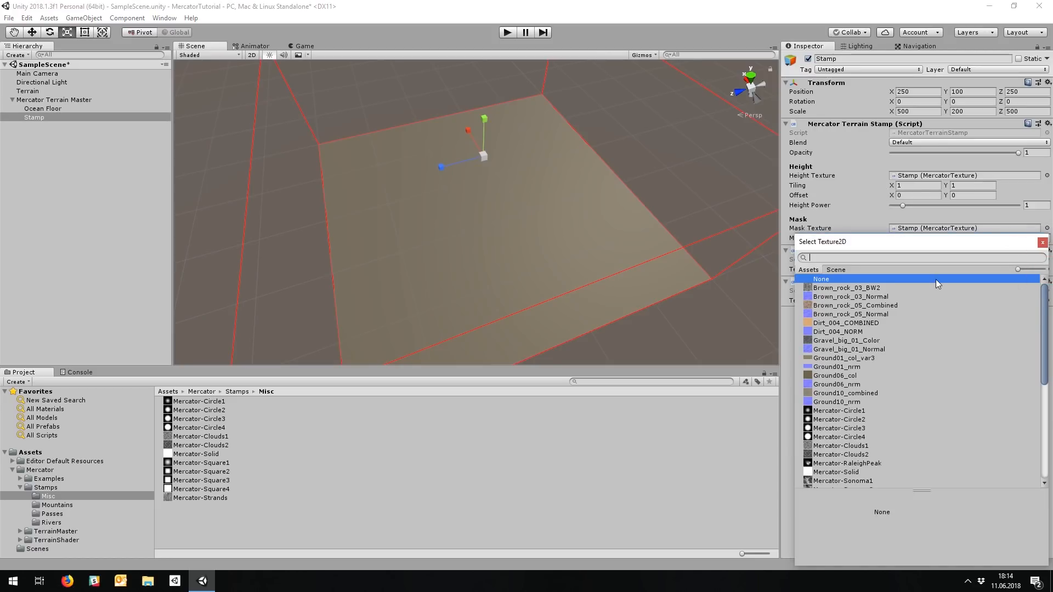
type("clouds")
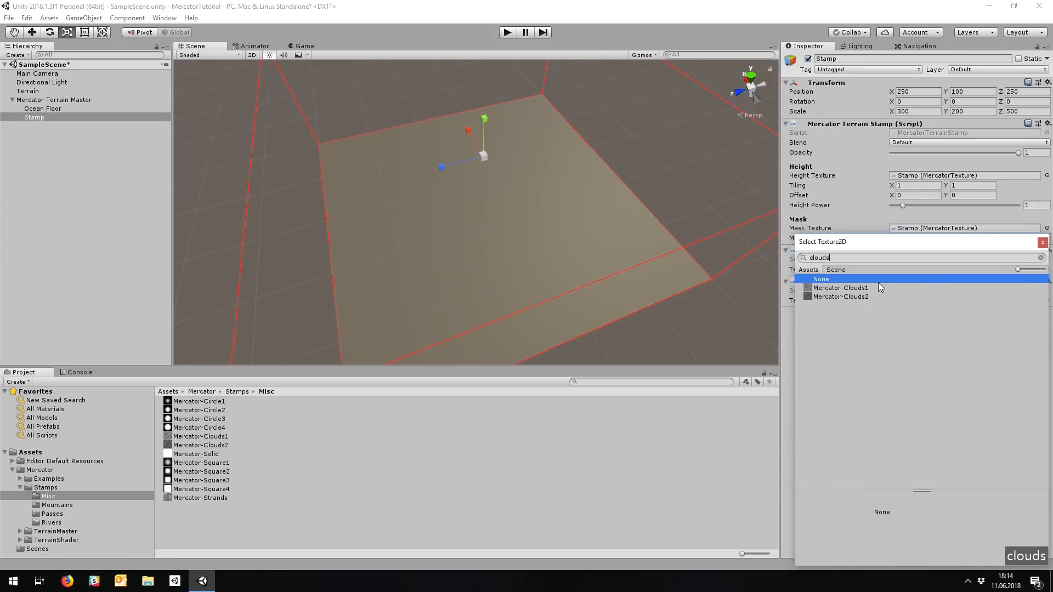
left_click(878, 287)
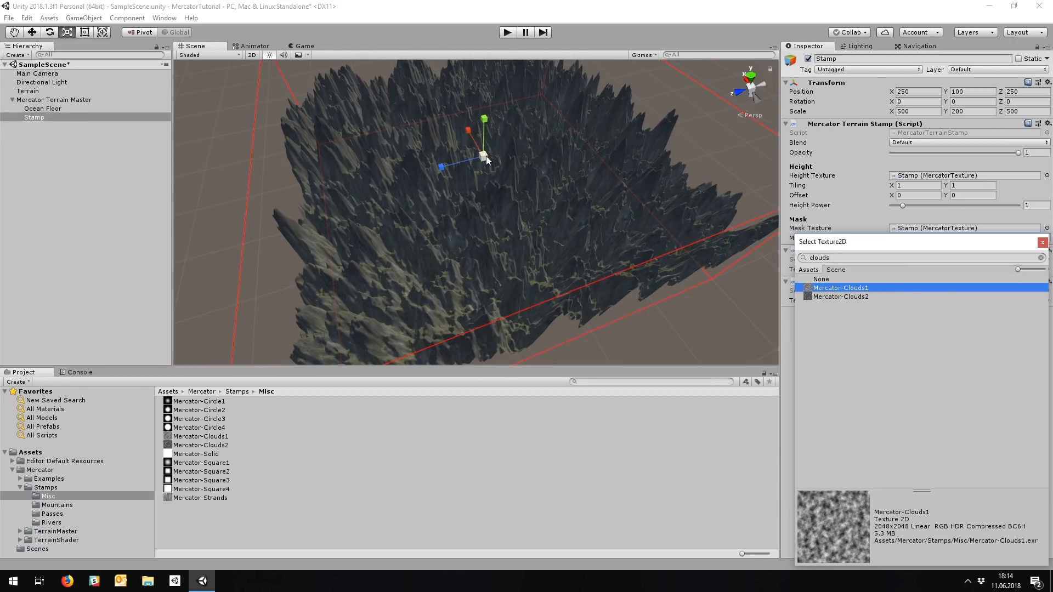
left_click(489, 159)
Scale the new stamp to about 221 × 88 × 221 and assign Mercator-Circle1 to its second Mercator Texture script
left_click_drag(482, 158, 452, 170)
left_click(1046, 300)
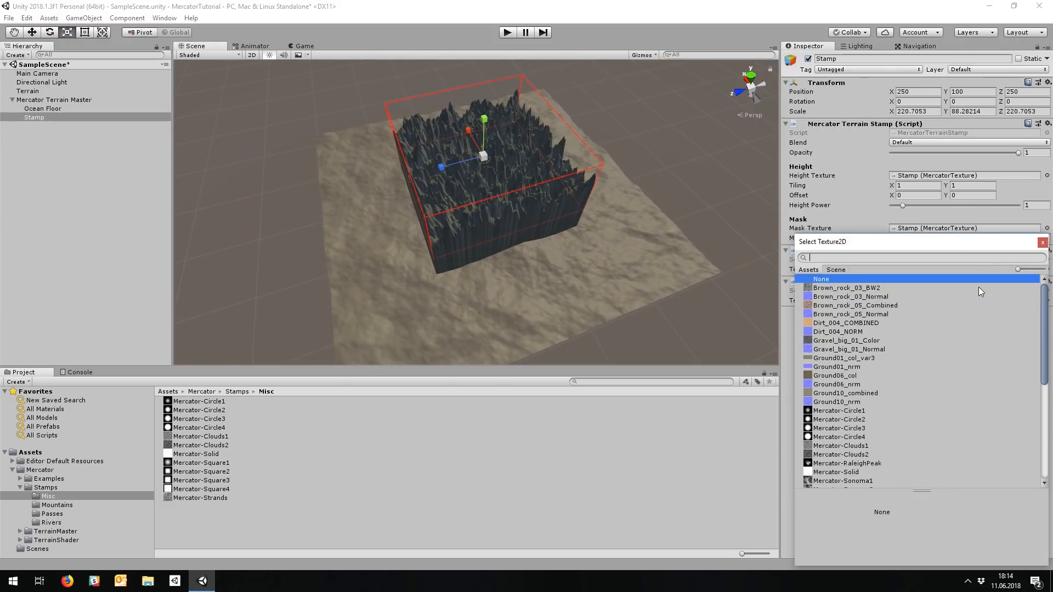
type("clouds")
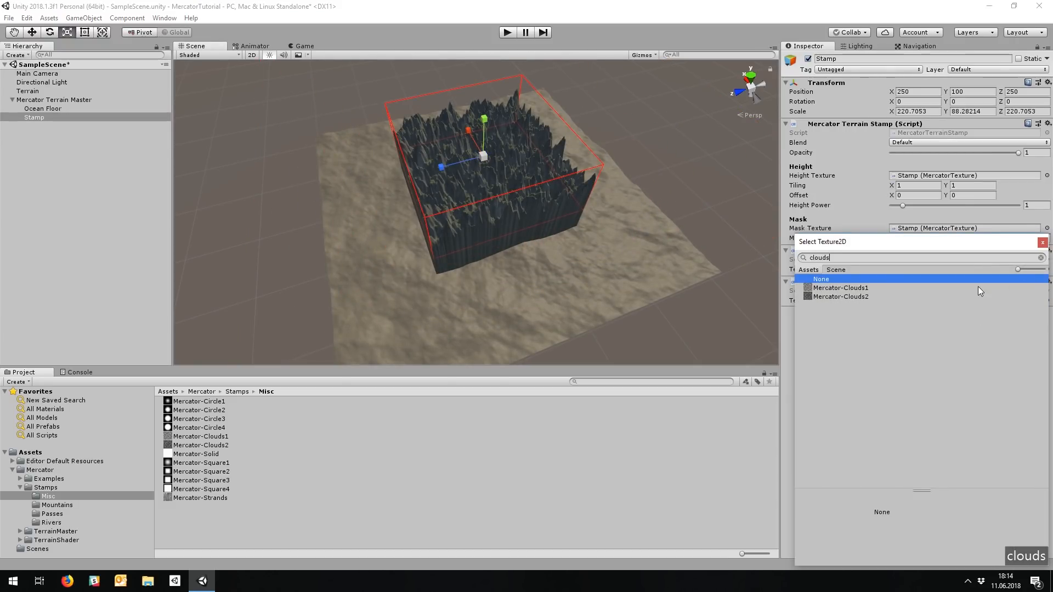
key("ctrl+a")
type("circle")
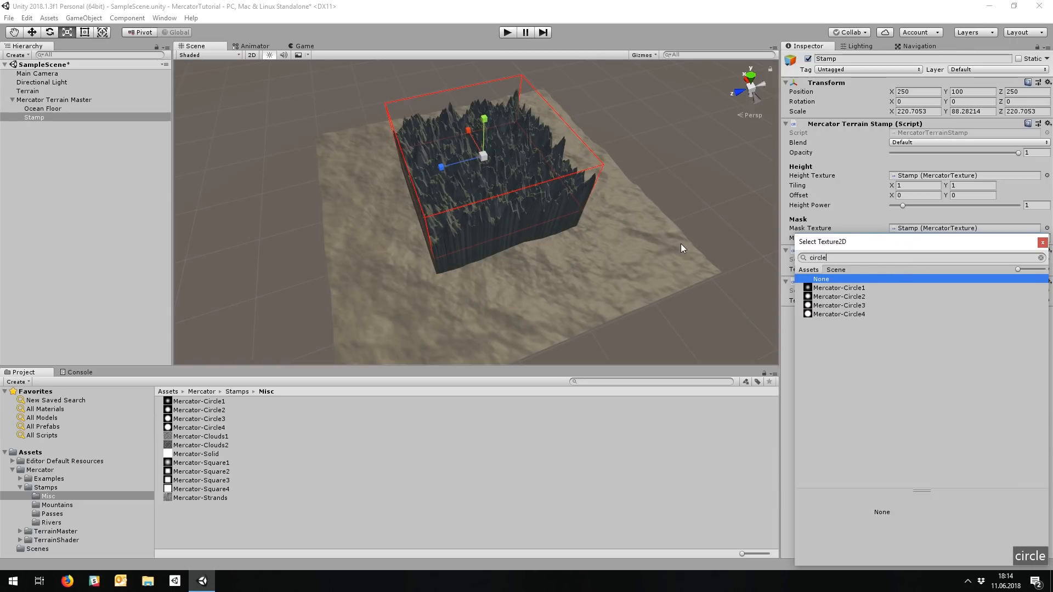
left_click(866, 287)
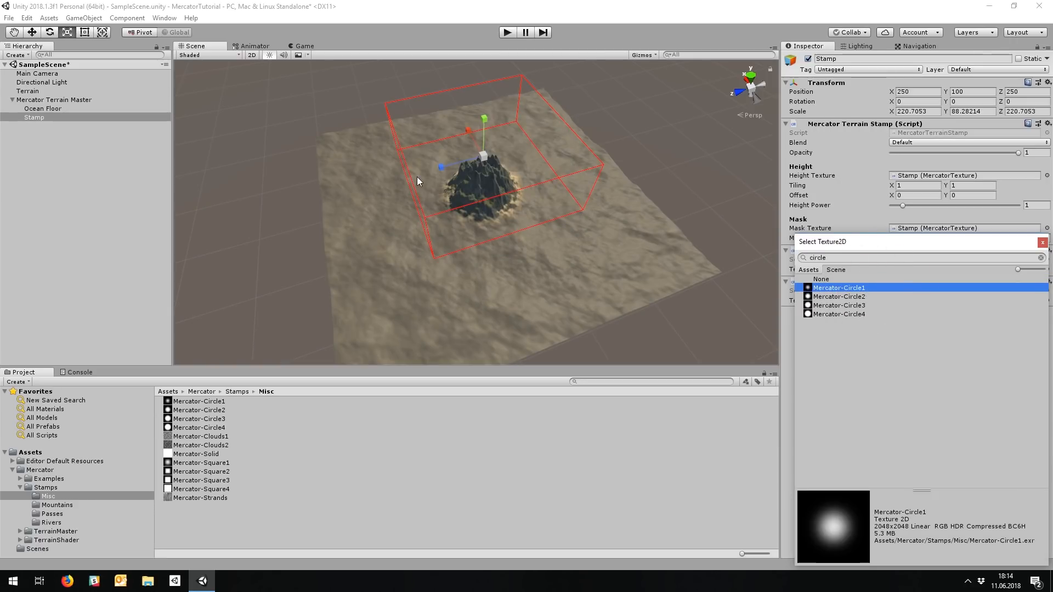
left_click(534, 229)
Scale the stamp to about 482 × 26 × 482 and move it to about 281.7, 87.2, 314
left_click_drag(484, 119, 546, 162)
key("r")
key("w")
left_click_drag(479, 166, 432, 153)
left_click_drag(432, 116, 432, 120)
key("r")
mouse_move(460, 179)
right_mouse_down()
mouse_move(440, 188)
mouse_move(465, 189)
right_mouse_up()
key("w")
key("shift+e")
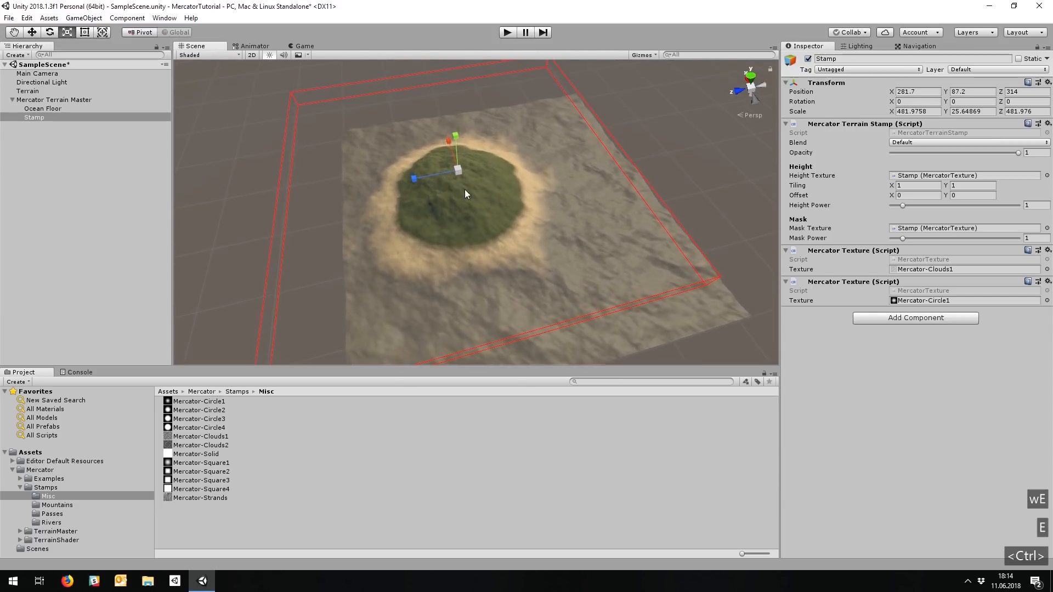
Duplicate the island stamp and move the copy to about 317.4, 63.5, 183
key("ctrl+d")
key("w")
left_click_drag(452, 176, 528, 142)
left_click_drag(538, 104, 537, 116)
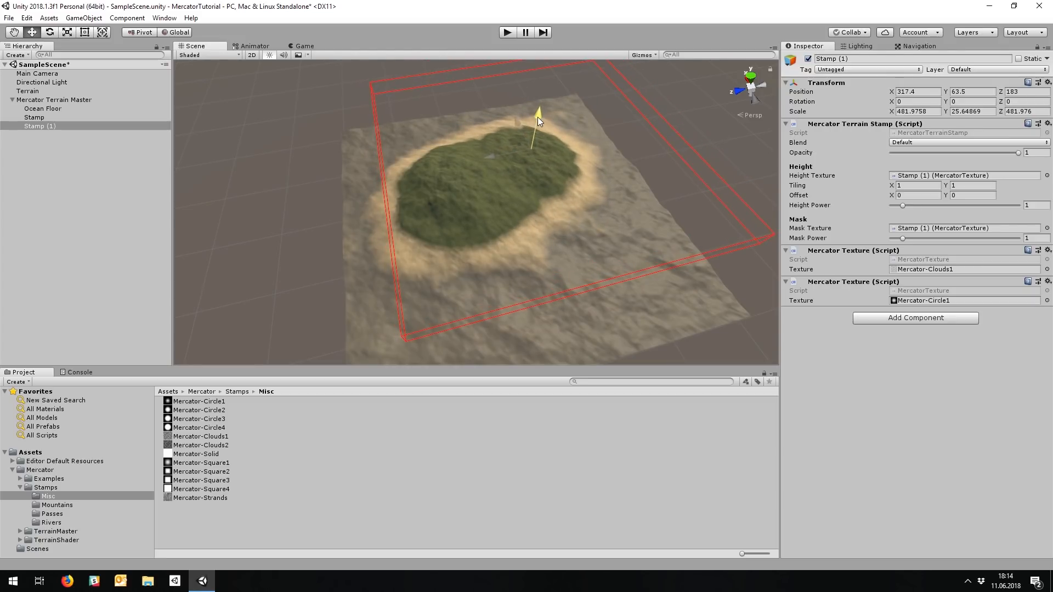
Duplicate the stamp two more times, placing the copies over other parts of the terrain, the last at about 144.1, 63.5, 338.3
key("ctrl+d")
left_click_drag(528, 161, 459, 275)
key("ctrl+d")
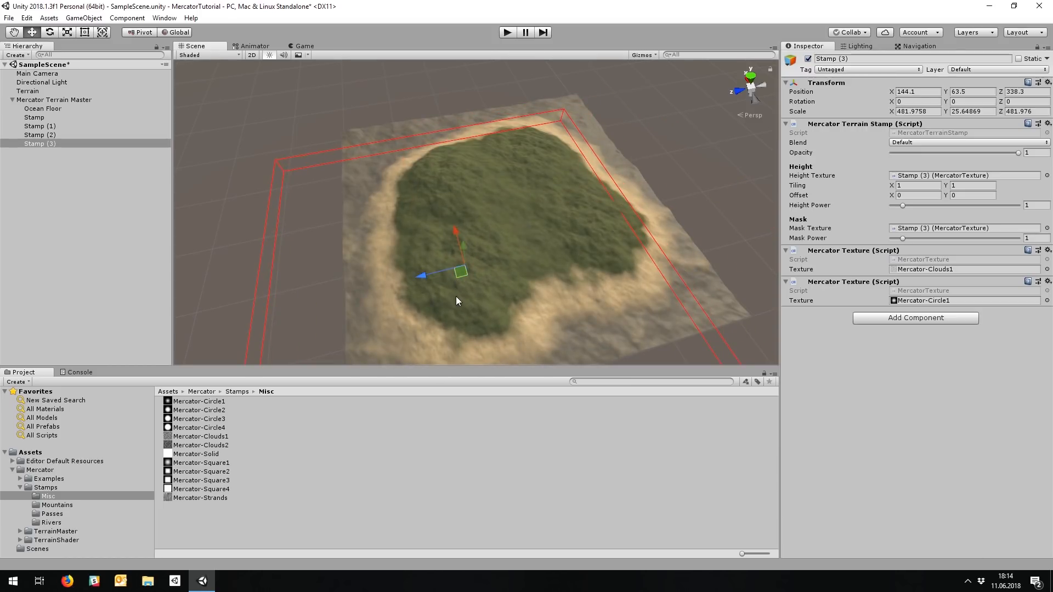
Stretch Stamp (3) to about 687 along X and rotate it about 23 degrees around Y
key("r")
left_click_drag(453, 233, 448, 213)
key("e")
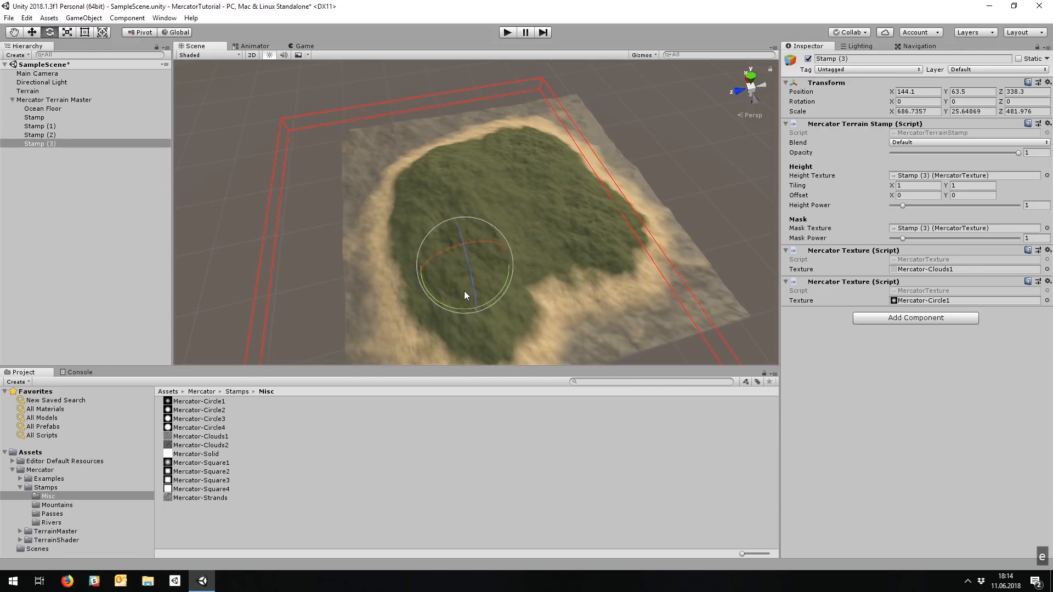
left_click_drag(455, 308, 421, 314)
key("shift+s")
right_click_drag(466, 321, 476, 343, "shift")
key("shift+q")
key("shift+d")
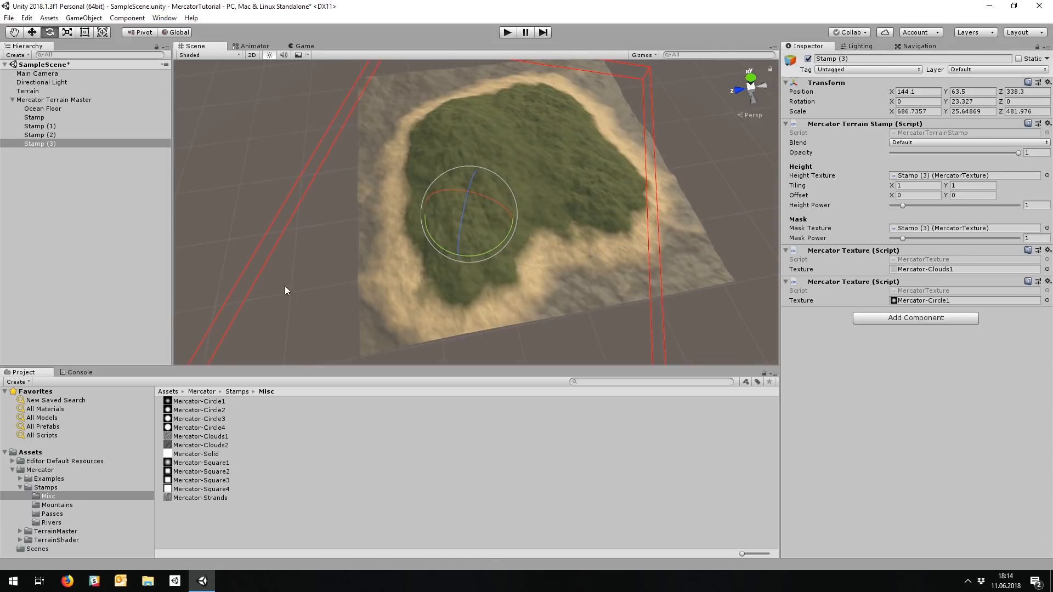
Select all four island stamps, set the tool handle to Center, and scale them down together to a height of about 19
left_click(60, 118, "shift")
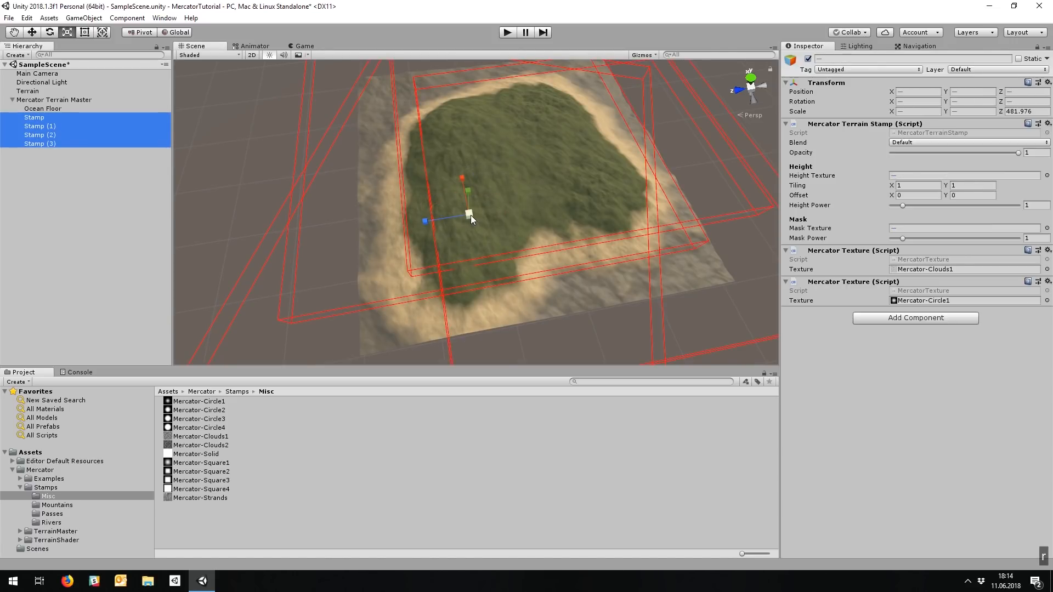
key("r")
left_click_drag(468, 215, 466, 215)
key("ctrl+z")
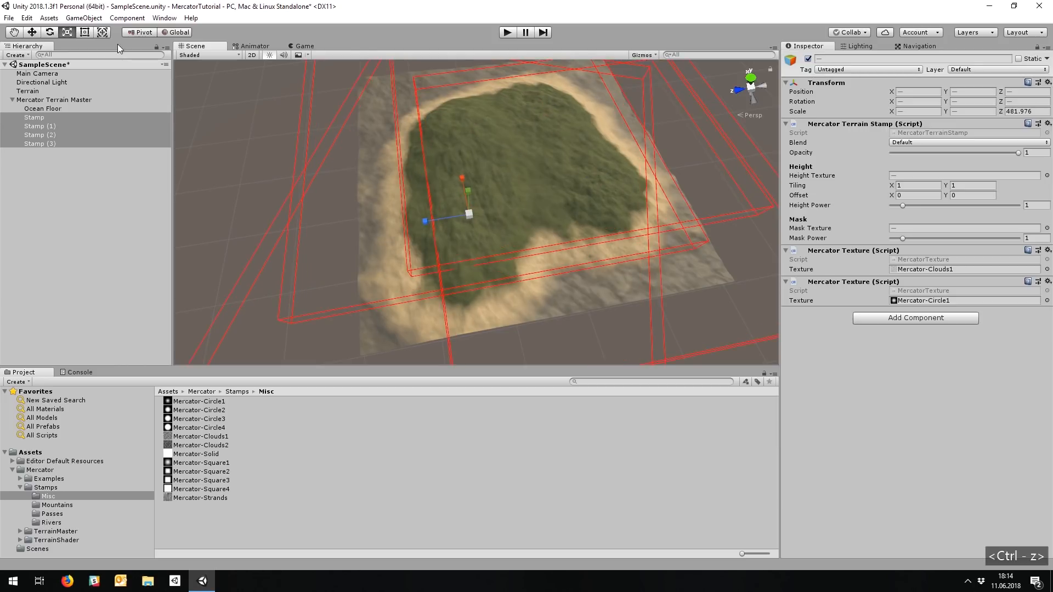
left_click(154, 33)
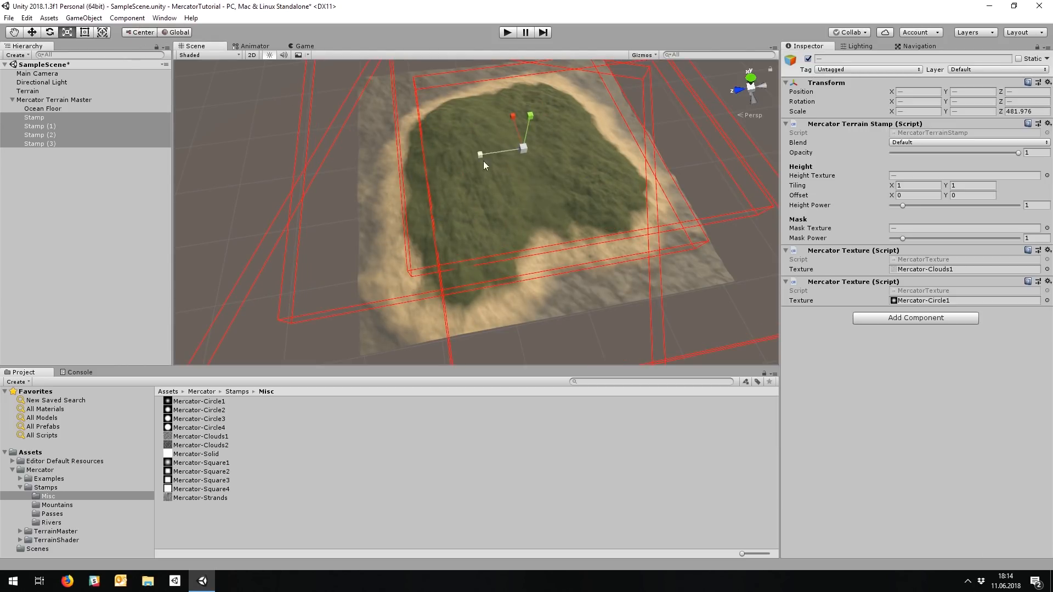
mouse_move(524, 150)
left_mouse_down()
mouse_move(509, 143)
mouse_move(516, 151)
left_mouse_up()
Lower the four selected island stamps together slightly
key("w")
right_click_drag(521, 154, 523, 127)
key("w")
key("d")
key("q")
left_click_drag(499, 140, 500, 144)
right_click_drag(520, 153, 514, 163)
key("e")
Move Stamp (2) horizontally to about X 196.8, Z 159.8
left_click(35, 135)
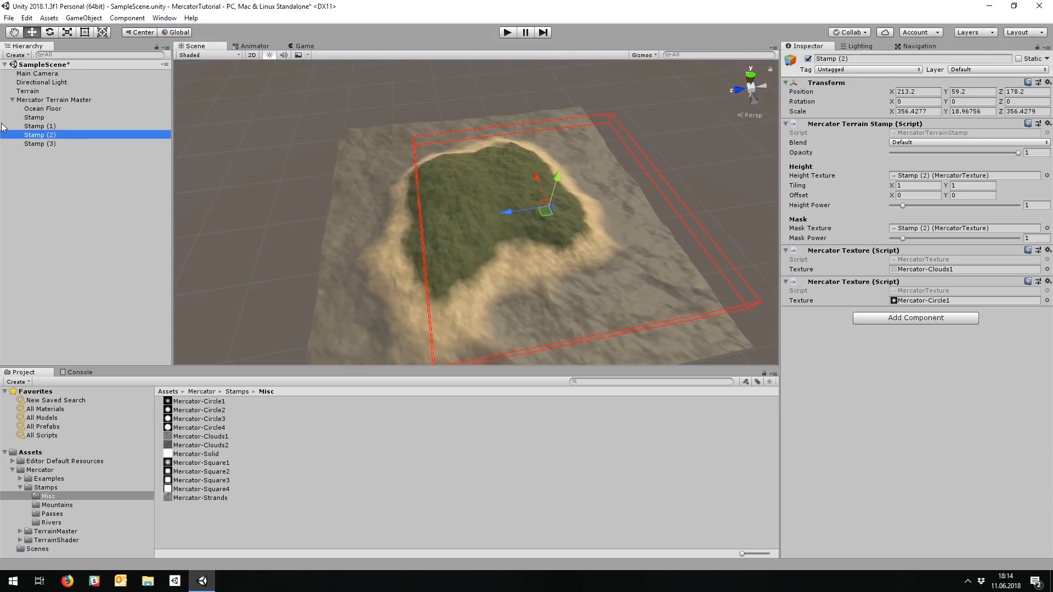
key("w")
mouse_move(446, 153)
right_mouse_down()
mouse_move(470, 167)
mouse_move(438, 136)
right_mouse_up()
key("e")
key("q")
key("d")
key("w")
left_click_drag(554, 169, 576, 177)
Widen Stamp (3) to about 463 along Z and move it to about 175.8, 55.8, 320.3
left_click(62, 144)
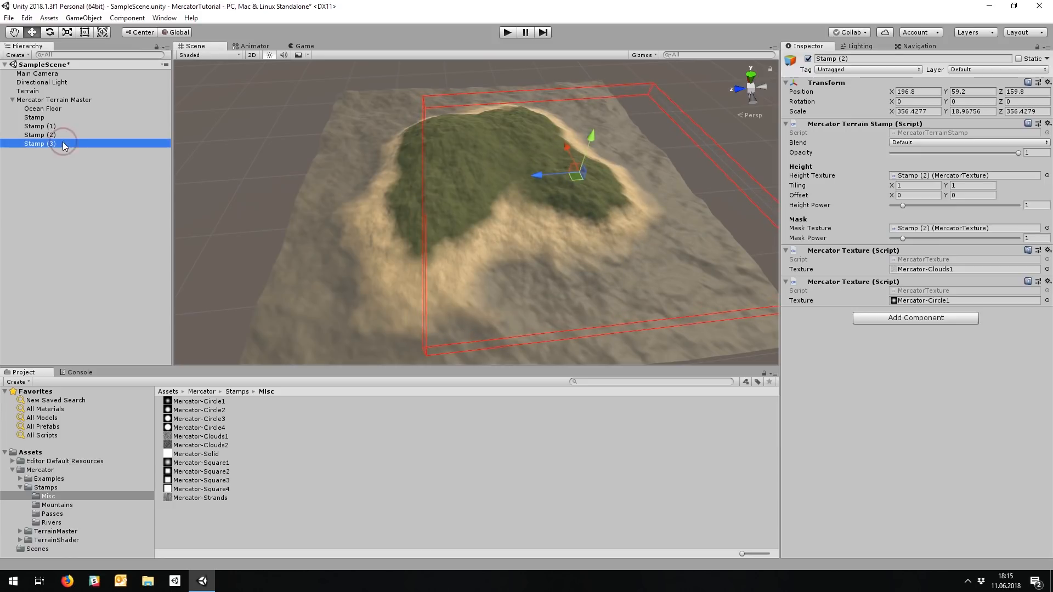
key("r")
left_click_drag(398, 187, 446, 206)
key("w")
left_click_drag(436, 161, 435, 163)
right_click_drag(525, 192, 530, 204)
key("d")
key("e")
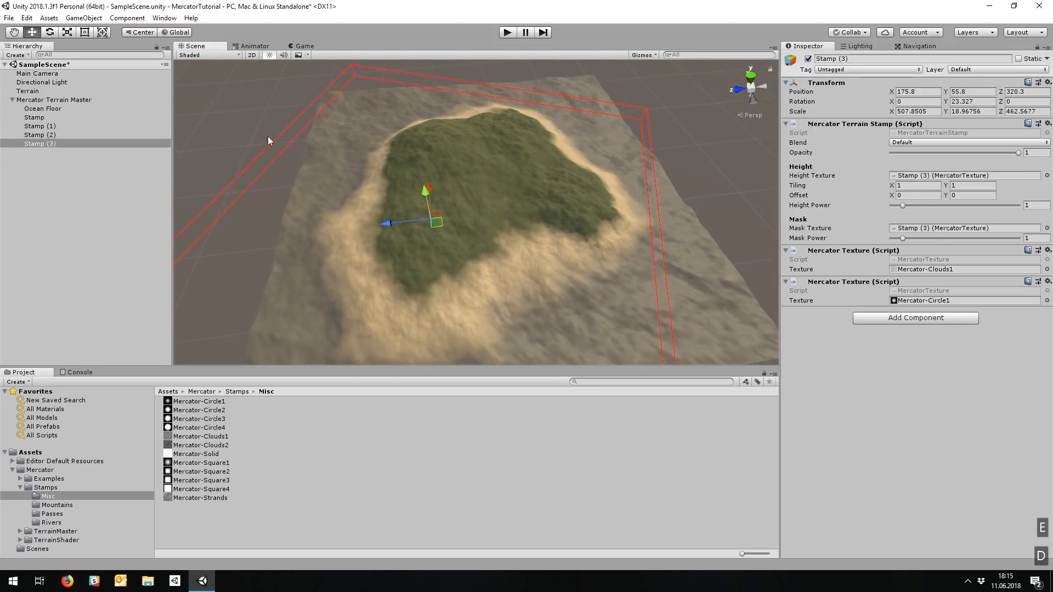
Create an empty child object under the Mercator Terrain Master and position it at about 243.5, 50.2, 256.8
left_click(49, 117)
left_click(54, 143, "shift")
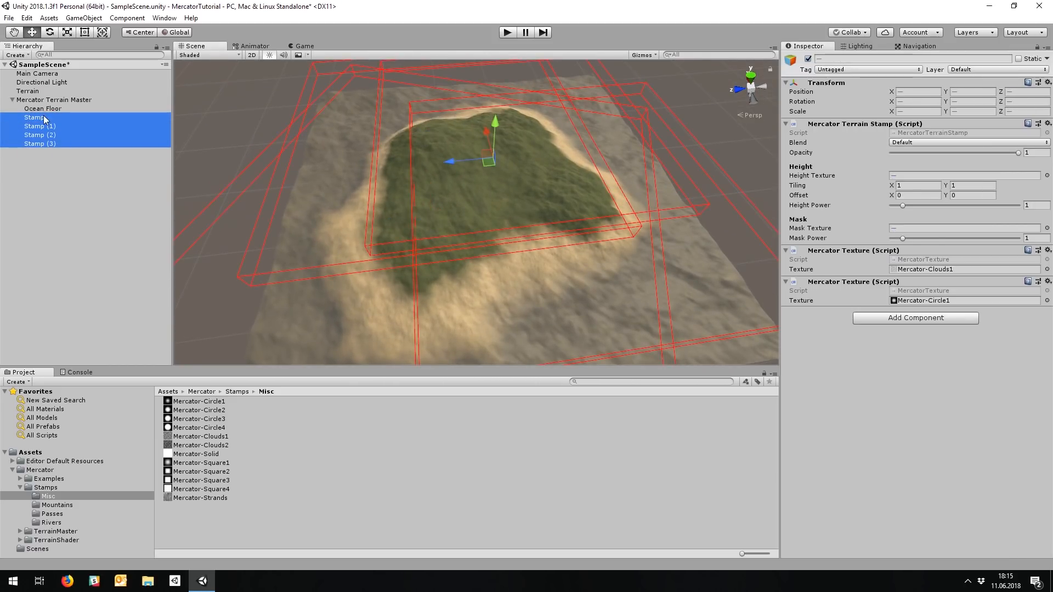
left_click(56, 99)
right_click(56, 100)
left_click(109, 189)
right_click_drag(561, 213, 589, 225)
key("w")
left_click_drag(762, 329, 455, 165, "ctrl+shift")
Reorder the empty object directly below Ocean Floor and rename it as Basic Landmass
left_click_drag(44, 153, 88, 113)
key("F2")
type("Basic Landmass")
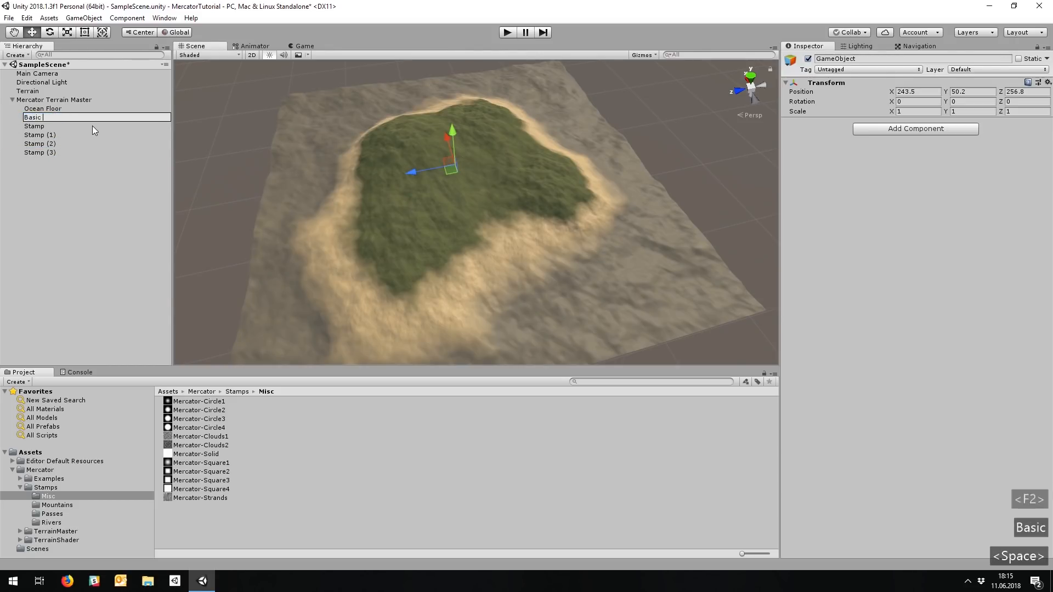
key("Return")
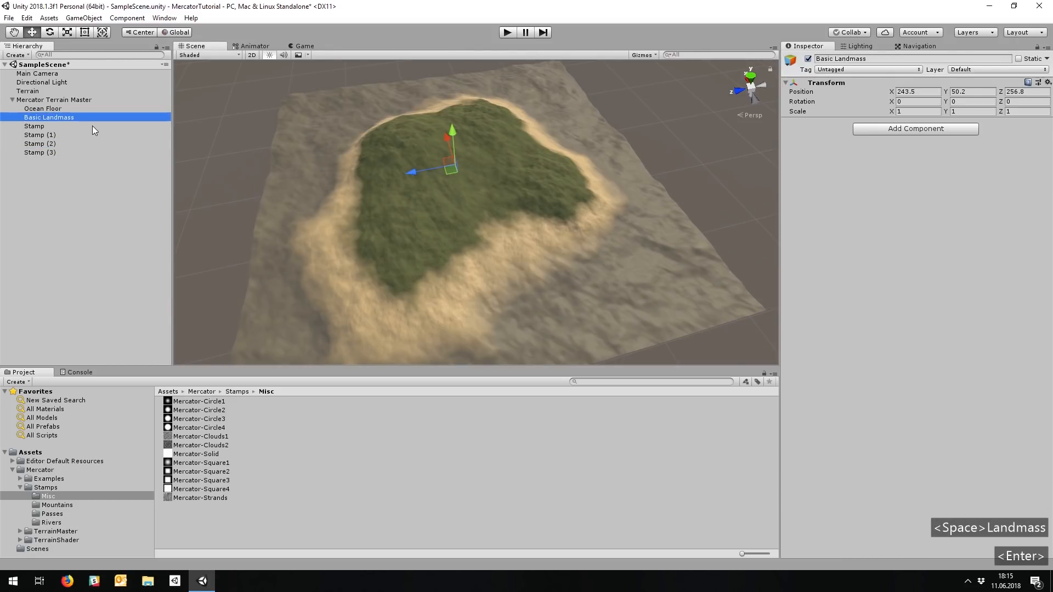
Nest the four island stamps, Stamp through Stamp (3), under Basic Landmass
left_click(59, 125)
left_click(60, 152, "shift")
left_click_drag(35, 125, 48, 117)
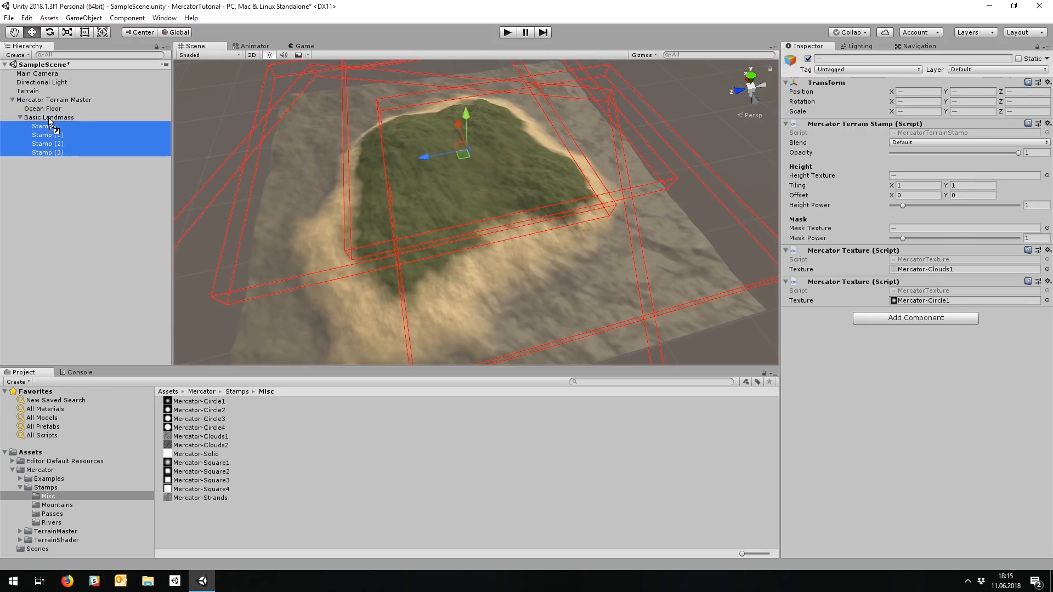
Switch the Basic Landmass group off and on to compare its effect, and view its Stamp (3)
left_click(49, 118)
left_click(807, 59)
left_click(808, 59)
left_click(21, 118)
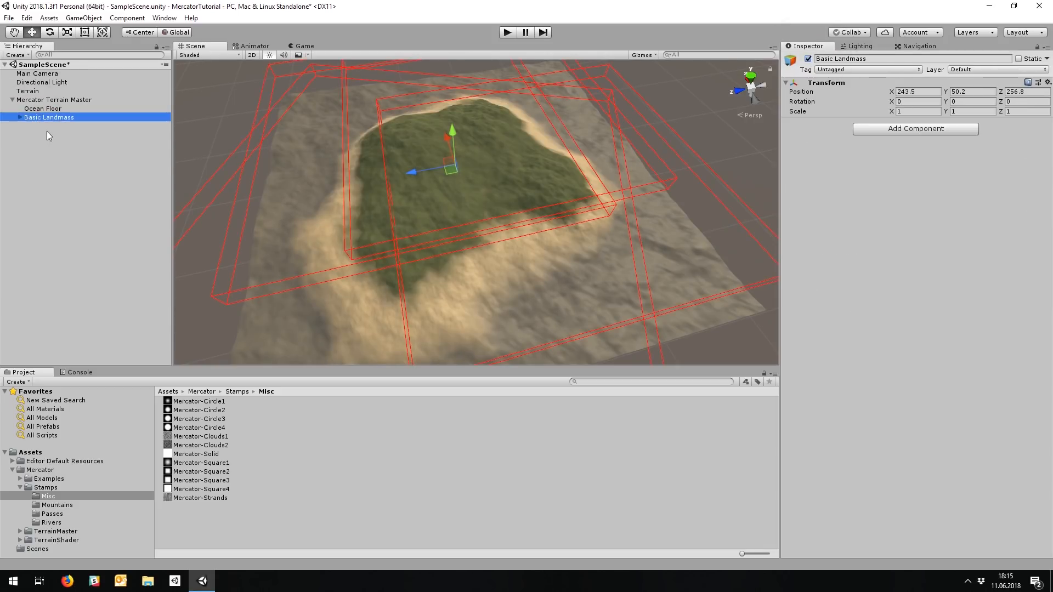
left_click(20, 117)
left_click(67, 152)
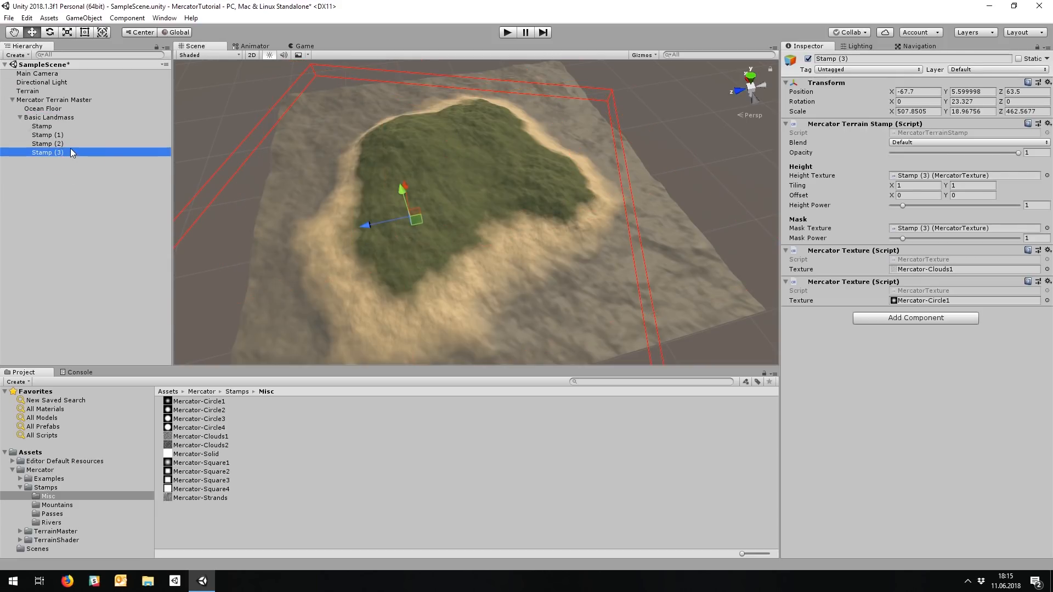
mouse_move(466, 211)
right_mouse_down()
mouse_move(458, 249)
mouse_move(461, 221)
right_mouse_up()
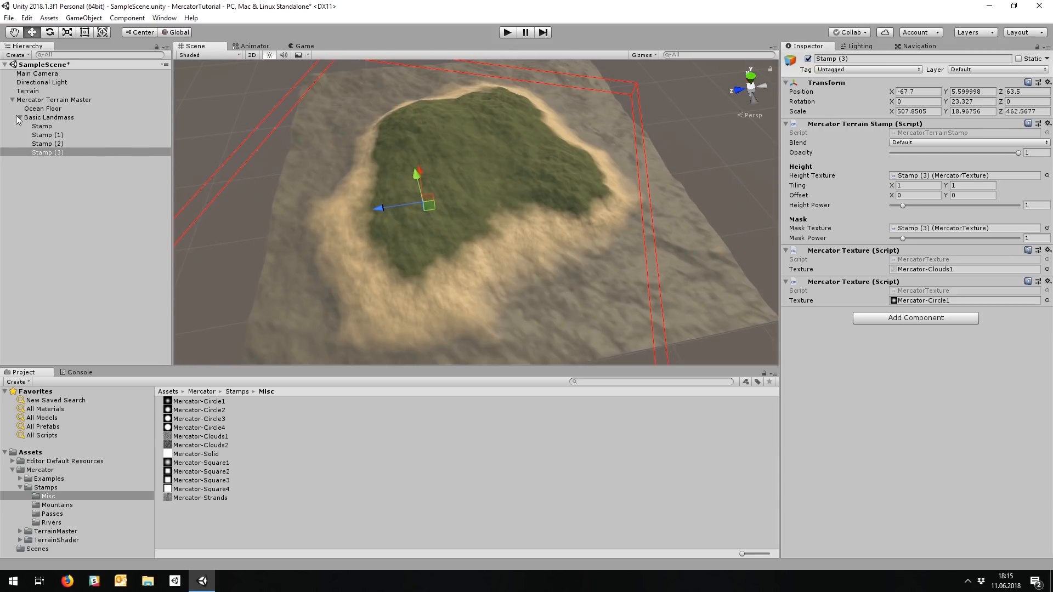
Create a new stamp under the Mercator Terrain Master and scale it to about 155.7, 62.3, 155.7
left_click(41, 101)
left_click(917, 154)
key("r")
left_click_drag(445, 121, 437, 123)
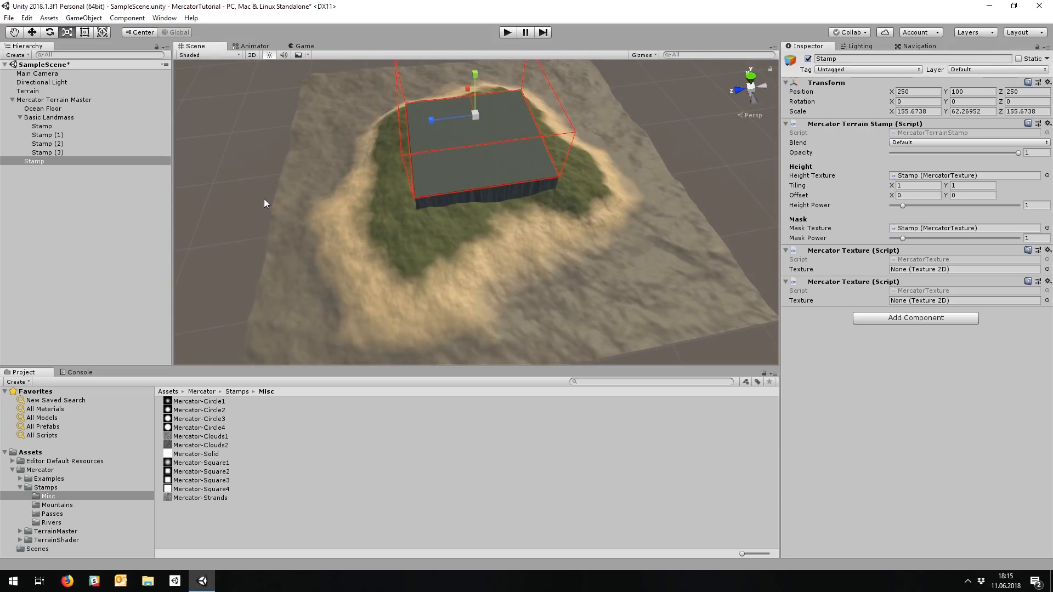
Assign Mercator-Clouds1 as the new stamp's height texture
left_click(1047, 269)
type("clouds")
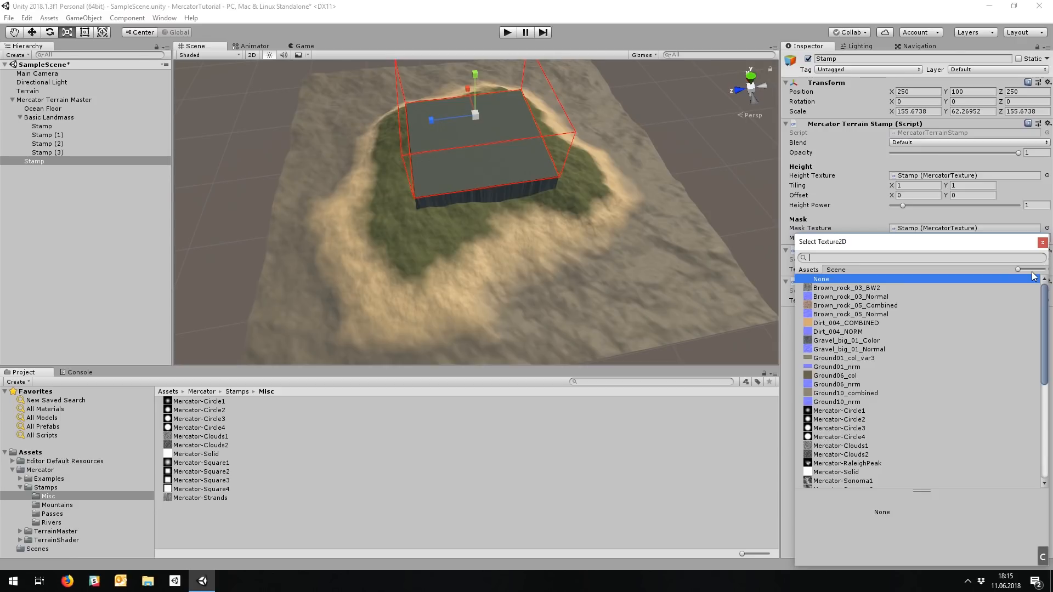
key("Return")
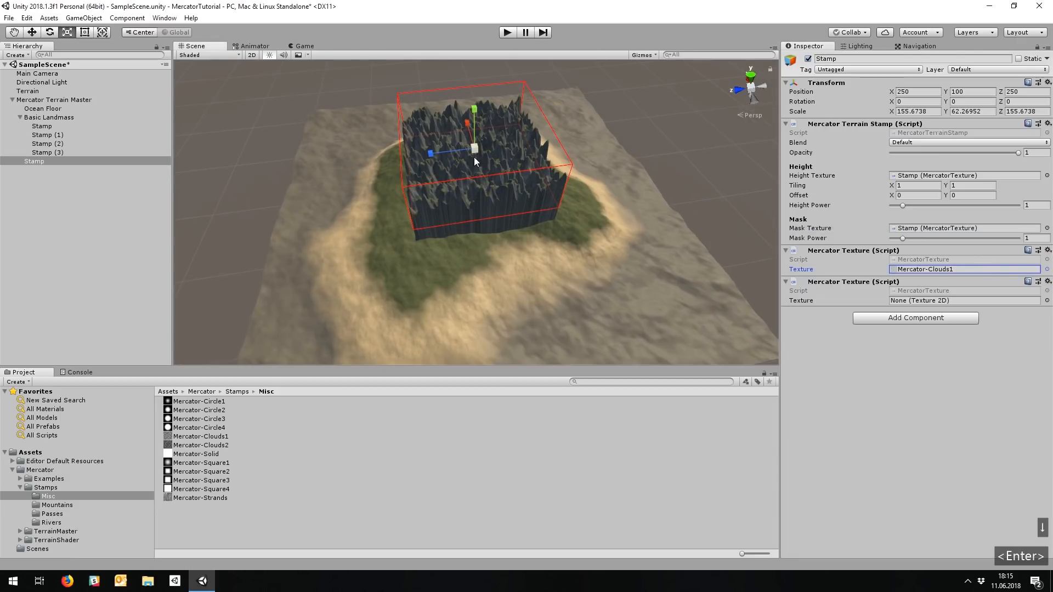
Rescale the new stamp to about 145.7, 79.3, 145.7 and raise it to Y 128.2
left_click_drag(476, 149, 472, 149)
key("r")
left_click_drag(473, 113, 482, 94)
key("w")
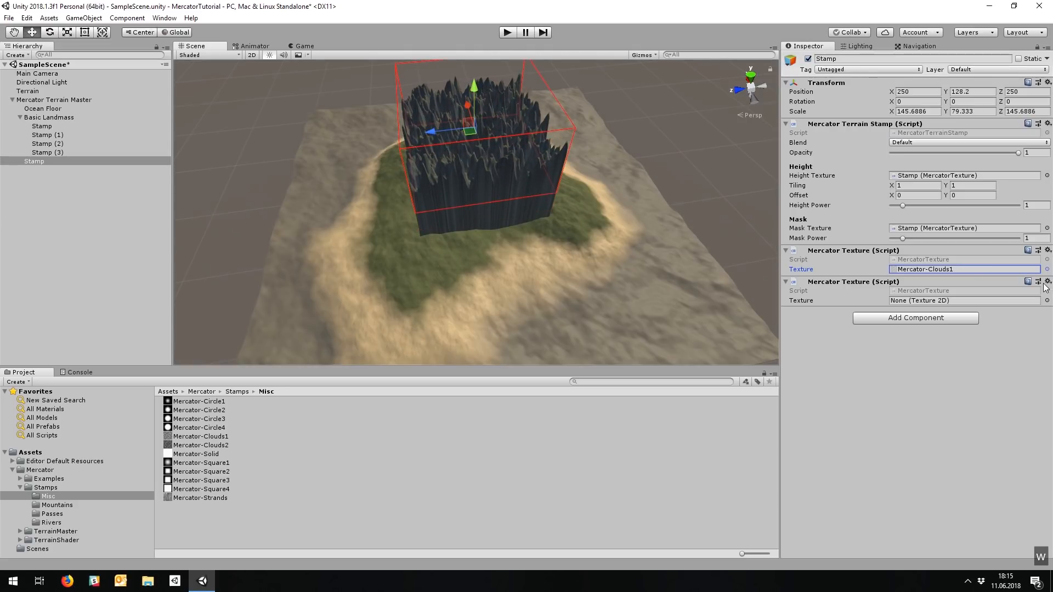
Assign Mercator-Circle1 as the new stamp's mask texture
left_click(1047, 300)
type("circl")
key("Return")
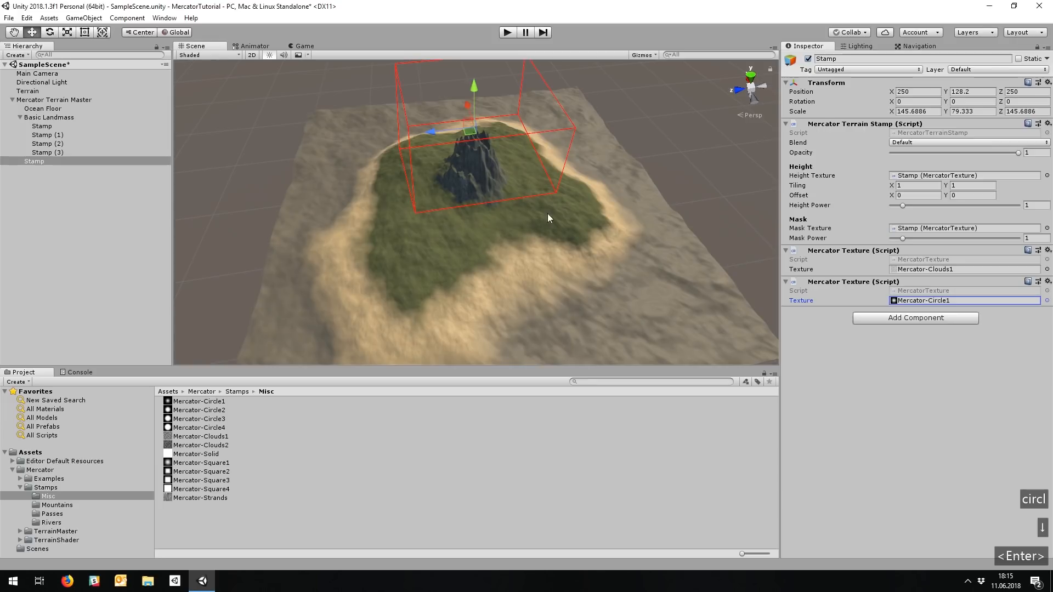
Enlarge the mountain stamp to about 301, 30.2, 301 and raise it to Y 176.5
left_click_drag(486, 108, 546, 110)
key("r")
left_click_drag(489, 77, 492, 103)
left_click_drag(493, 102, 631, 266)
Duplicate the mountain stamp, lower the copy to Y 67.7 and scale it to about 130.5, 13.1, 130.5 to form the crater
key("ctrl+d")
key("w")
key("r")
Find the first Stamp within Basic Landmass and shift it horizontally to widen the landmass beside the volcano
left_click(56, 162)
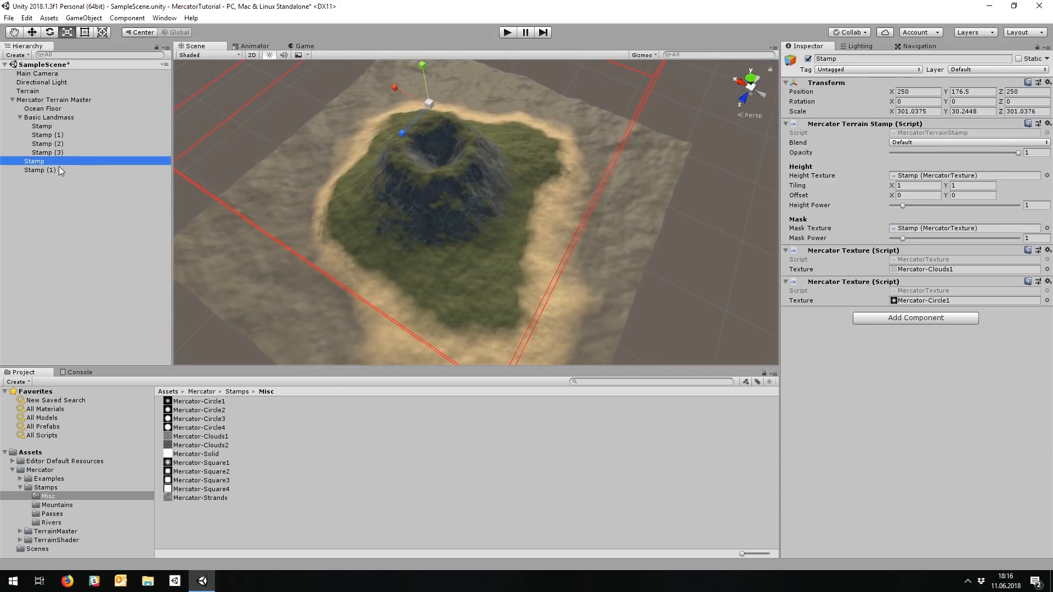
left_click(62, 154)
left_click_drag(426, 277, 326, 208, "alt")
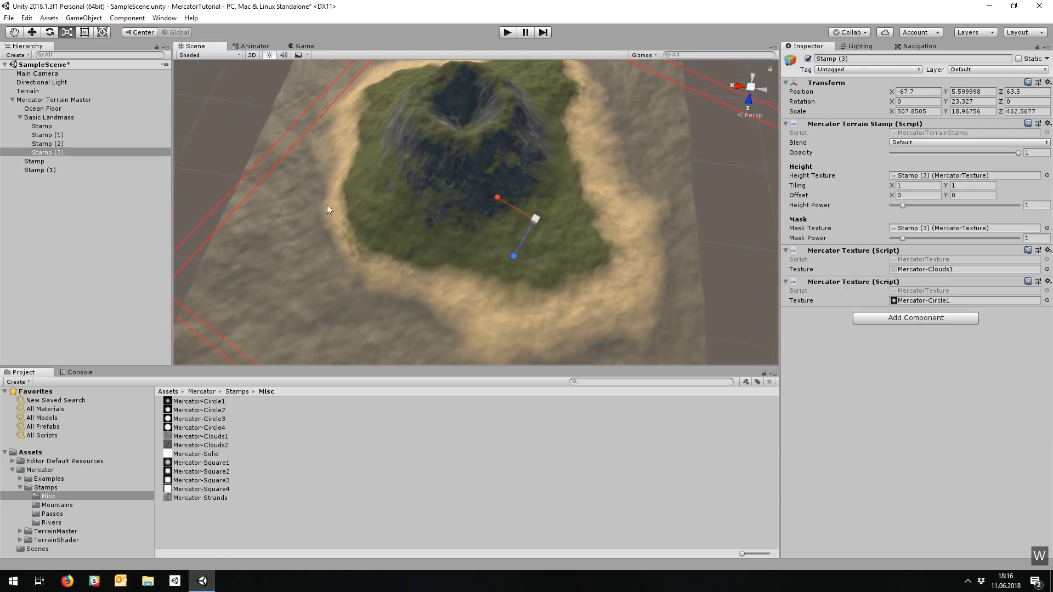
left_click(54, 126)
key("Down")
key("Down")
key("Down")
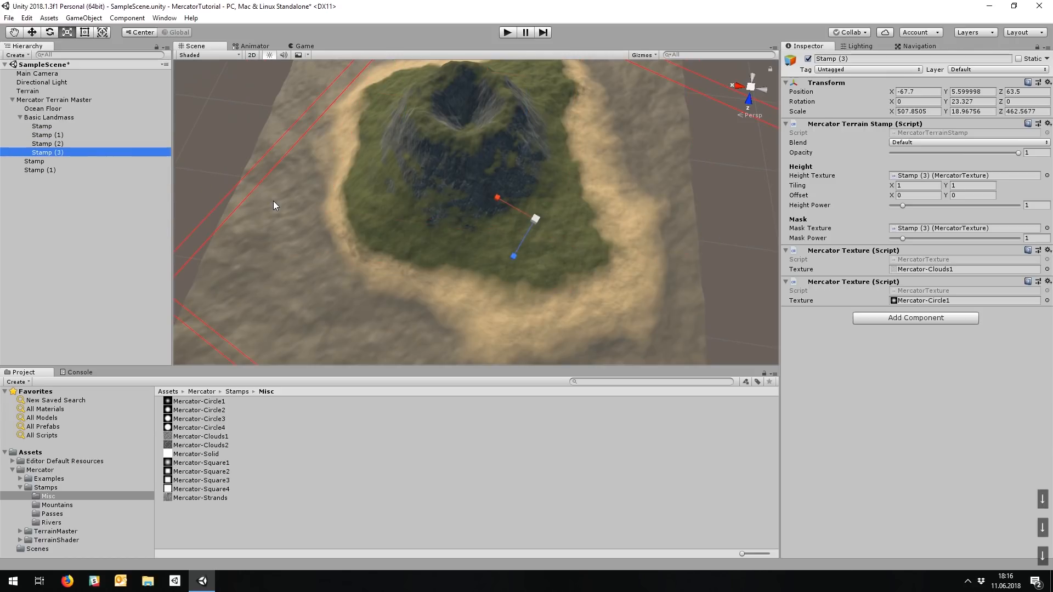
key("Up")
key("Up")
key("Up")
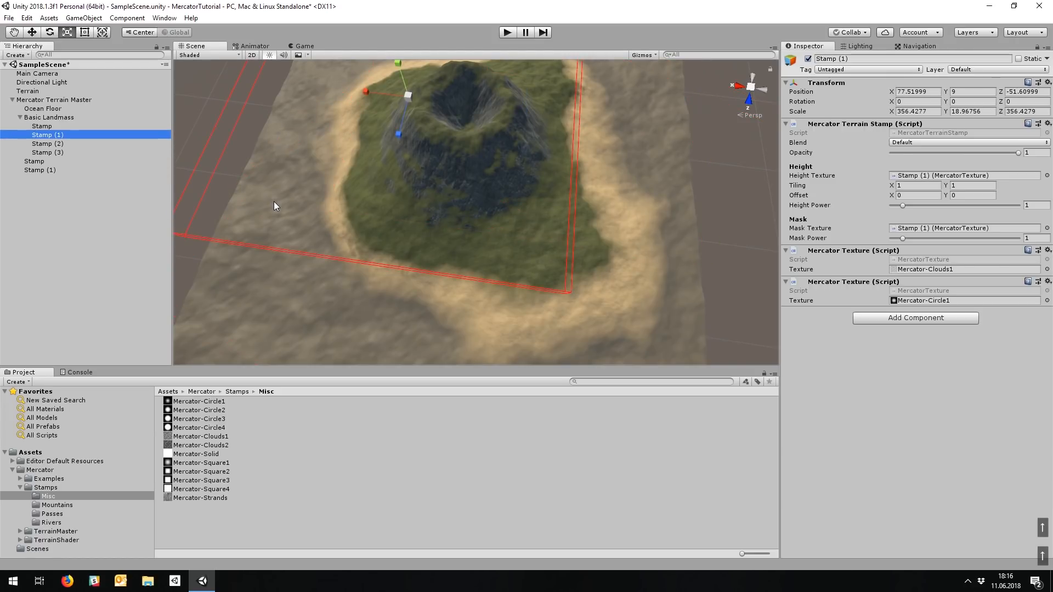
key("w")
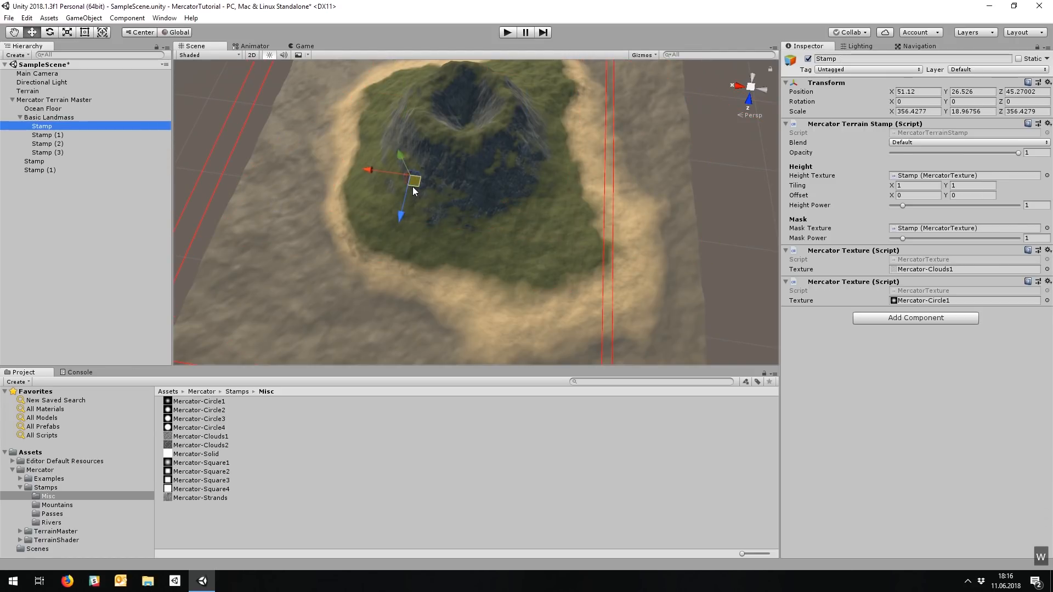
left_click_drag(417, 183, 367, 166)
key("r")
Rename the large mountain stamp as Volcano
left_click(55, 162)
key("F2")
key("F2")
type("Volc")
key("BackSpace")
type("lcano")
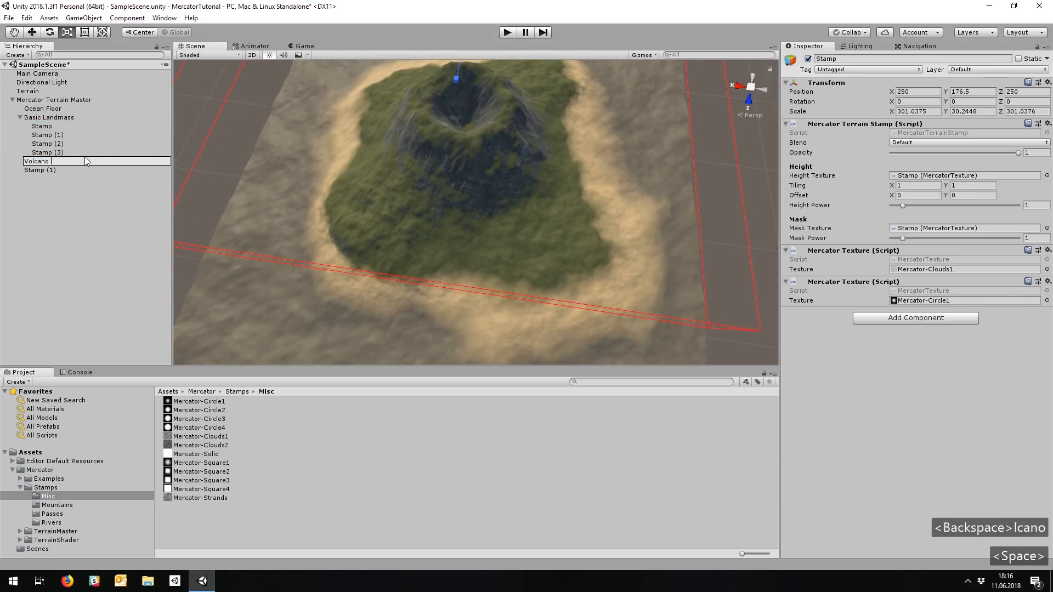
key("BackSpace")
key("Return")
Rename the crater stamp, Stamp (1) below Volcano, as Volcano Hole
key("Down")
key("F2")
type("Vocl")
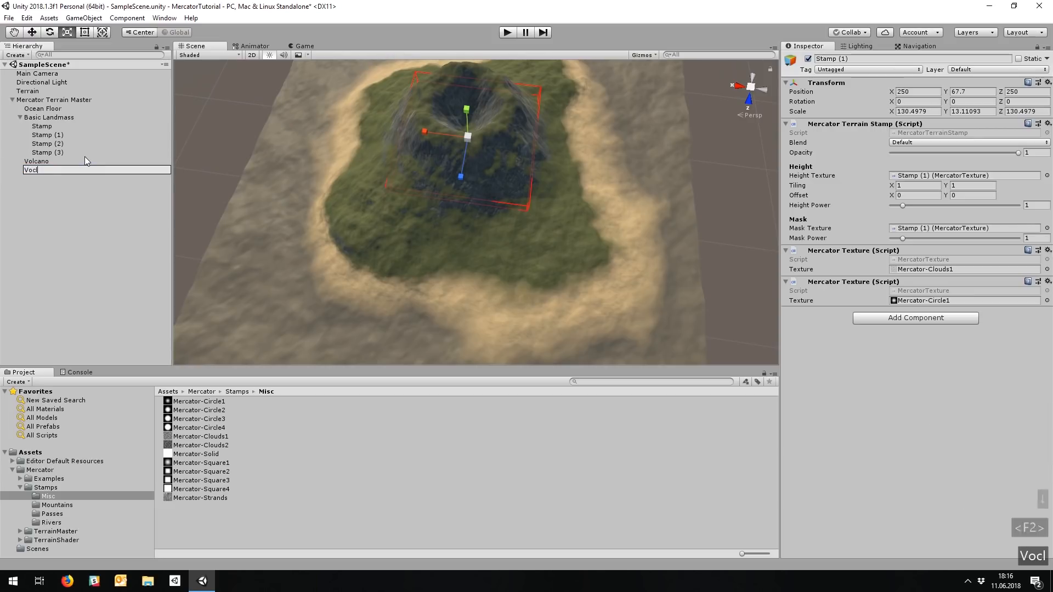
key("BackSpace")
key("BackSpace")
type("lcano ")
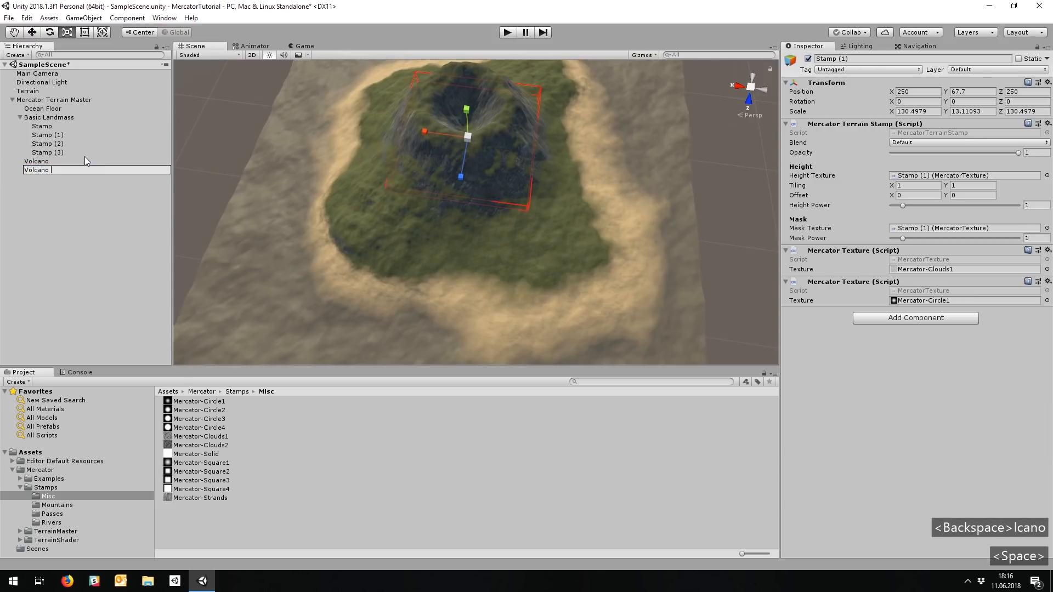
type("Hole")
key("Return")
Examine the volcano, its crater and the surrounding island from several viewpoints
right_click_drag(445, 157, 493, 144)
key("q")
key("w")
key("d")
left_click(535, 181)
key("q")
key("w")
key("d")
right_click_drag(536, 181, 609, 215)
key("a")
key("a")
right_click_drag(1046, 560, 399, 160)
key("s")
key("q")
key("s")
key("e")
key("s")
key("w")
key("q")
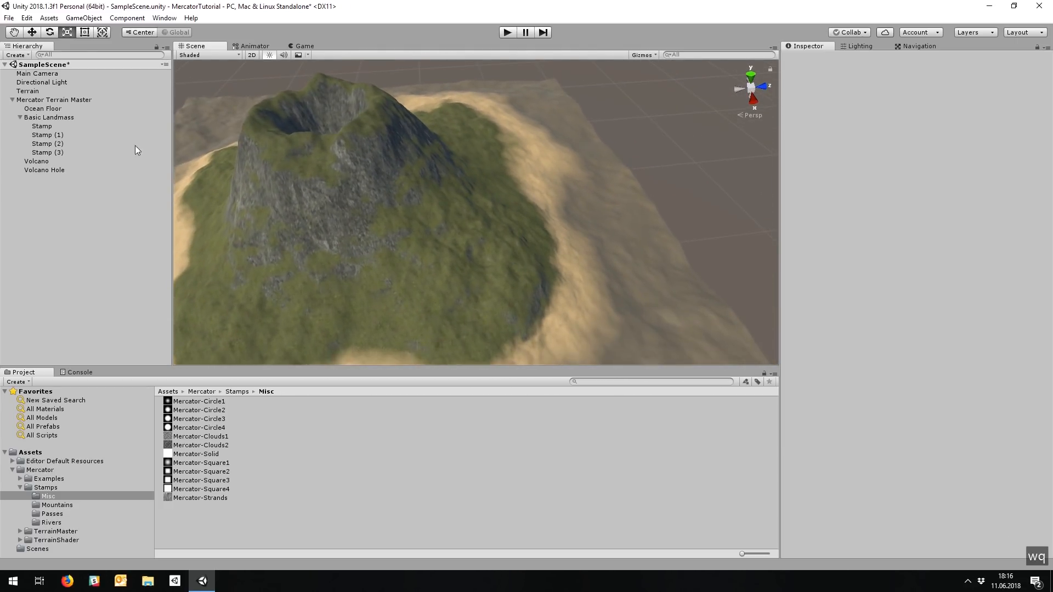
Create another stamp under the Mercator Terrain Master and assign Mercator-Sonoma1 as its height texture
left_click(20, 117)
left_click(53, 100)
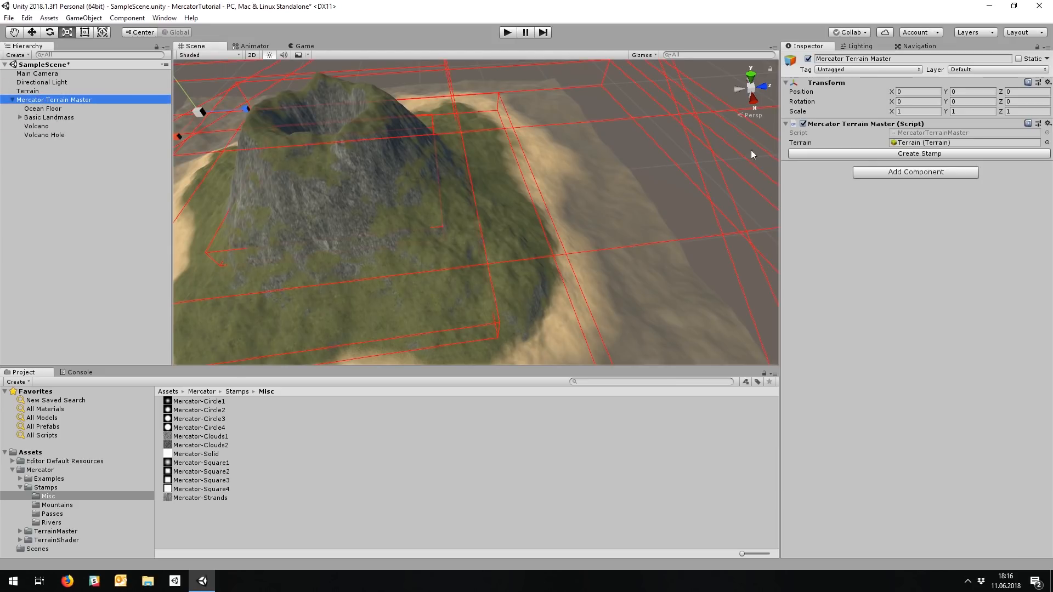
left_click(800, 155)
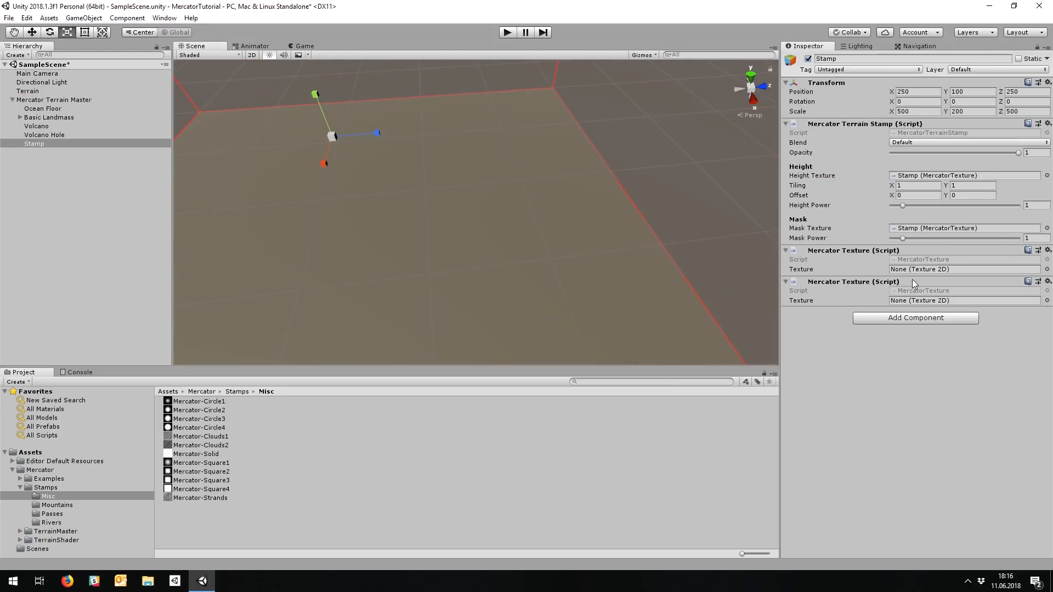
left_click(1046, 269)
type("sonoma")
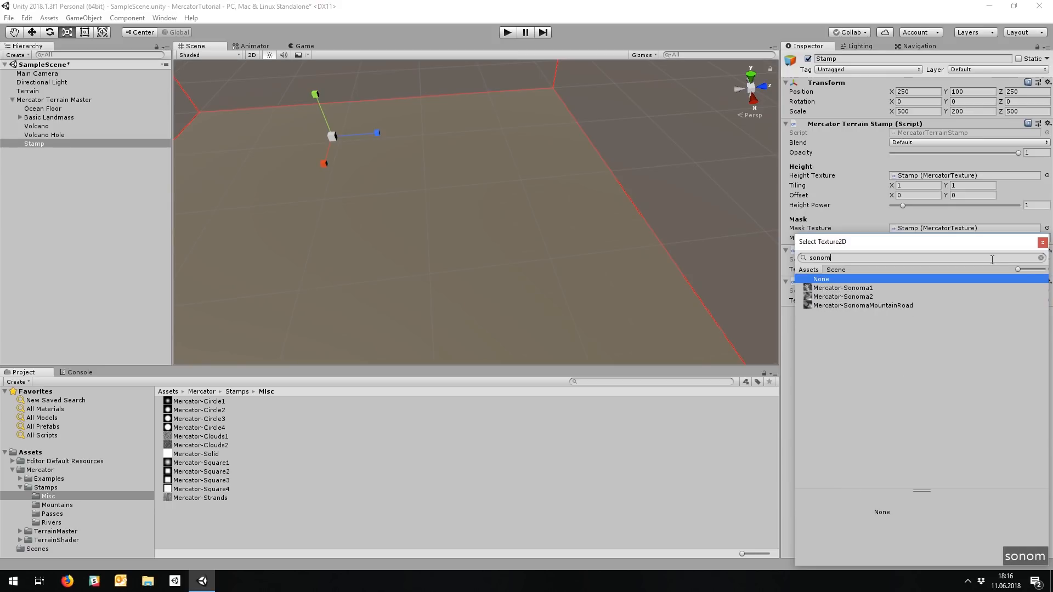
left_click(871, 289)
Scale the Sonoma stamp to about 211.1, -28, 211.1
right_click_drag(544, 204, 495, 192)
key("s")
key("shift+s")
left_click_drag(445, 137, 420, 176)
key("r")
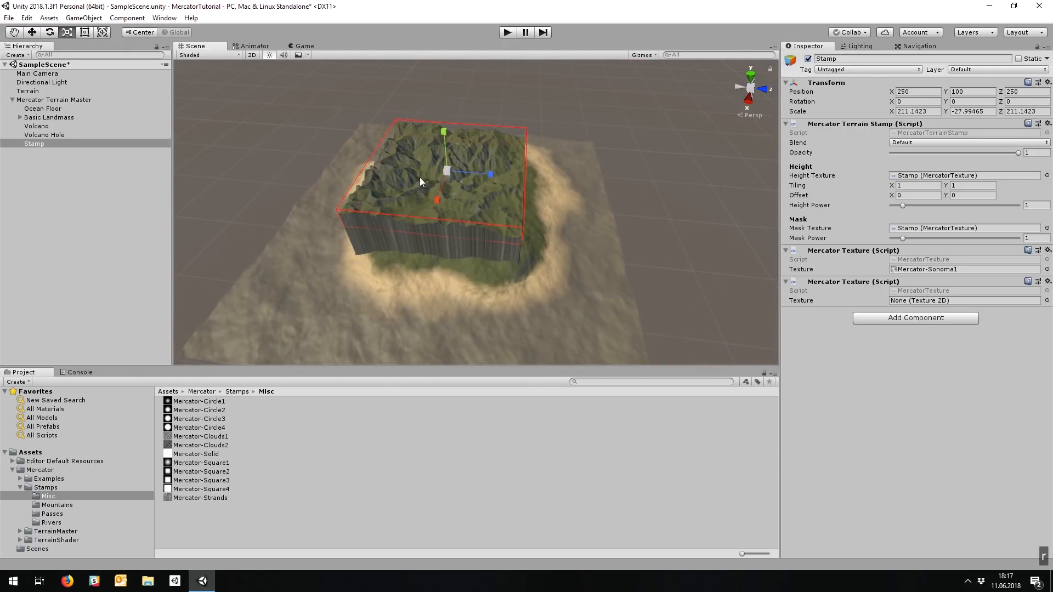
Assign Mercator-Square1 as the Sonoma stamp's mask texture
left_click(1047, 301)
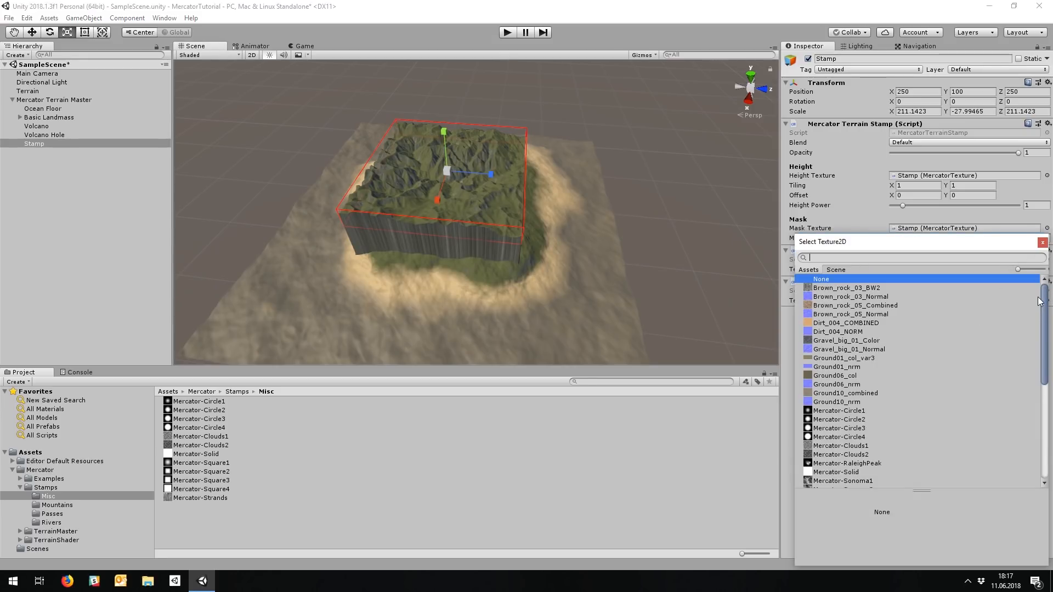
type("mercvt")
key("BackSpace")
key("BackSpace")
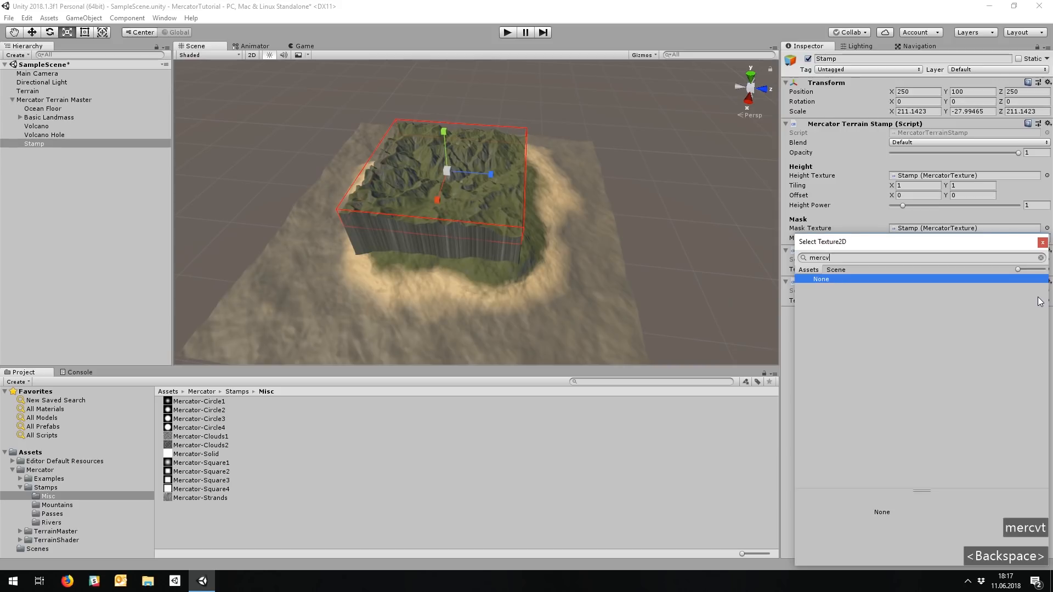
type("ator")
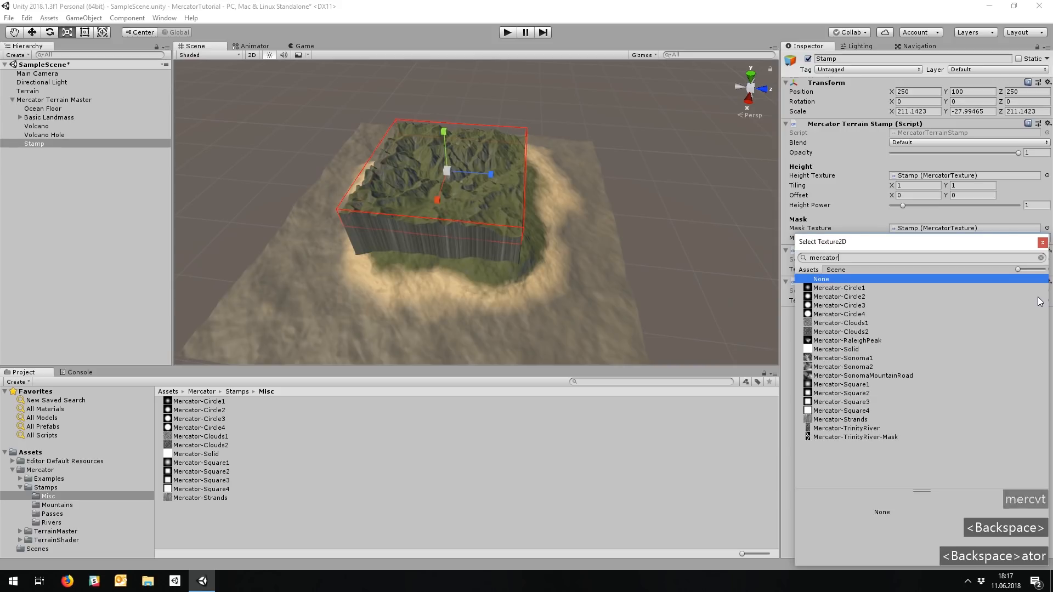
left_click(836, 385)
Move the Sonoma stamp to about 310.8, 100, 319.9 and rotate it to about -40.2 degrees around Y
key("w")
mouse_move(449, 179)
left_mouse_down()
mouse_move(498, 216)
mouse_move(557, 228)
mouse_move(573, 198)
mouse_move(568, 219)
mouse_move(459, 173)
left_mouse_up()
key("e")
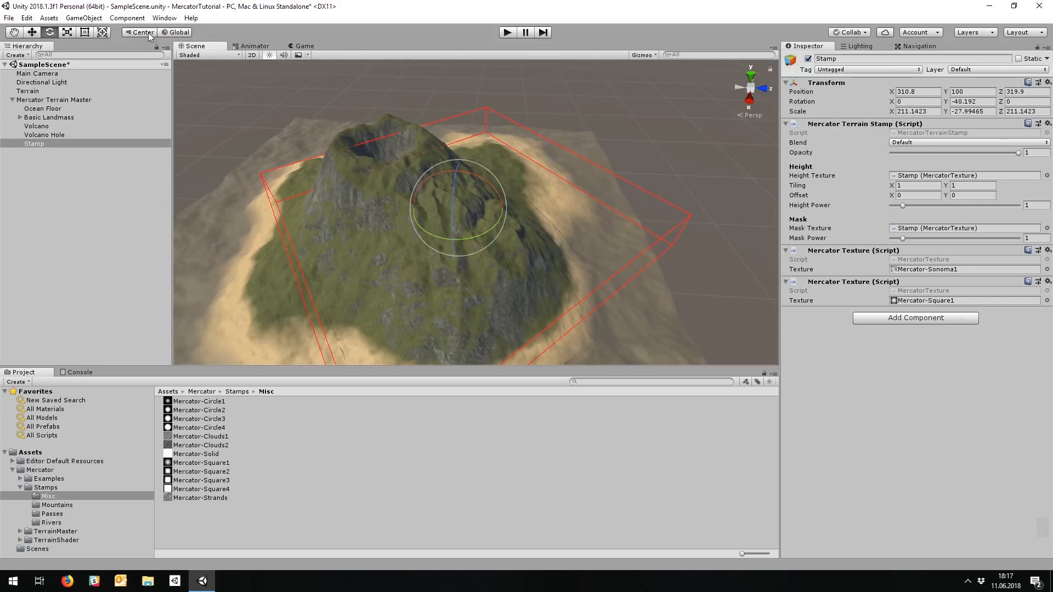
Using local orientation, tilt the Sonoma stamp to about -20.7 degrees around Z, with Y scale about -43.4 and position 315.6, 83, 324
left_click(175, 35)
left_click_drag(475, 192, 498, 221)
key("r")
left_click_drag(468, 182, 471, 212)
key("w")
Fly around the island to examine the ridges on the volcano's slope and the grass and beach areas
key("w")
key("q")
key("d")
right_click_drag(471, 213, 507, 206)
left_click(486, 134)
key("q")
key("d")
key("w")
right_click_drag(486, 135, 811, 183)
key("w")
key("q")
key("w")
key("d")
key("q")
key("e")
key("a")
key("s")
key("w")
key("q")
key("d")
key("a")
key("w")
key("e")
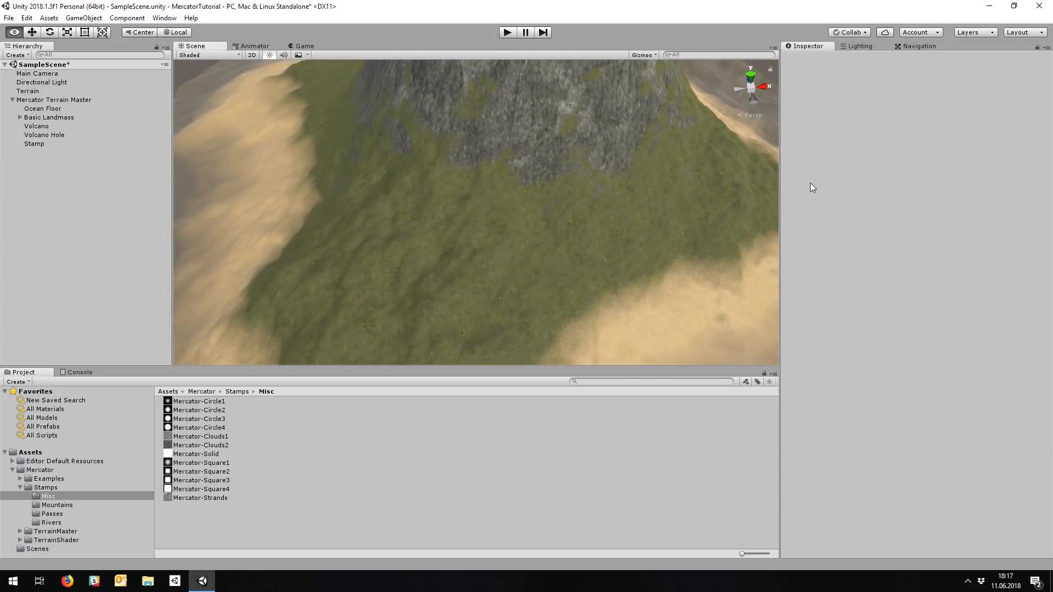
Rename the ridge stamp in the scene as Sonoma Ridges
left_click(107, 143)
key("F2")
type("Sonomas")
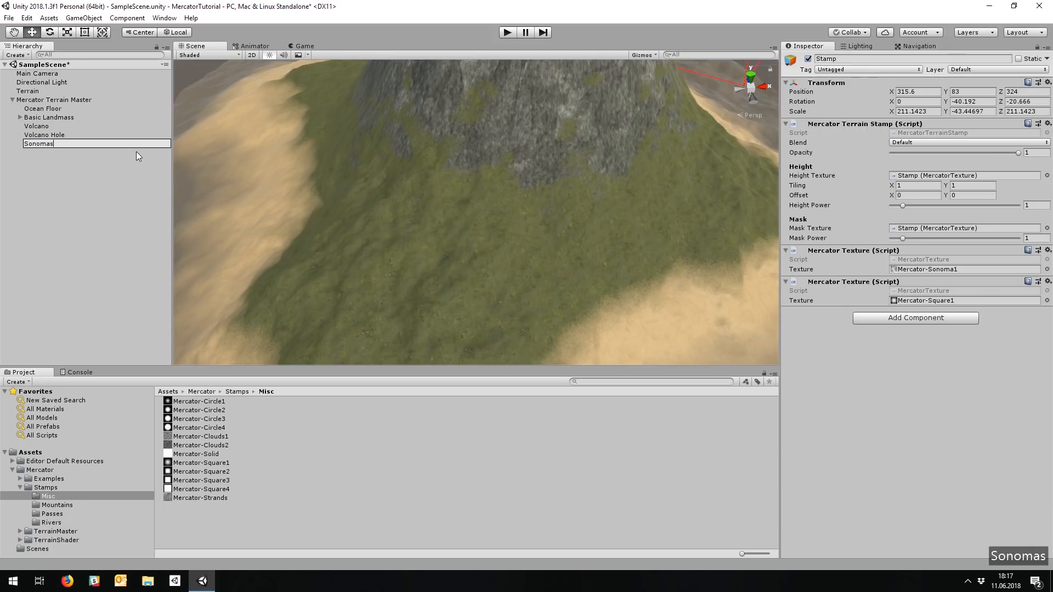
key("shift+Home")
key("End")
key("BackSpace")
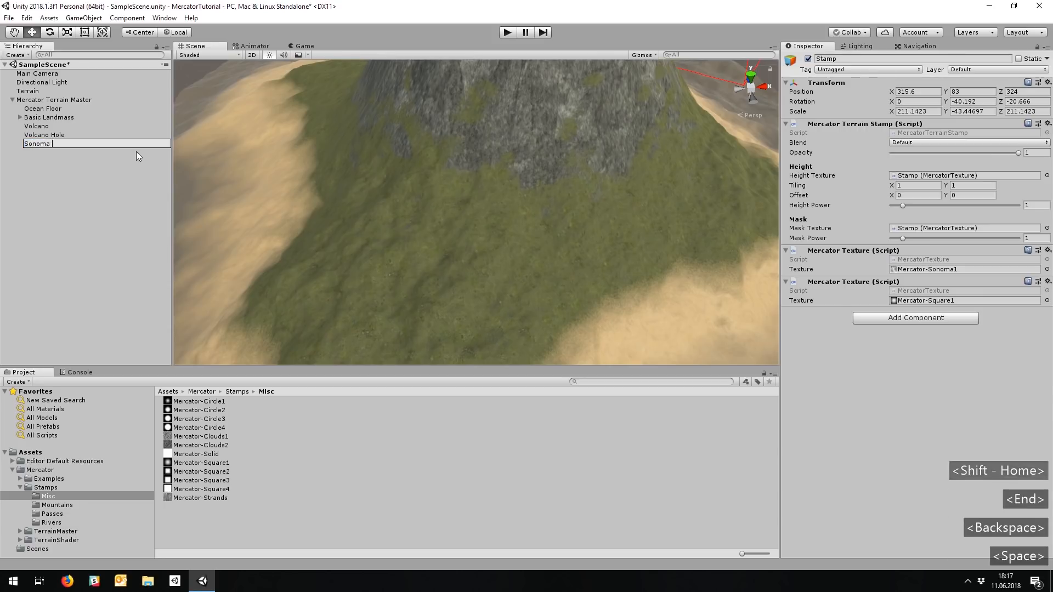
type("Ridges")
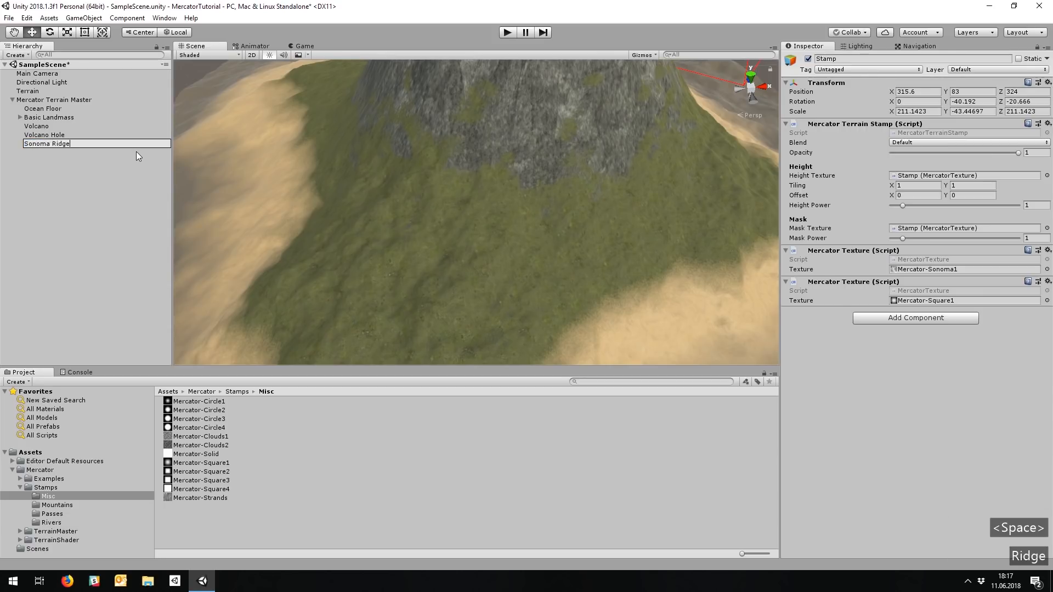
key("Return")
Fly around the volcano's foot to examine the ridges and grassy slopes at close range
key("s")
right_click_drag(515, 183, 584, 199)
key("shift+e")
key("shift+a")
key("shift+s")
key("d")
key("q")
key("w")
key("a")
key("w")
key("e")
left_click(465, 165)
key("e")
key("d")
key("d")
key("w")
key("d")
key("q")
key("q")
key("w")
key("e")
key("d")
key("a")
key("s")
key("e")
key("w")
key("q")
key("w")
key("q")
key("w")
key("e")
key("e")
key("s")
key("a")
key("e")
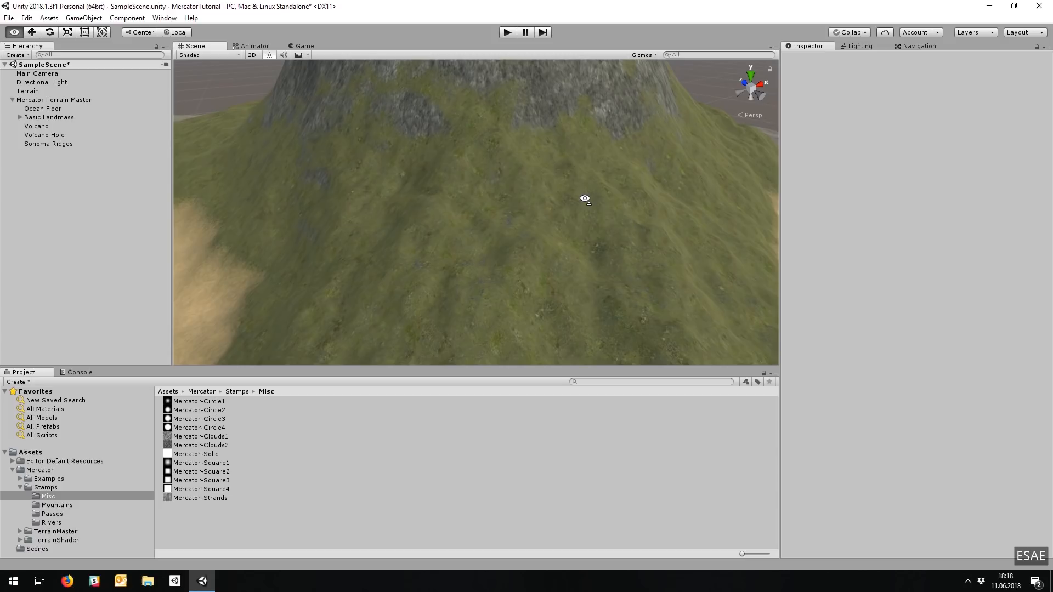
Create a stamp on the volcano's grassy slope at about 205.7, 65.3, 164.1, rotated about 35 degrees around Y and scaled to about 60.7, 24.3, 60.7
left_click(67, 100)
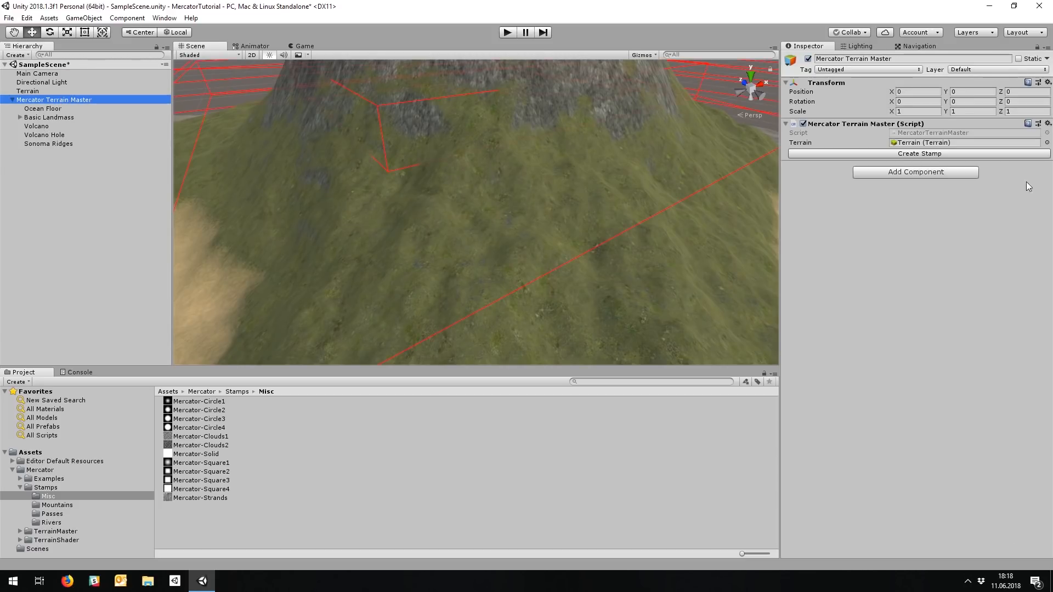
left_click(926, 156)
key("r")
right_click_drag(528, 176, 474, 106)
key("s")
key("shift+e")
left_click_drag(452, 105, 540, 264)
key("w")
right_click_drag(540, 264, 545, 315)
key("s")
key("d")
left_click_drag(460, 143, 413, 192)
key("e")
key("r")
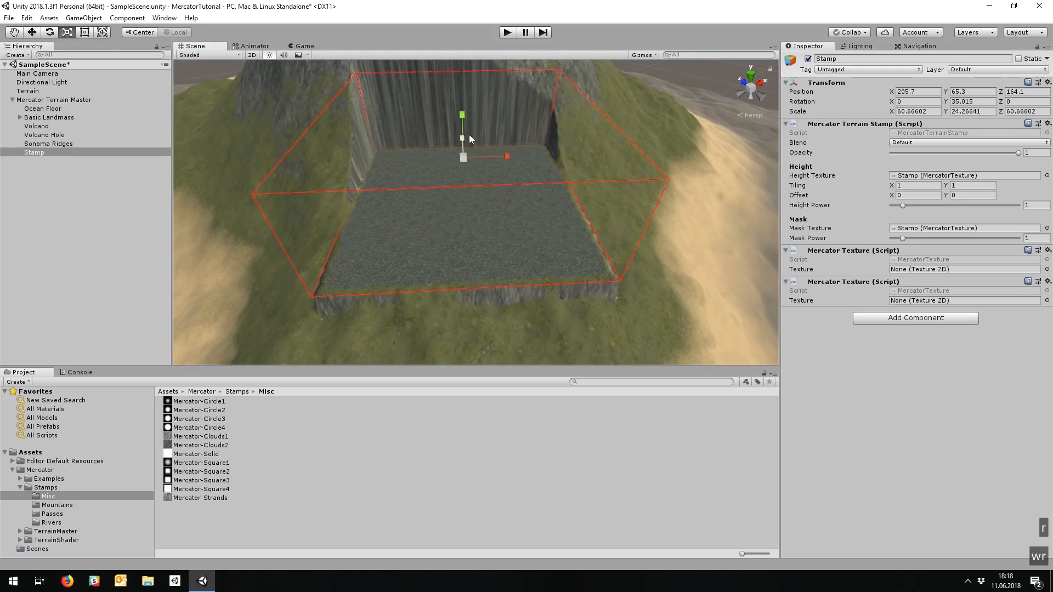
Narrow the new stamp to a Z scale of about 39.7 and flatten it with a Y scale of 0
key("d")
right_click_drag(464, 146, 406, 140)
left_click_drag(470, 135, 446, 112)
key("w")
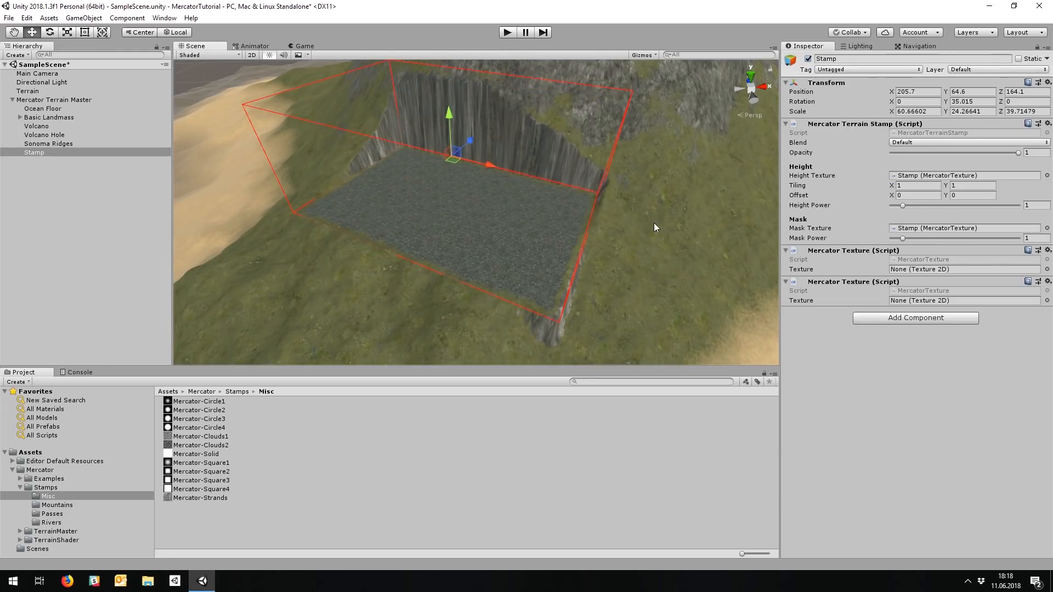
left_click(1047, 301)
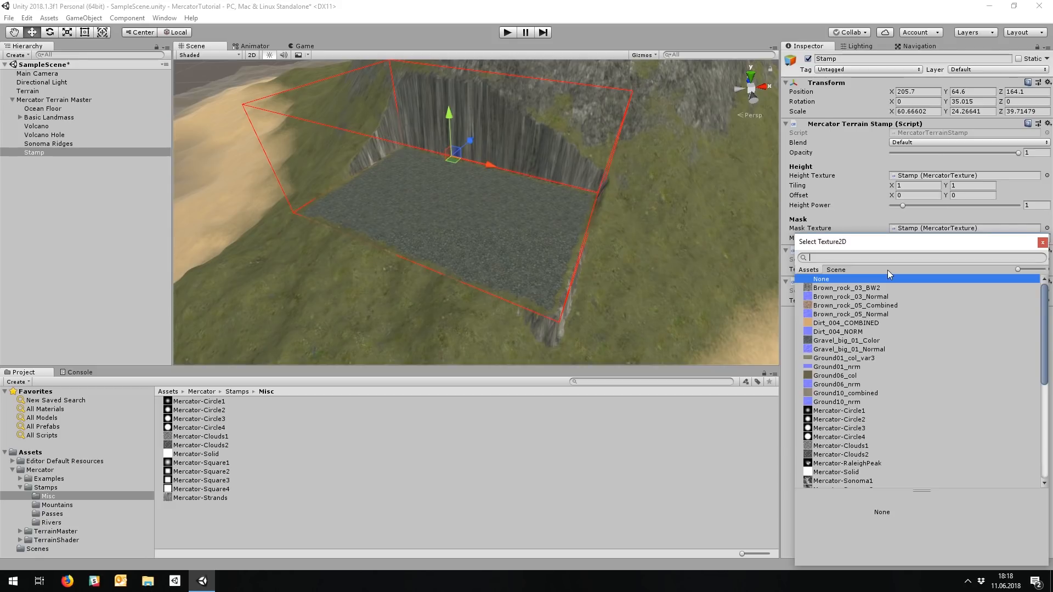
key("Escape")
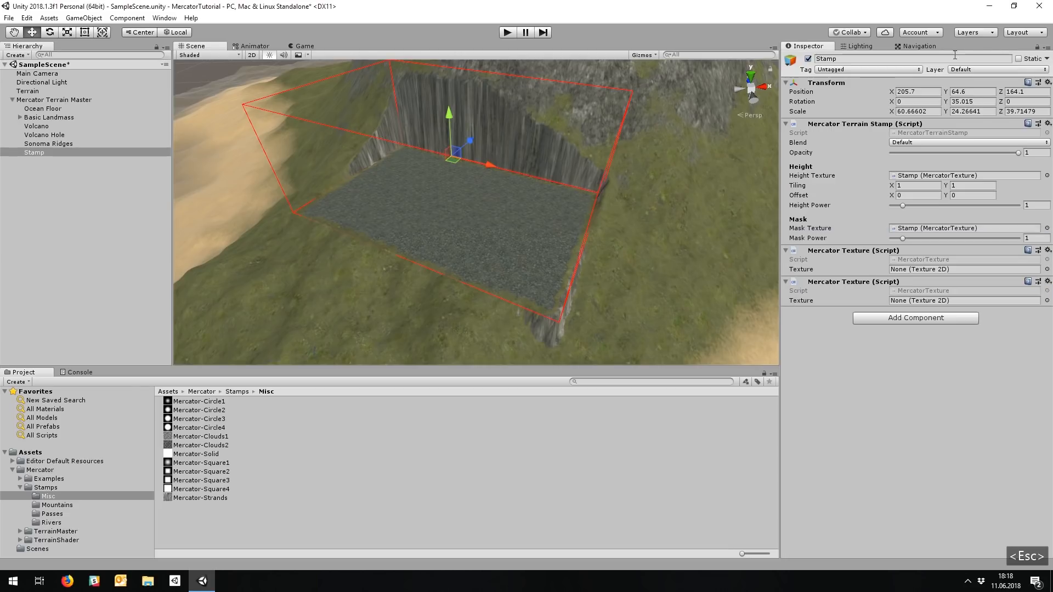
type("0")
key("Return")
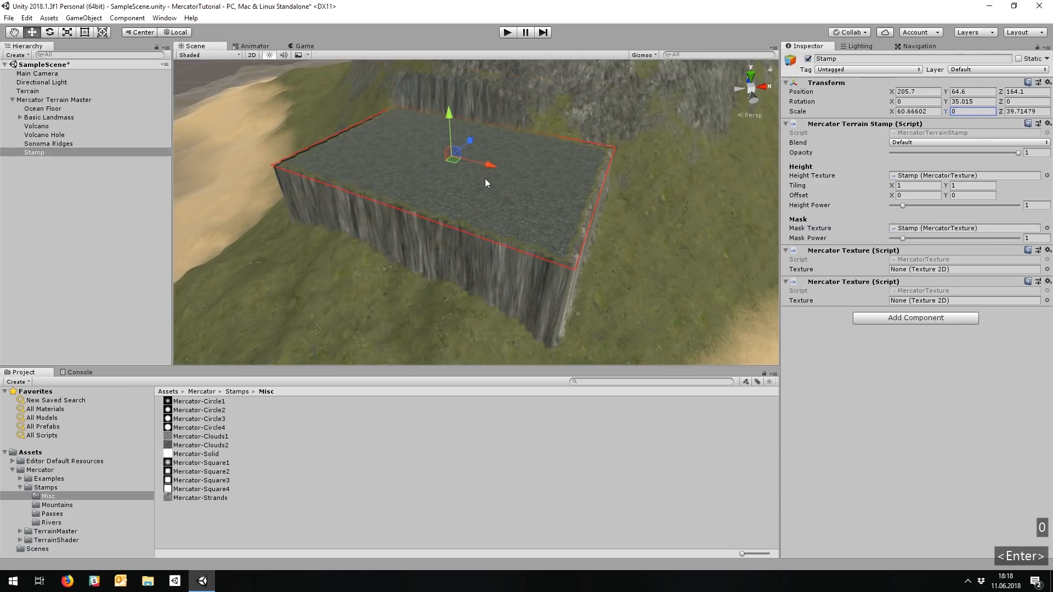
Lower the flat stamp to about 205.7, 53.8, 164 and tilt it to about -10.1 degrees around X
key("w")
left_click_drag(475, 130, 467, 158)
key("e")
key("w")
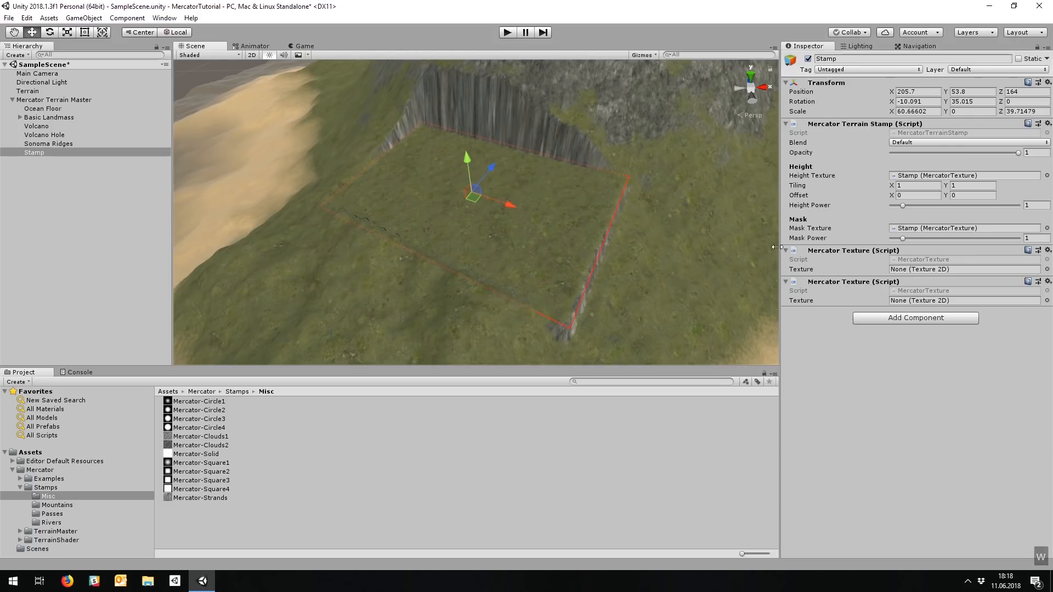
Try Mercator-Square1 as the flat stamp's mask texture
left_click(1045, 301)
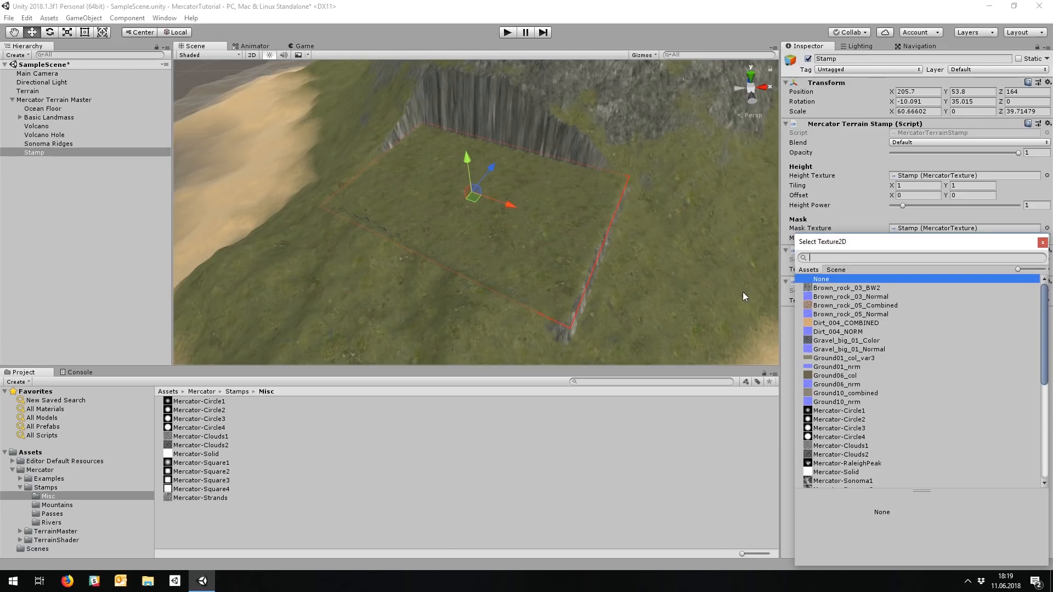
type("merc")
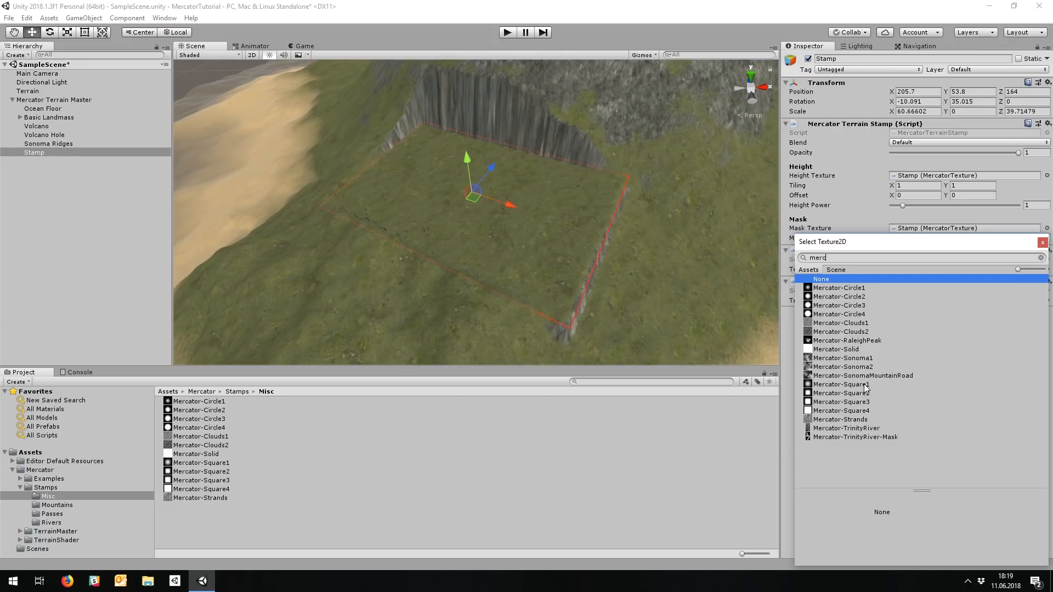
left_click(864, 384)
Toggle the flat stamp off and on to compare, then enlarge it to about 75.4 by 49.4 at about 206.4, 53.9, 164.4
left_click_drag(528, 196, 424, 209, "alt")
left_click(808, 60)
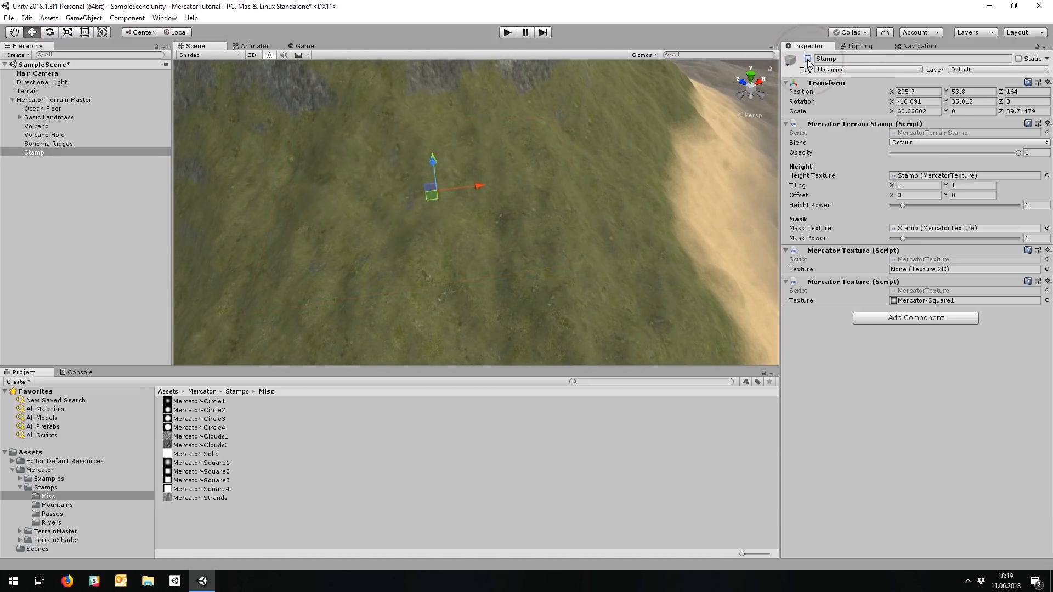
left_click(807, 59)
key("r")
mouse_move(472, 203)
left_mouse_down()
mouse_move(486, 202)
mouse_move(472, 205)
left_mouse_up()
key("w")
Try Mercator-Square4 as the mask while raising the stamp to a Y position of about 55.1, then assign Mercator-Square2 as the mask texture
left_click(1046, 301)
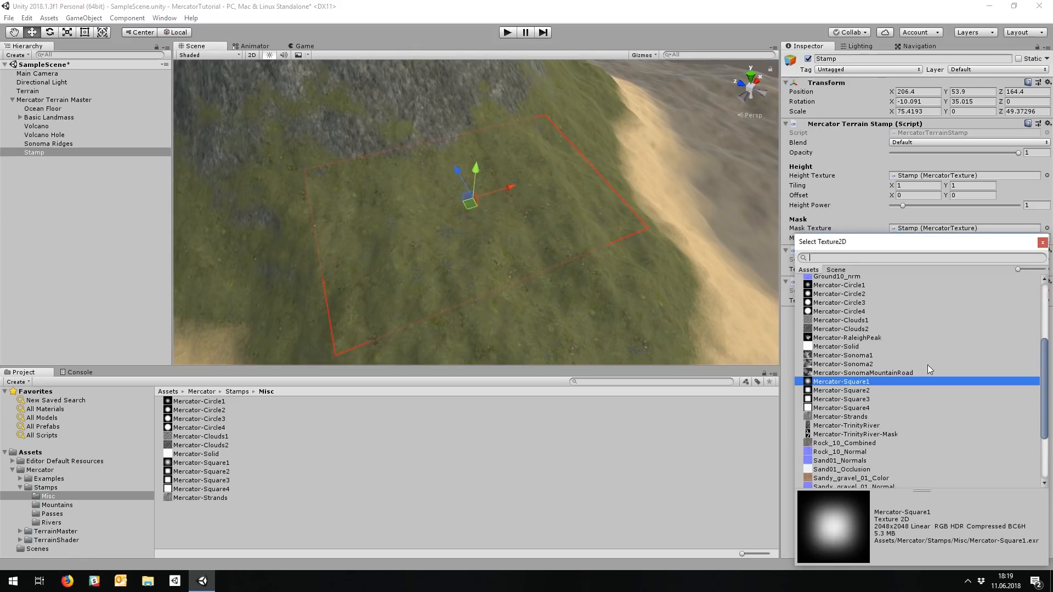
key("Down")
key("Down")
key("Down")
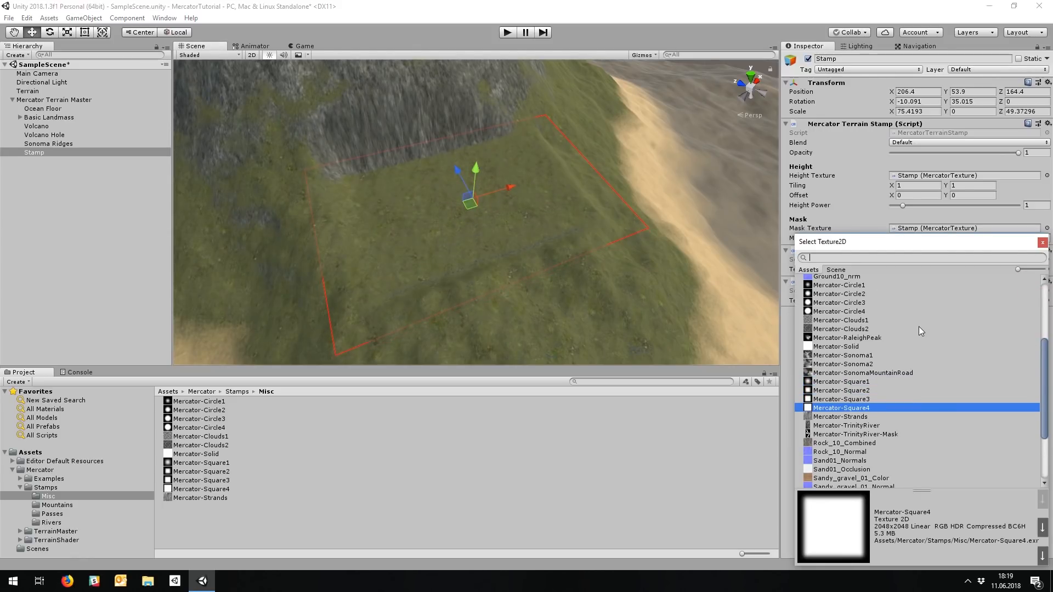
left_click_drag(478, 162, 479, 165)
left_click(1047, 300)
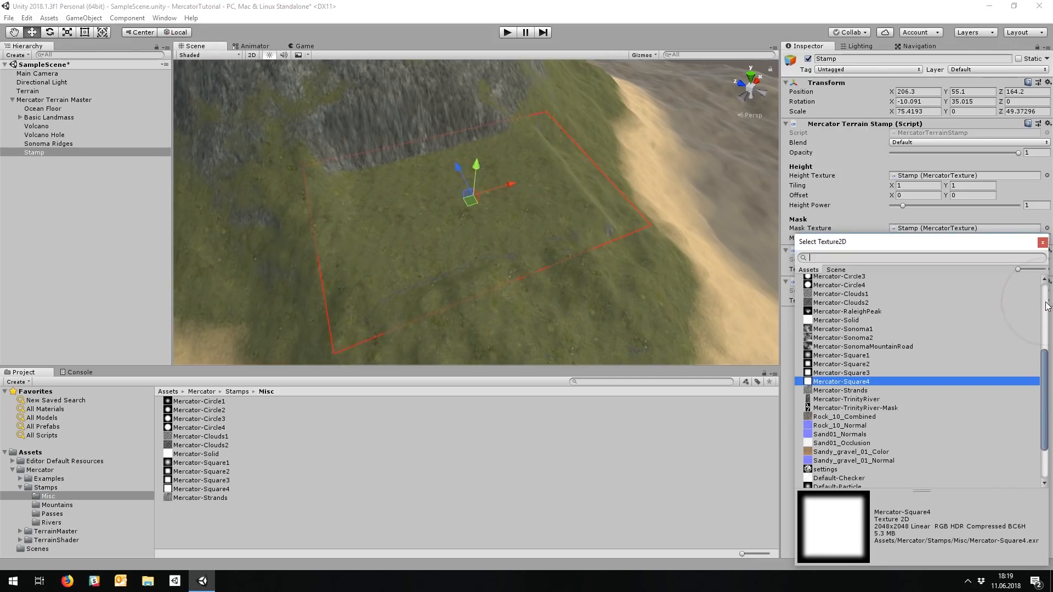
key("Up")
key("Up")
key("Return")
Shift the flat stamp to about 204.9, 55.5, 162.2 and tilt it to about -2.6 degrees around X
left_click_drag(573, 256, 260, 240, "alt")
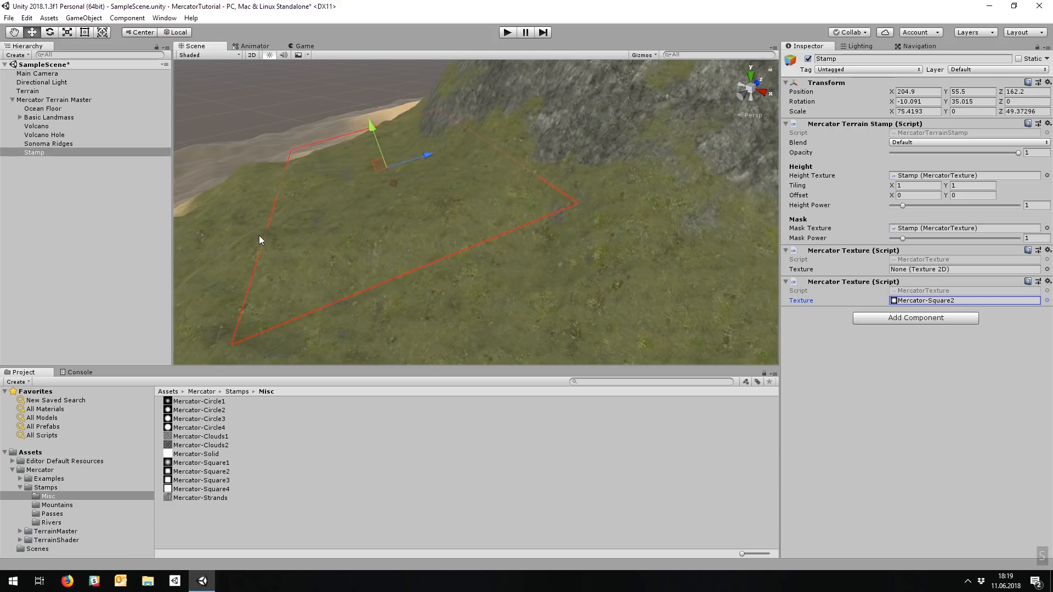
key("e")
left_click_drag(360, 133, 369, 126)
Duplicate the flat stamp and shrink the copy on the slope
left_click_drag(394, 220, 629, 221, "alt")
right_click_drag(629, 221, 469, 225)
key("a")
key("s")
key("w")
key("q")
key("d")
key("w")
key("a")
key("e")
key("w")
key("w")
key("a")
key("s")
key("q")
key("ctrl+d")
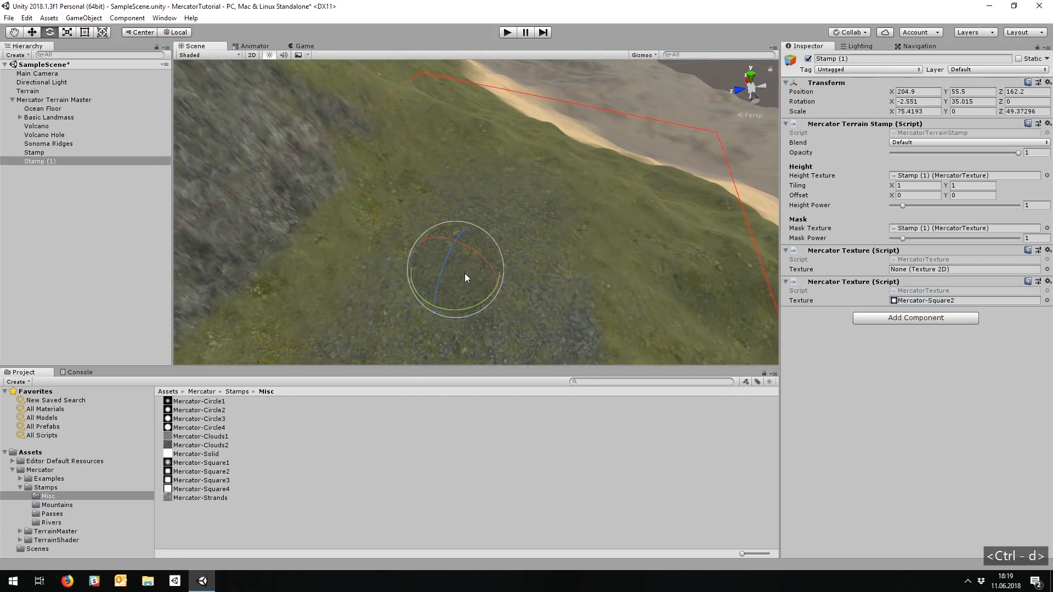
key("r")
left_click_drag(458, 268, 419, 279)
Place the small copy at about 216.2, 54.3, 154.3, tilted to about -6.9 degrees around Z, with scale about 30, 0, 12.8
key("w")
left_click_drag(484, 239, 531, 174)
key("e")
right_click_drag(531, 173, 446, 328)
key("q")
key("w")
right_click_drag(521, 113, 423, 170)
key("q")
key("s")
key("q")
key("d")
key("s")
key("e")
key("q")
key("w")
key("ctrl+z")
key("d")
left_click_drag(455, 171, 336, 158)
key("e")
key("w")
key("d")
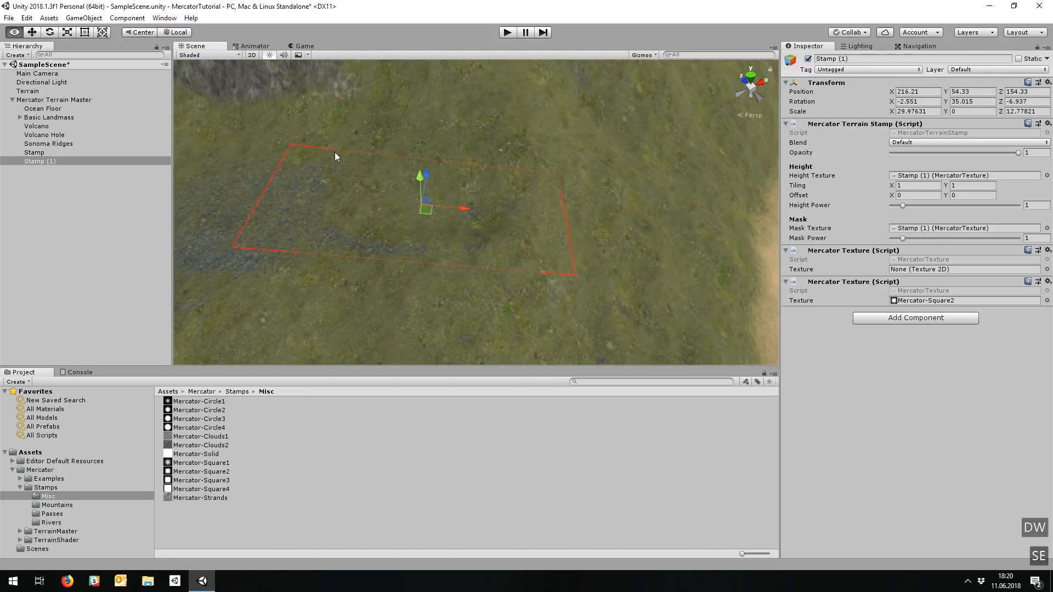
Duplicate the small stamp, shift the copy along its X axis to extend the flattened strip, and rotate it slightly
key("ctrl+d")
left_click_drag(463, 210, 547, 204)
key("e")
left_click_drag(482, 252, 524, 246)
Duplicate the rotated small stamp and move the copy further along its X axis across the slope
key("ctrl+d")
key("w")
left_click_drag(548, 211, 651, 219)
Duplicate the last small stamp, move the copy down the slope to about 237.4, 51.5, 142.7, and adjust its rotation
key("ctrl+d")
right_click_drag(654, 219, 680, 178)
key("w")
key("shift+d")
key("shift+q")
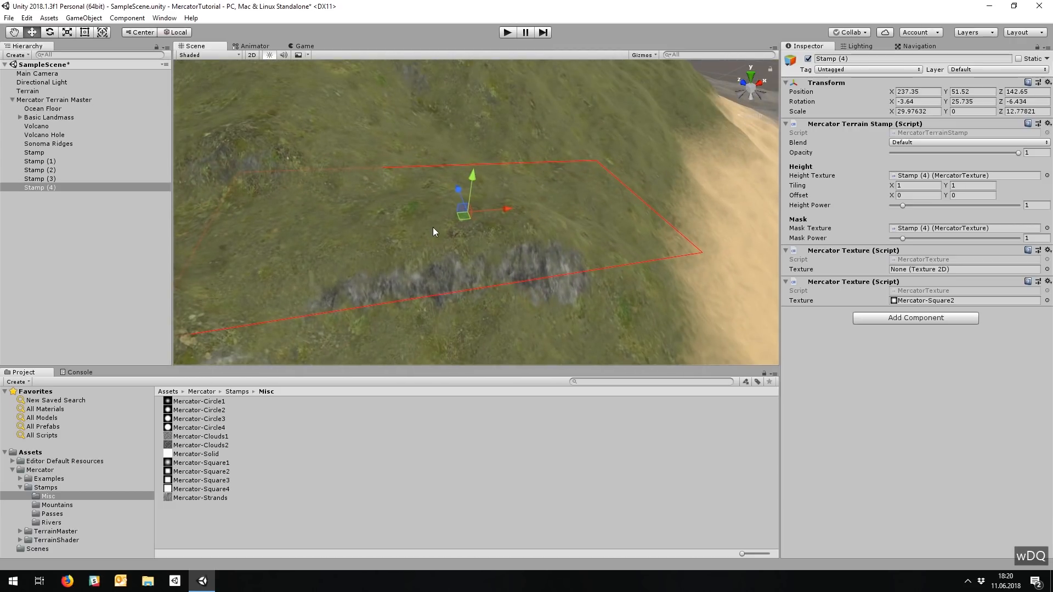
key("e")
left_click_drag(465, 230, 499, 186)
Duplicate the small stamp again and shift the copy slightly down the slope to about 238.9, 49.9, 141.7
key("ctrl+d")
key("w")
key("e")
key("w")
left_click_drag(527, 224, 535, 226)
left_click_drag(503, 187, 502, 193)
Duplicate the stamp once more, move the copy along the strip towards the beach, and lower it onto the slope
key("ctrl+d")
left_click_drag(536, 229, 694, 228)
left_click_drag(651, 200, 616, 231)
key("e")
right_click_drag(655, 248, 473, 189)
key("d")
key("w")
left_click_drag(487, 182, 487, 198)
Select the second-to-last small stamp, Stamp (5), and adjust its height on the slope
key("d")
key("w")
right_click_drag(488, 198, 380, 195)
key("s")
key("q")
key("d")
key("q")
key("d")
double_click(43, 197)
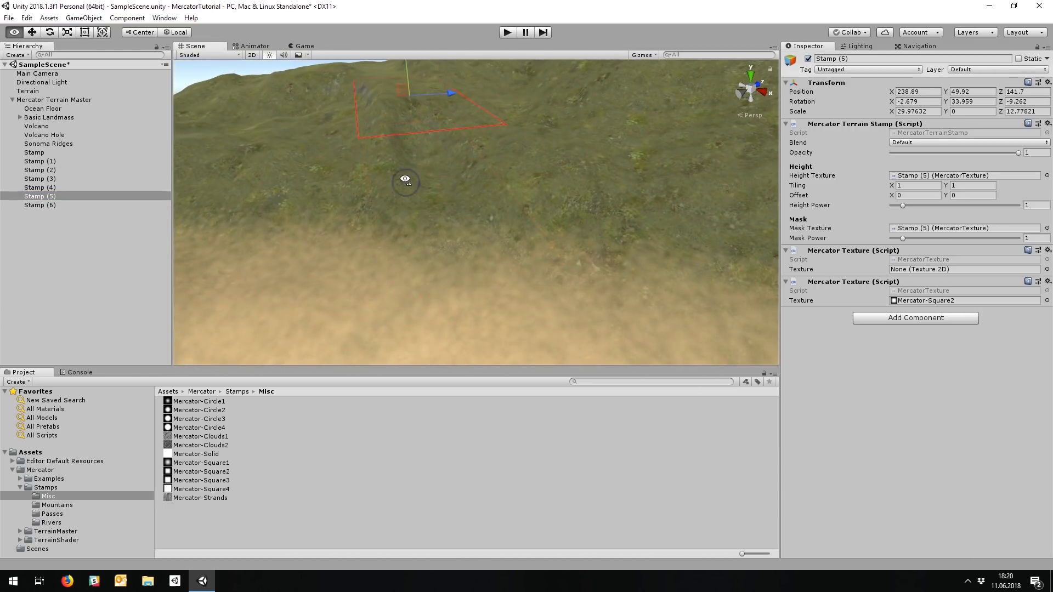
key("e")
left_click_drag(417, 160, 417, 129)
key("w")
key("e")
mouse_move(417, 129)
right_mouse_down()
mouse_move(400, 117)
mouse_move(454, 190)
mouse_move(431, 217)
mouse_move(360, 120)
mouse_move(430, 98)
mouse_move(409, 132)
right_mouse_up()
Duplicate one of the small stamps and place the copy within the strip at about 233, 50.5, 145
left_click(399, 117)
key("d")
key("q")
key("w")
key("q")
key("q")
key("a")
key("w")
key("w")
key("e")
left_click(39, 197)
right_click_drag(340, 204, 442, 137)
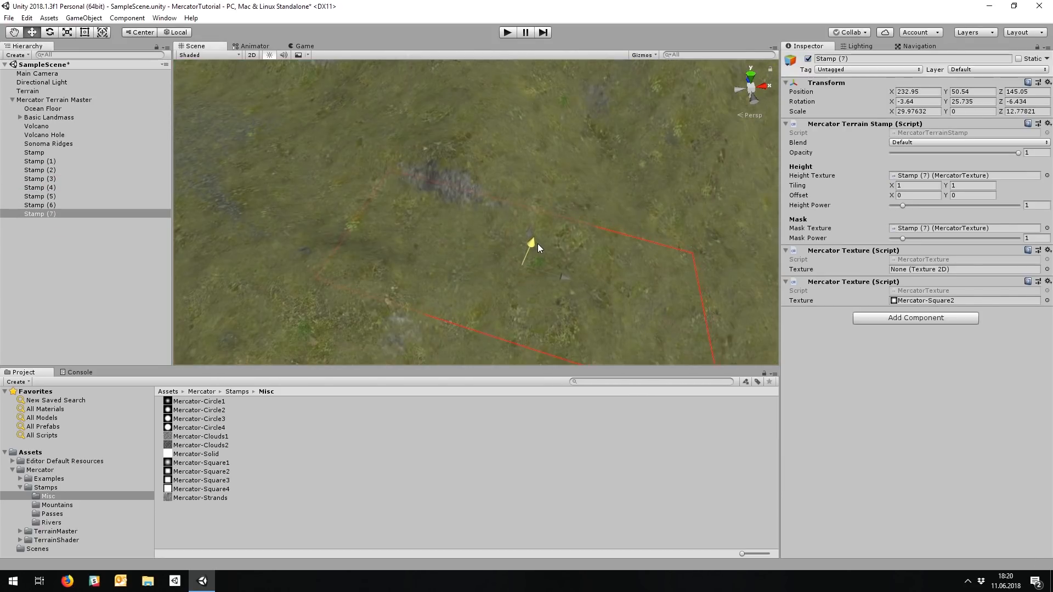
left_click_drag(537, 247, 558, 263)
Lower the small stamp slightly to even out the flattened strip along the slope
key("e")
key("d")
key("q")
key("w")
right_click_drag(558, 263, 375, 141)
key("q")
key("s")
key("d")
key("s")
key("e")
key("d")
key("s")
key("w")
key("q")
key("d")
left_click_drag(423, 122, 422, 133)
key("s")
key("a")
key("e")
right_click_drag(421, 133, 653, 266)
right_click_drag(654, 267, 710, 292)
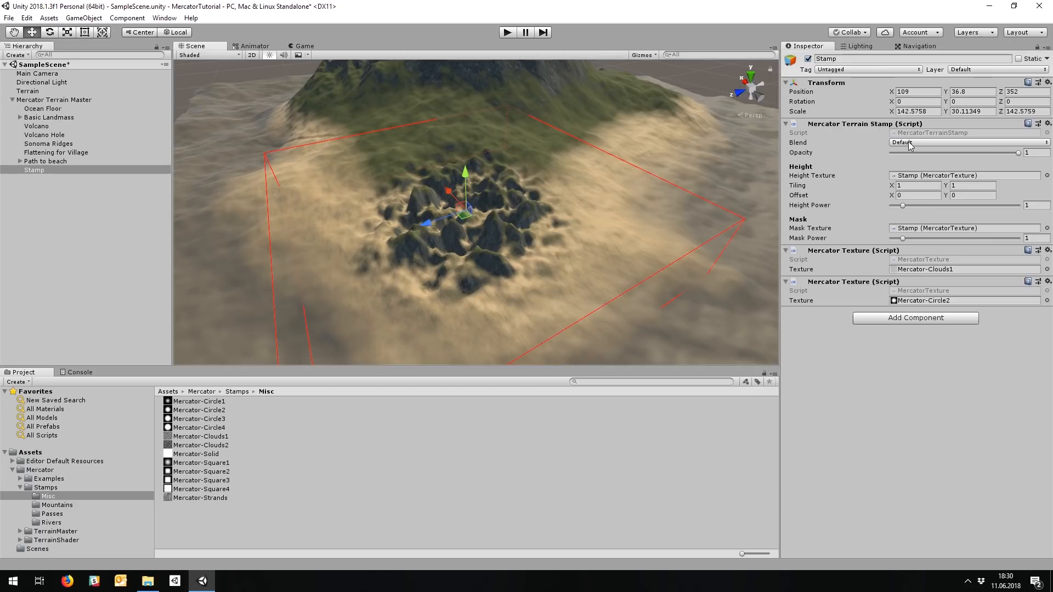
Move the Mercator-Clouds1 stamp horizontally on the beach to about X 114.5, Z 344.1
right_click_drag(501, 201, 497, 228)
key("e")
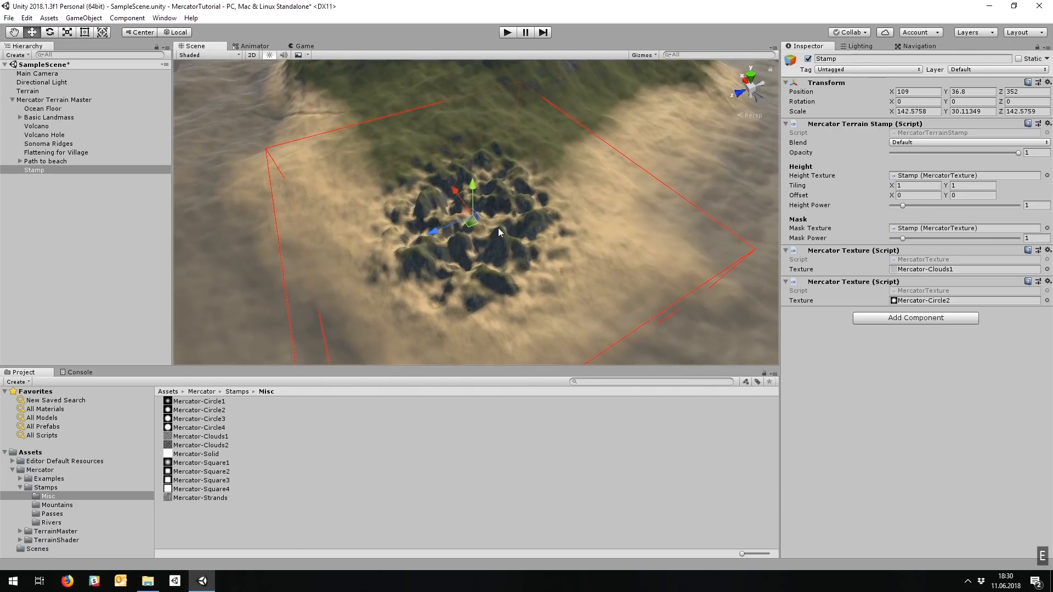
mouse_move(468, 219)
left_mouse_down()
mouse_move(449, 185)
mouse_move(474, 155)
mouse_move(469, 197)
mouse_move(479, 209)
left_mouse_up()
Set the clouds stamp's blend mode to Raise and lift it to about Y 52.6
left_click(917, 143)
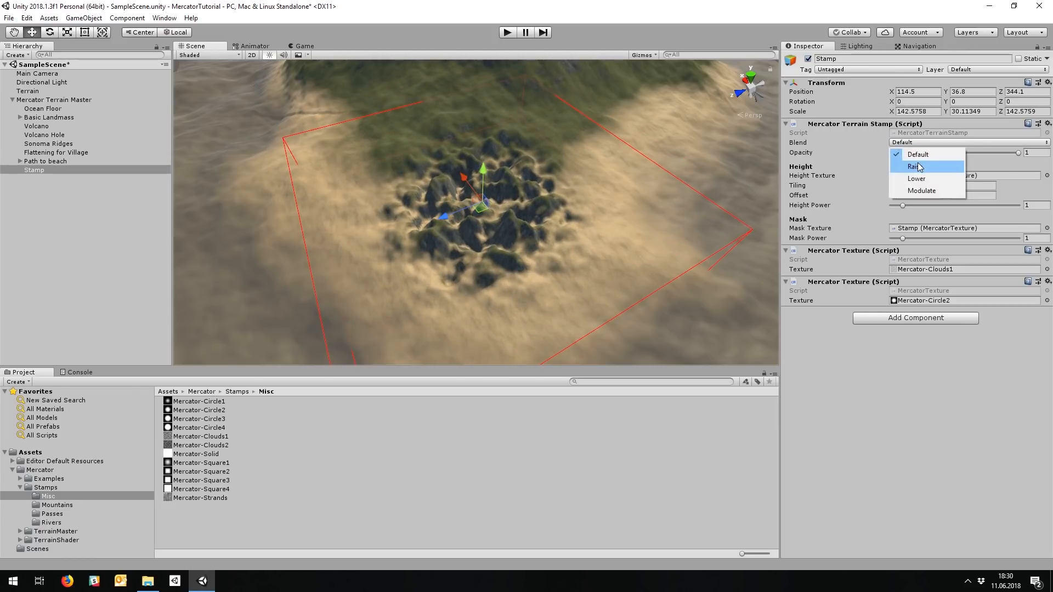
left_click(919, 167)
left_click_drag(481, 170, 487, 146)
Set the blend mode to Lower, bring the stamp down to Y 33, and enlarge it to about 375.3, 45.8, 375.3
left_click(907, 143)
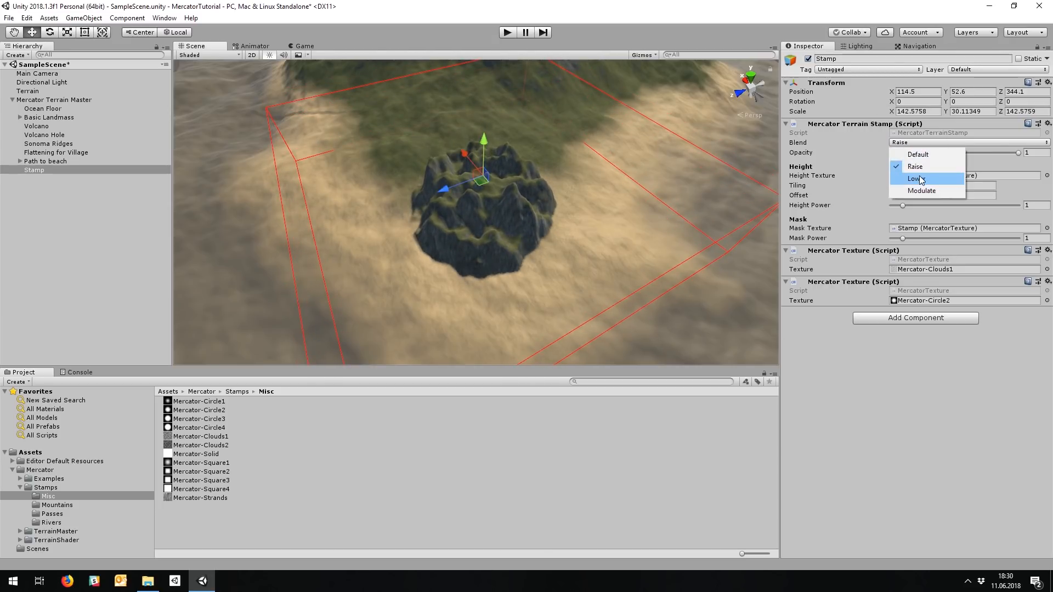
left_click(921, 179)
left_click_drag(482, 143, 485, 186)
key("r")
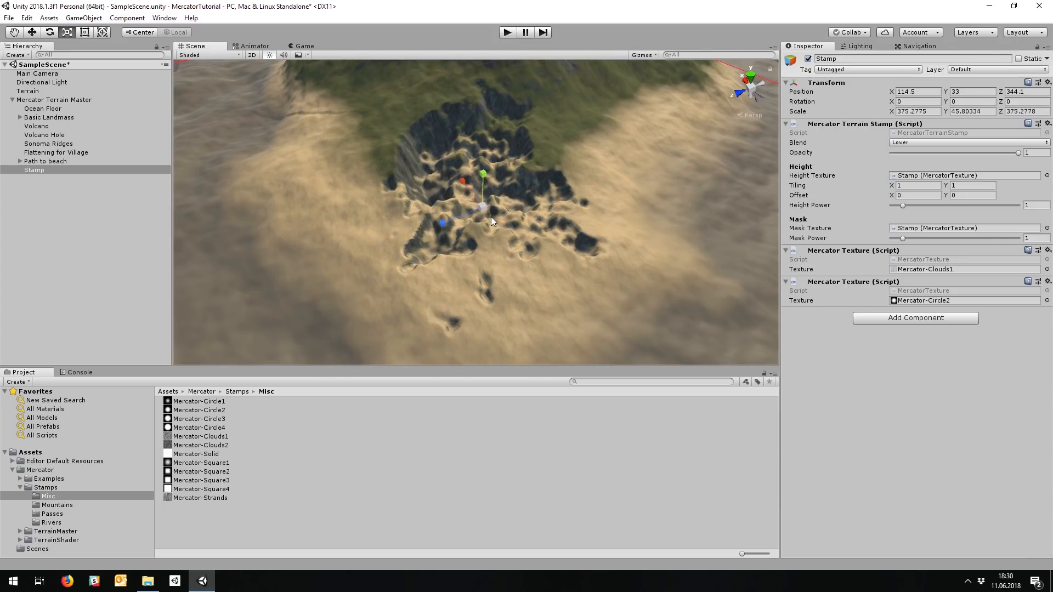
Lift the enlarged clouds stamp above the terrain and set its blend mode to Modulate
key("w")
key("a")
right_click_drag(531, 233, 625, 192)
key("s")
key("d")
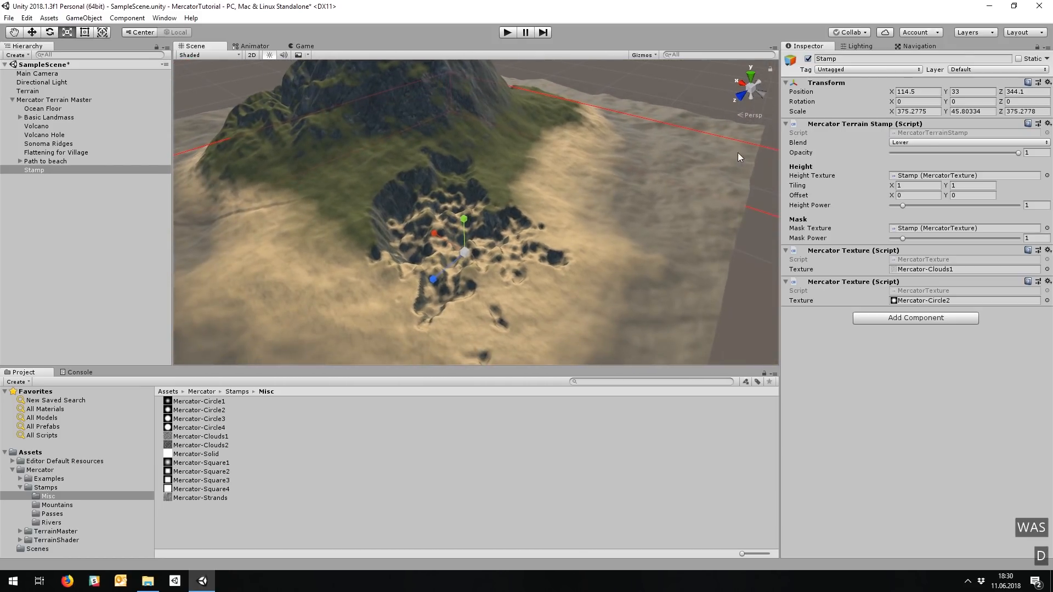
key("w")
left_click_drag(465, 216, 467, 149)
left_click(919, 142)
left_click(927, 192)
Move the modulating stamp to about 136.5, 99.5, 326.5 and reduce its height scale to about 6.4
right_click_drag(467, 219, 495, 115)
left_click_drag(495, 113, 472, 123)
key("r")
key("w")
key("r")
left_click_drag(472, 75, 470, 38)
left_click_drag(445, 499, 462, 71)
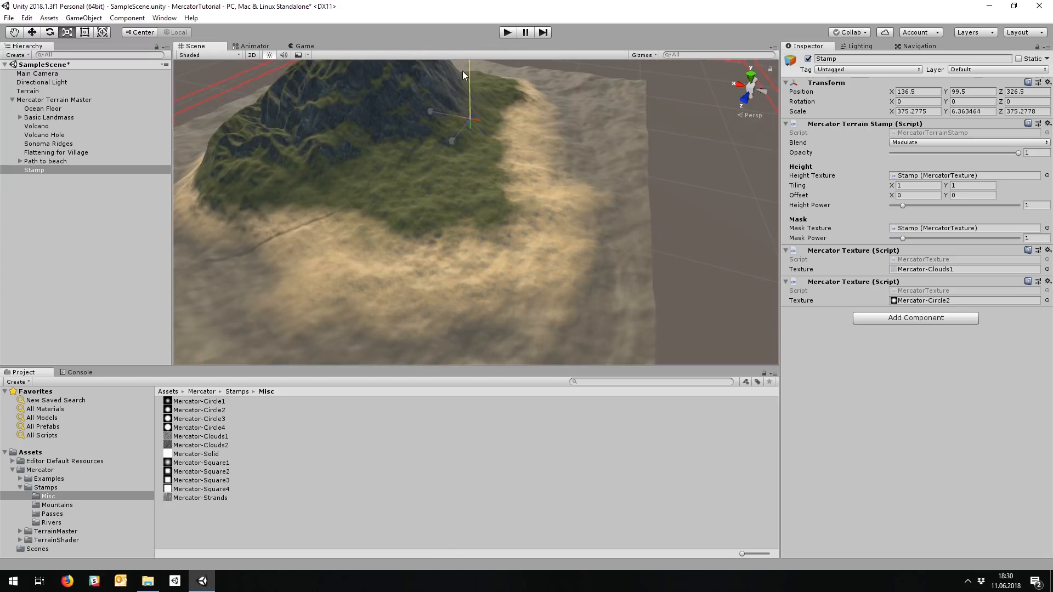
Set the blend mode to Default and place the stamp at 119.9, 47, 342.9 with scale about 138.8, 18.5, 138.8
left_click(890, 142)
left_click(911, 151)
left_click_drag(472, 123, 444, 134)
key("w")
left_click_drag(505, 161, 470, 148)
key("r")
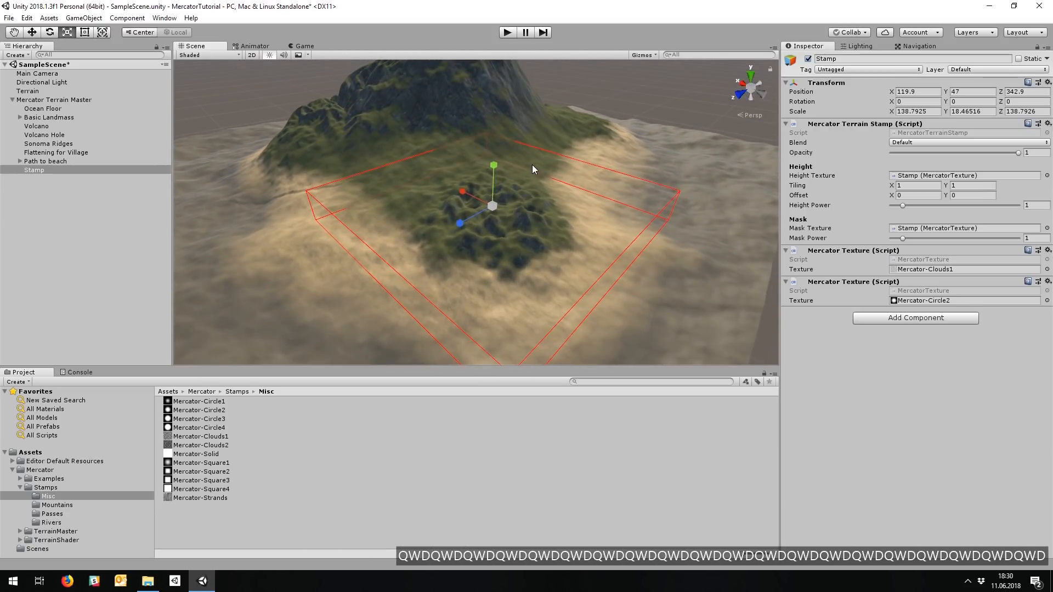
Switch the clouds stamp off and on again, and vary its opacity before returning it to 1
left_click(808, 59)
left_click(808, 59)
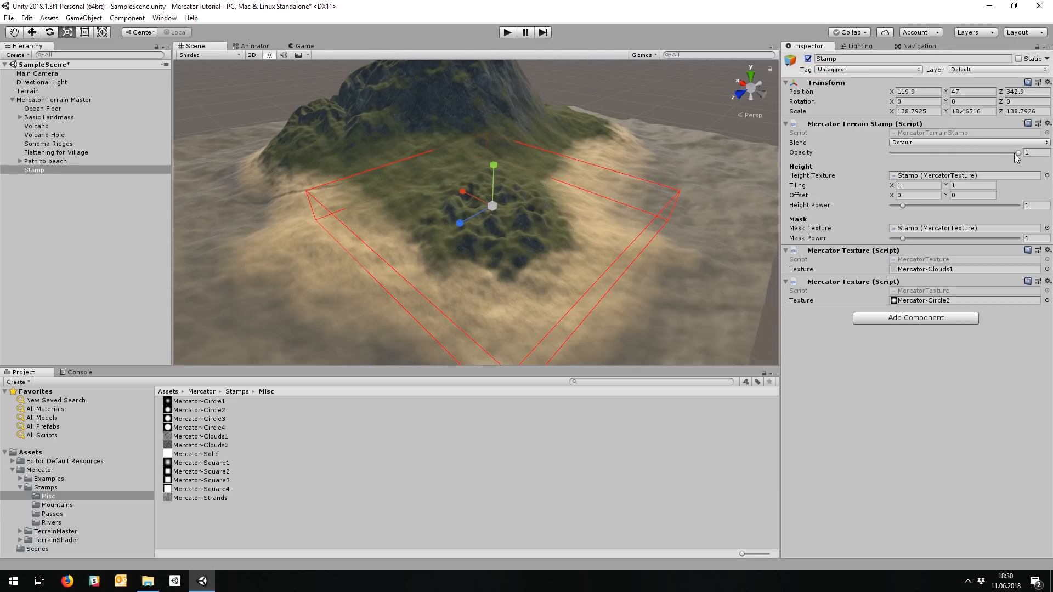
mouse_move(1018, 153)
left_mouse_down()
mouse_move(995, 152)
mouse_move(1022, 152)
left_mouse_up()
right_click_drag(461, 229, 470, 226)
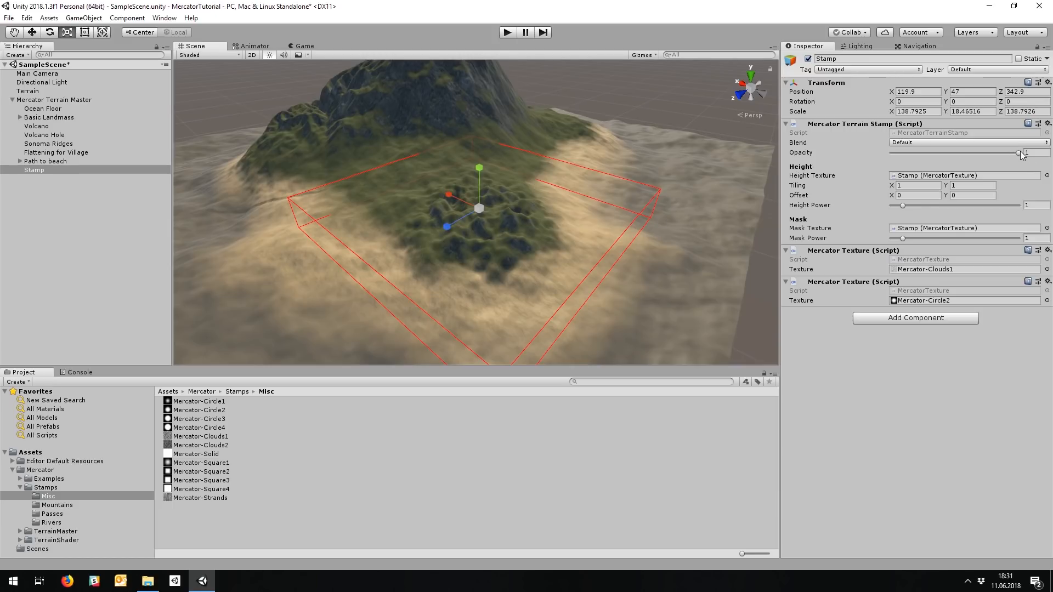
left_click_drag(1018, 153, 1051, 154)
Enlarge the clouds stamp uniformly to a scale of about 183, 24.3, 183
right_click_drag(566, 206, 550, 237)
key("e")
left_click_drag(497, 205, 645, 219)
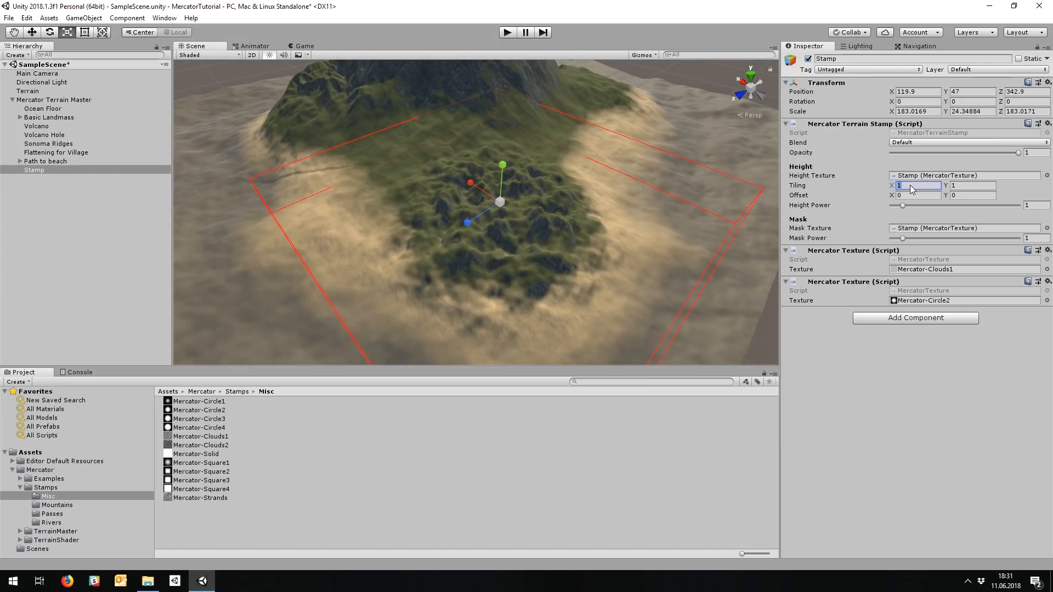
Set the height texture tiling to 0.25 by 0.25 and increase the stamp's height scale to about 26.3
right_click_drag(556, 220, 409, 235)
key("q")
key("w")
key("d")
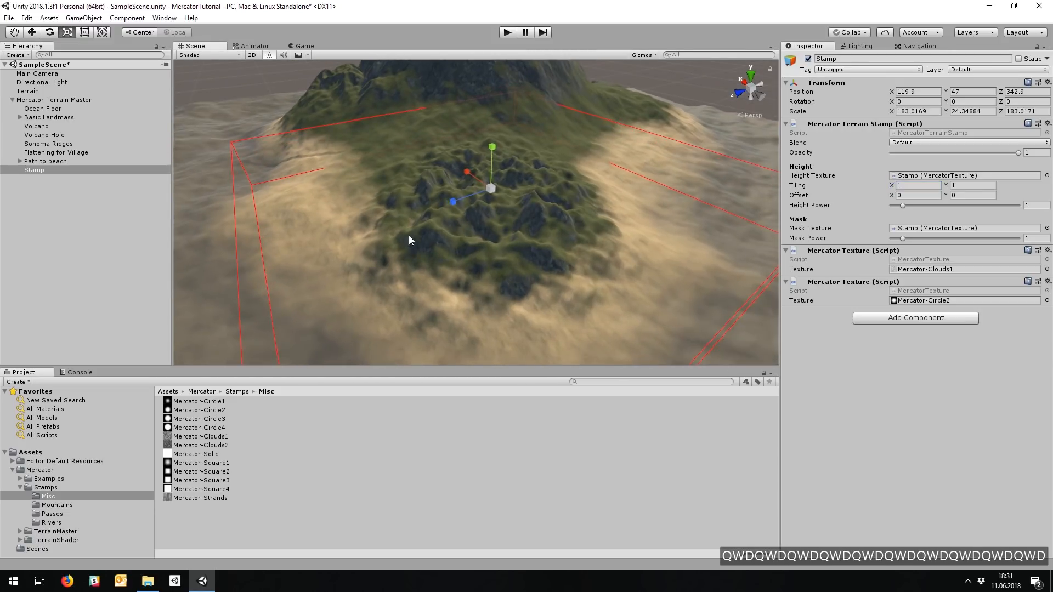
left_click(914, 185)
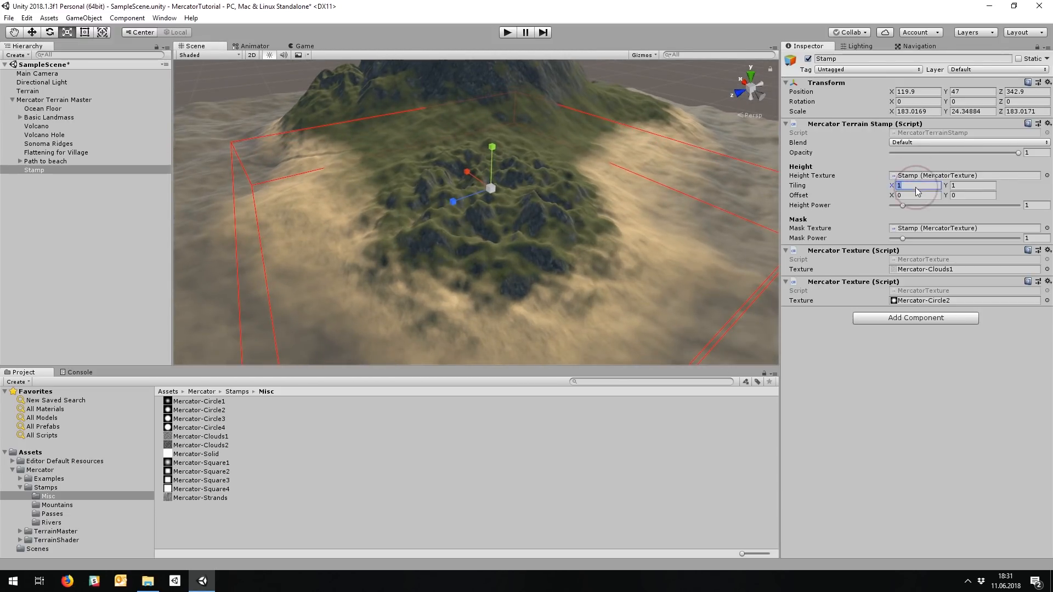
type("0.25")
key("Tab")
type("0.25")
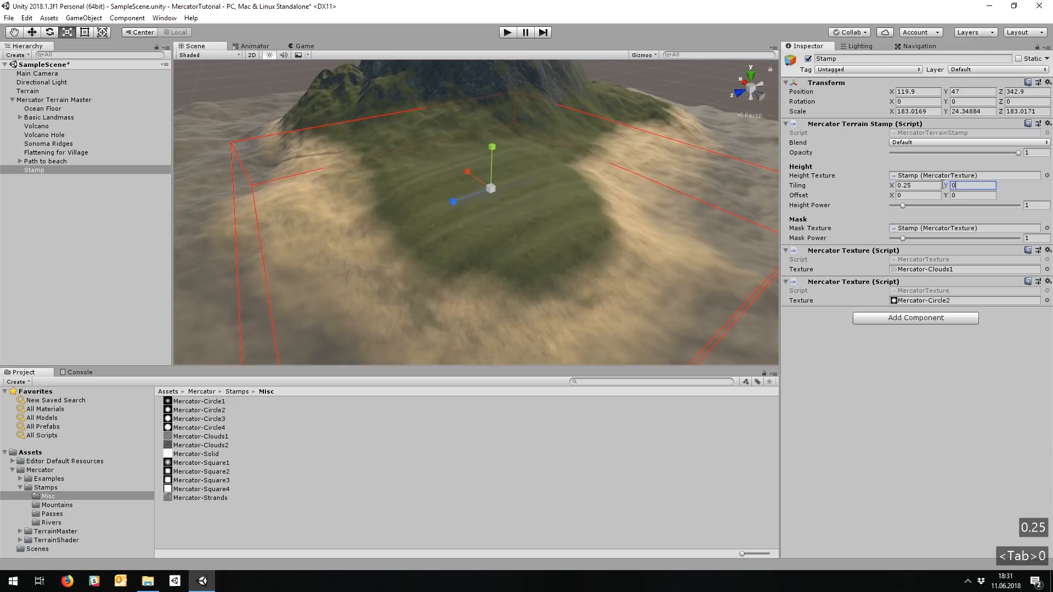
key("Return")
mouse_move(494, 150)
left_mouse_down()
mouse_move(493, 140)
mouse_move(501, 159)
mouse_move(502, 148)
left_mouse_up()
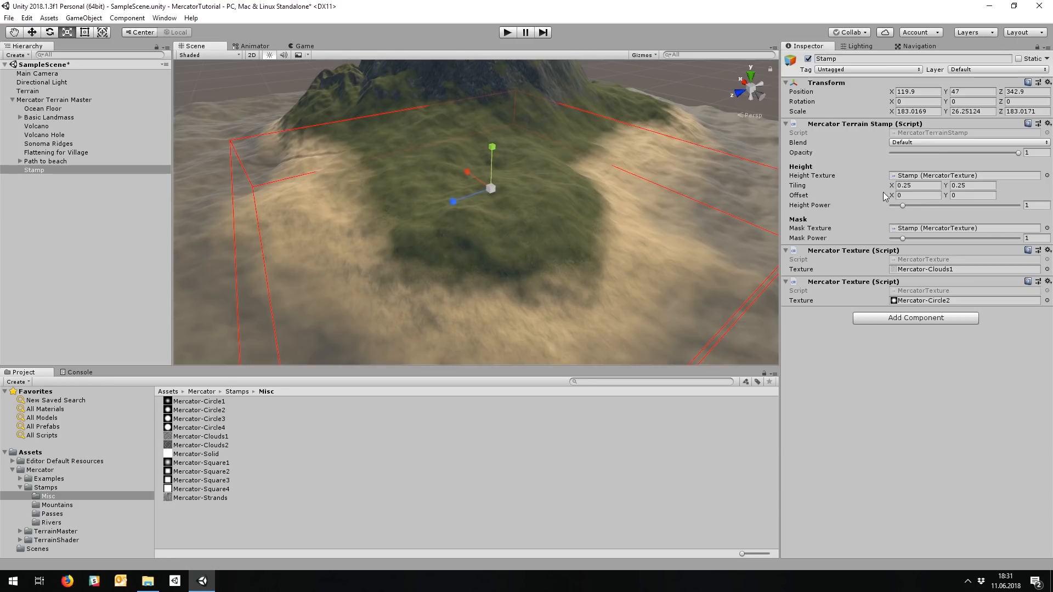
Try shifting the height texture's X offset to values such as 1.3 and reset it to 0
left_click_drag(893, 194, 902, 196)
left_click_drag(904, 194, 918, 194)
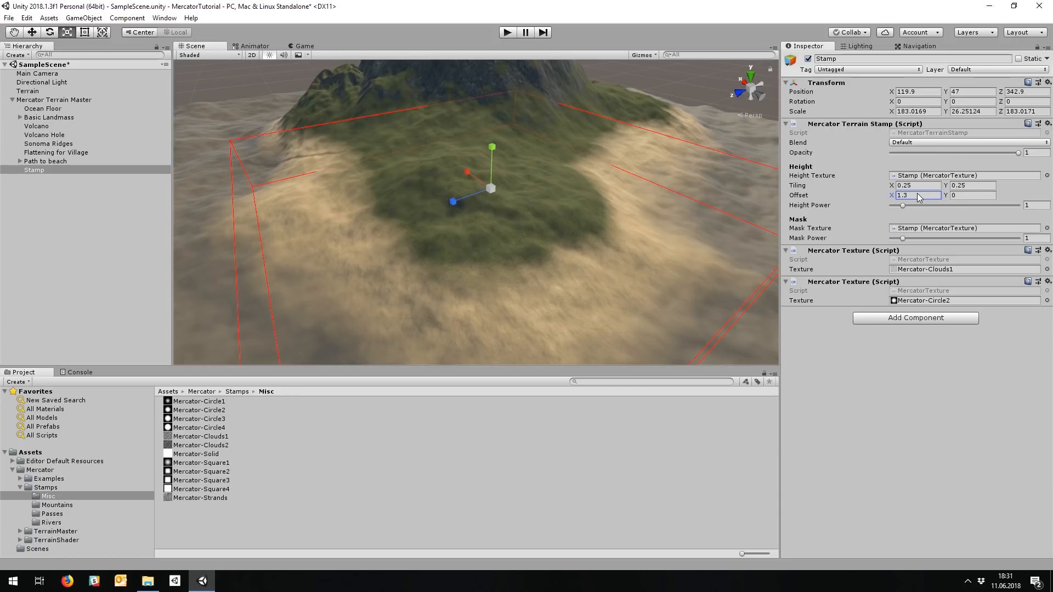
type("0")
key("Return")
Set the height texture tiling to 4 by 4 and reduce the stamp's scale to about 177.5, 9, 177.5
left_click(916, 187)
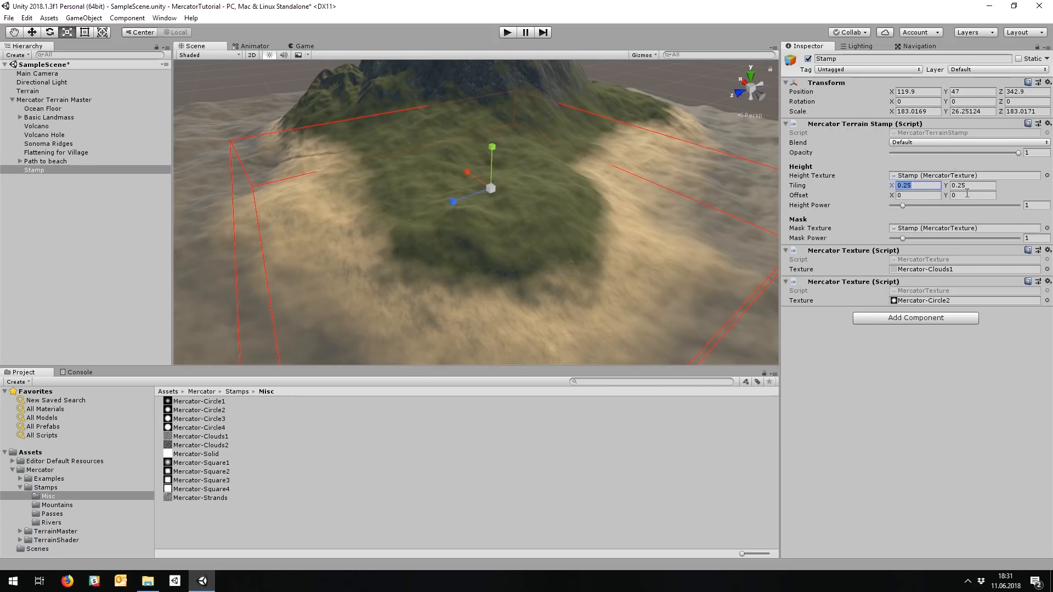
type("4")
key("Tab")
type("4")
key("Return")
mouse_move(494, 188)
left_mouse_down()
mouse_move(498, 200)
mouse_move(495, 161)
mouse_move(498, 177)
left_mouse_up()
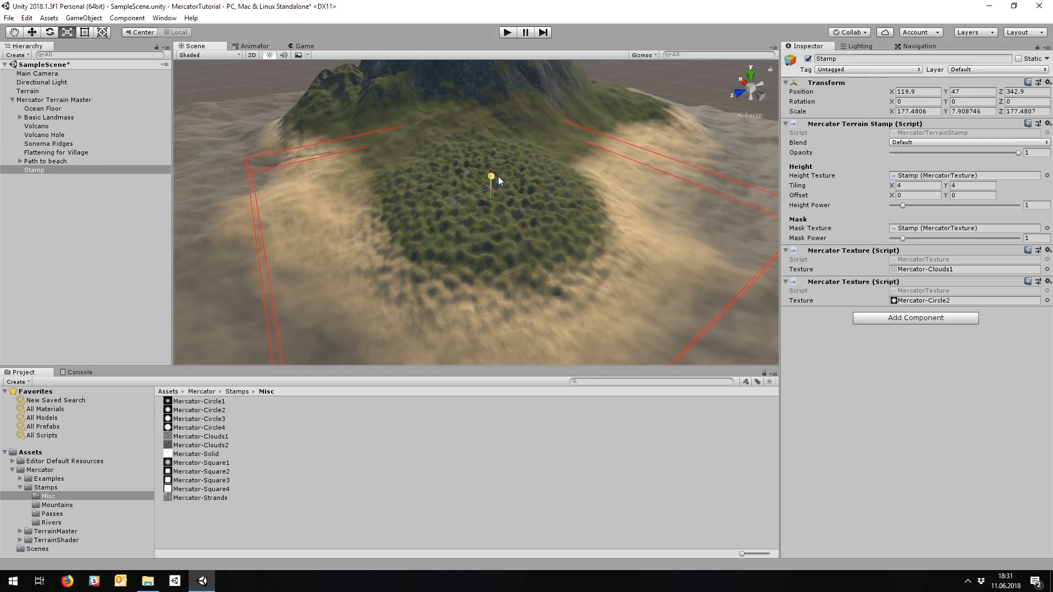
Stretch the height texture with tiling 5.83 by 1 and rotate the stamp to about -62.2 degrees around Y
left_click_drag(900, 189, 930, 190)
key("Tab")
type("1")
key("Return")
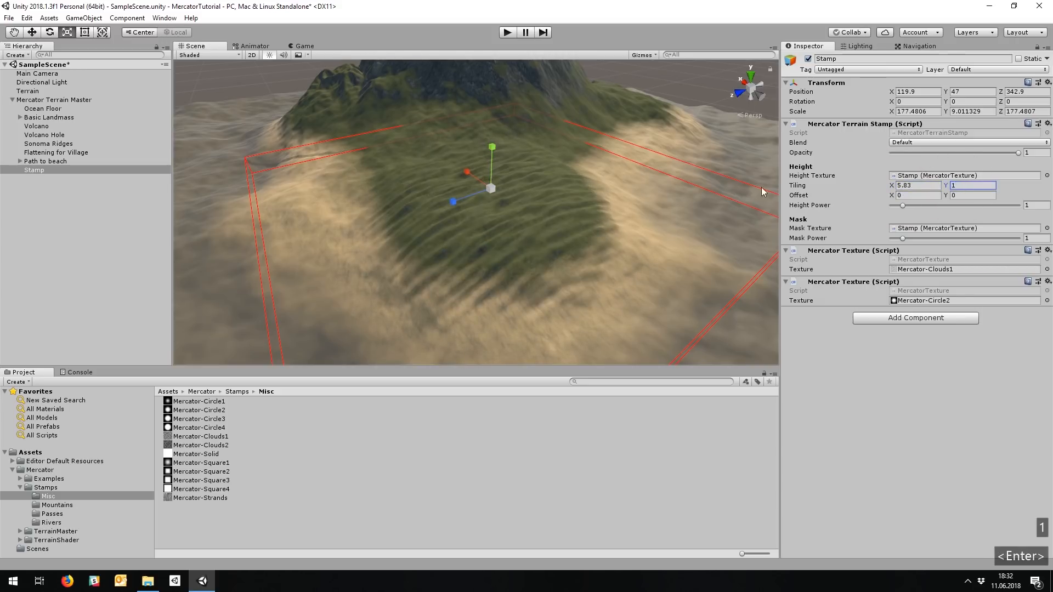
key("e")
left_click_drag(478, 228, 585, 211)
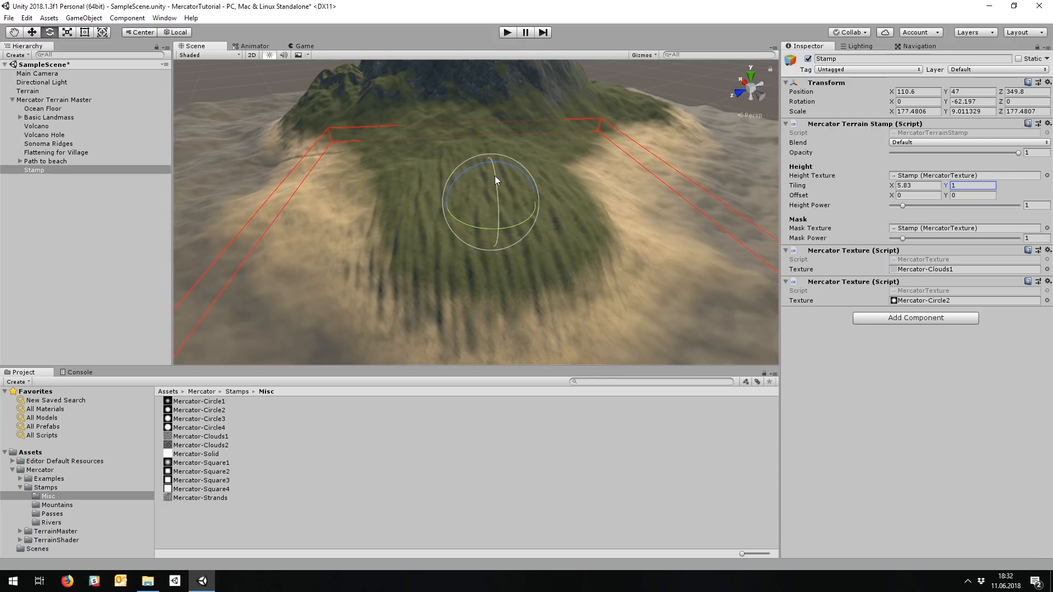
Reset the height texture tiling to 1 by 1
left_click(923, 186)
type("1")
left_click(973, 185)
type("1")
key("Return")
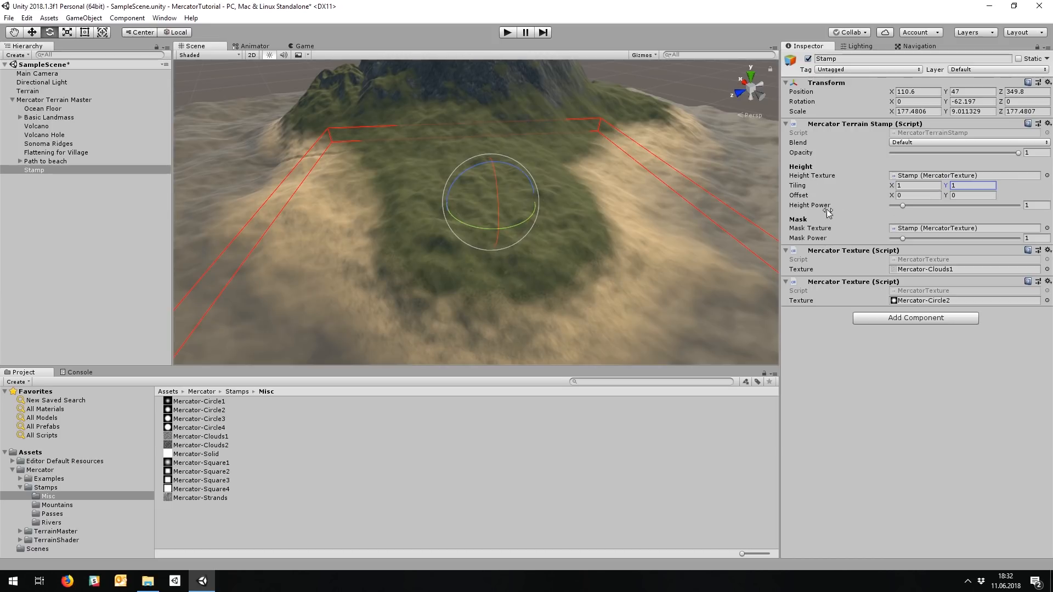
Try different Height Power values on the clouds stamp and restore the value to 1
mouse_move(903, 205)
left_mouse_down()
mouse_move(957, 205)
mouse_move(894, 206)
mouse_move(932, 208)
mouse_move(903, 211)
left_mouse_up()
left_click(1039, 204)
type("1")
key("Return")
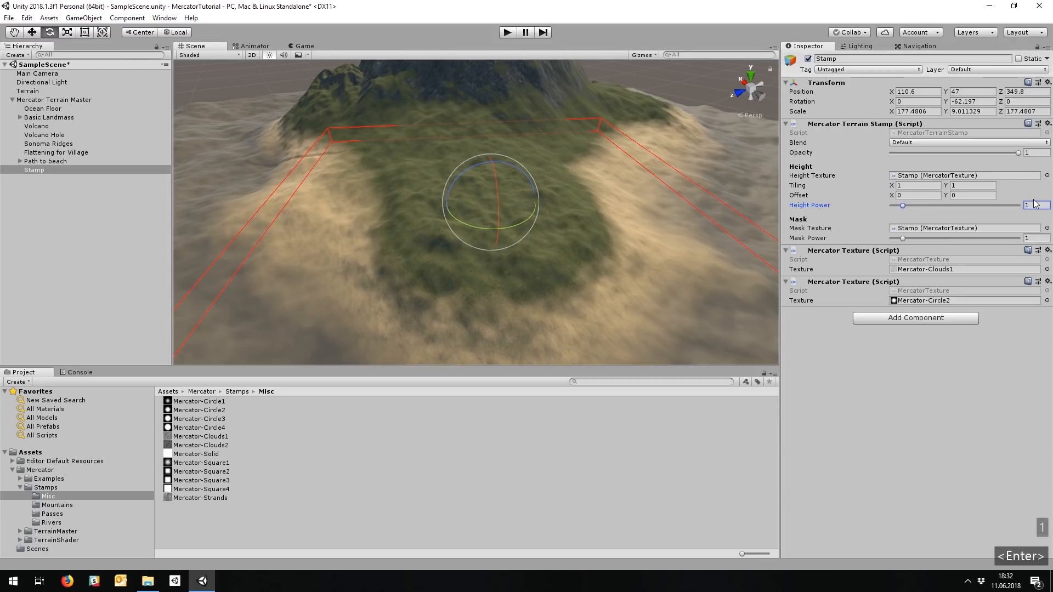